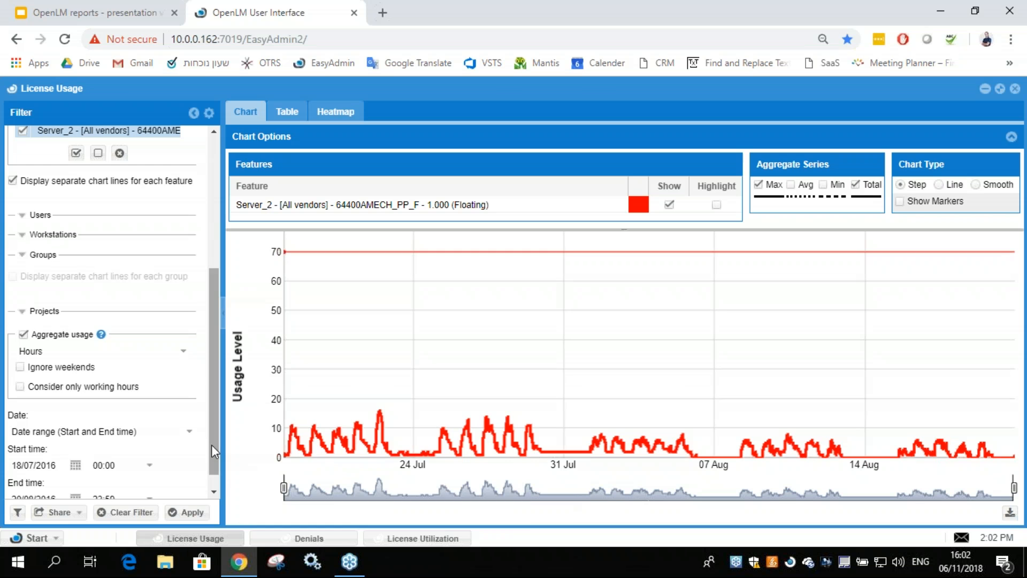
- Review the License Usage filters and open the License Usage report for the Server_2 feature
left_click_drag(213, 442, 213, 368)
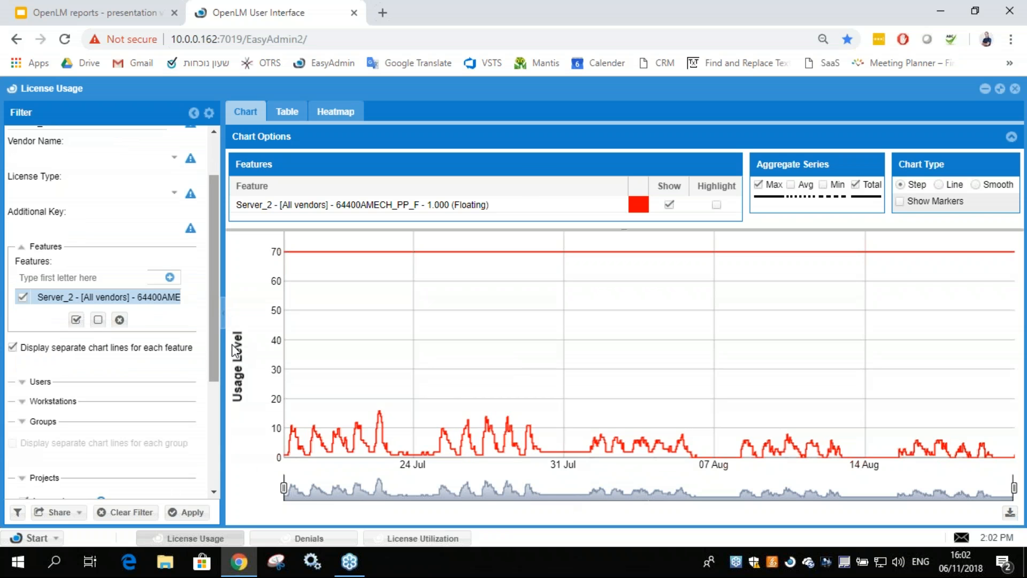
left_click(35, 539)
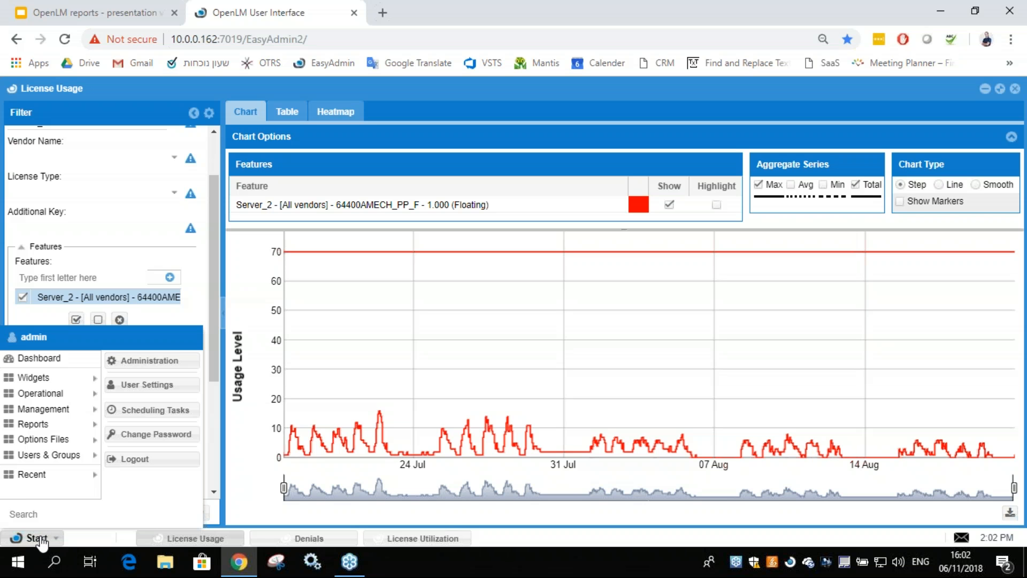
mouse_move(53, 428)
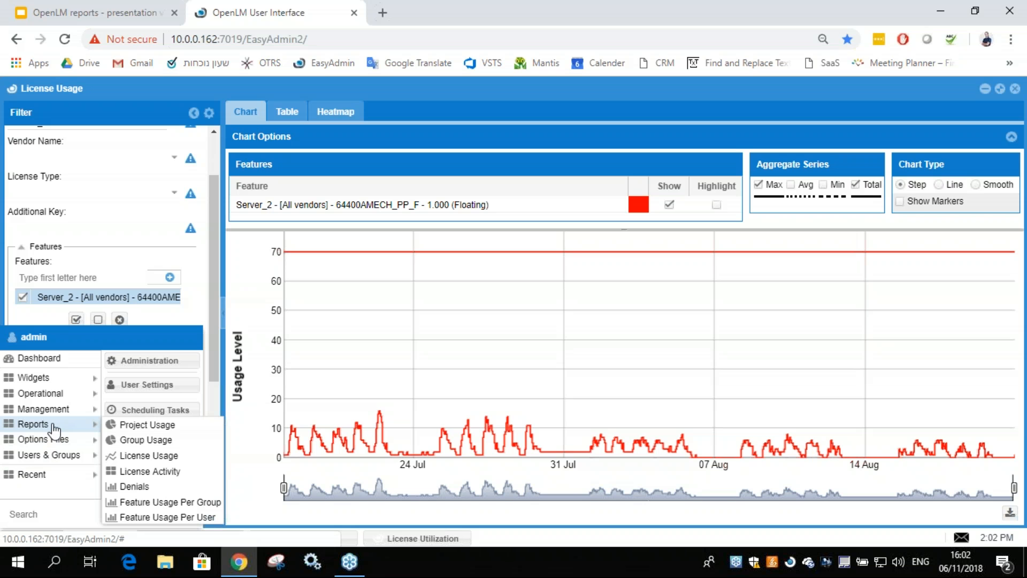
left_click(150, 455)
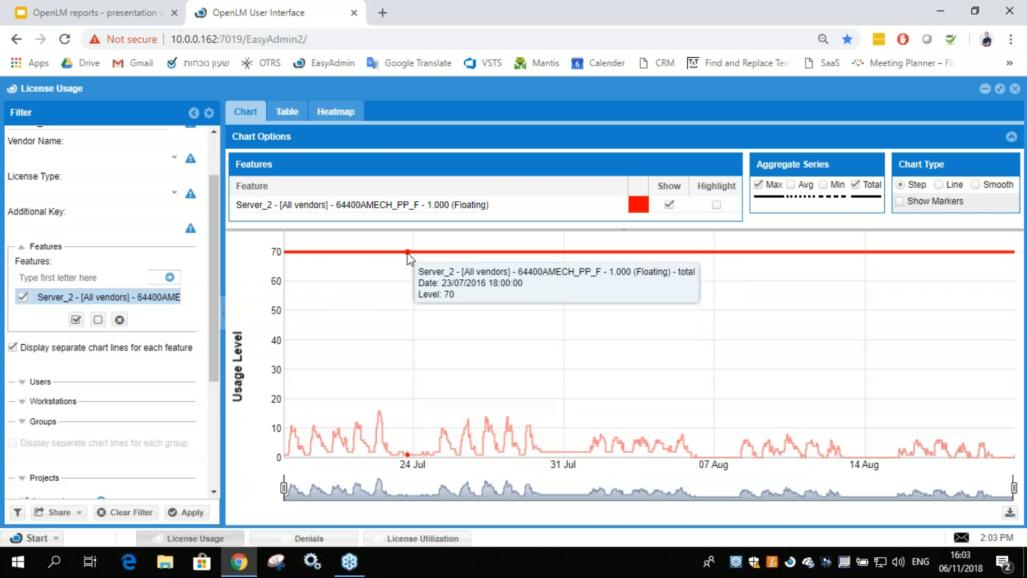
- Examine the hourly usage heatmap of the selected Server_2 feature and return to the usage chart
left_click(341, 114)
scroll(546, 346, "down", 12)
scroll(545, 346, "up", 8)
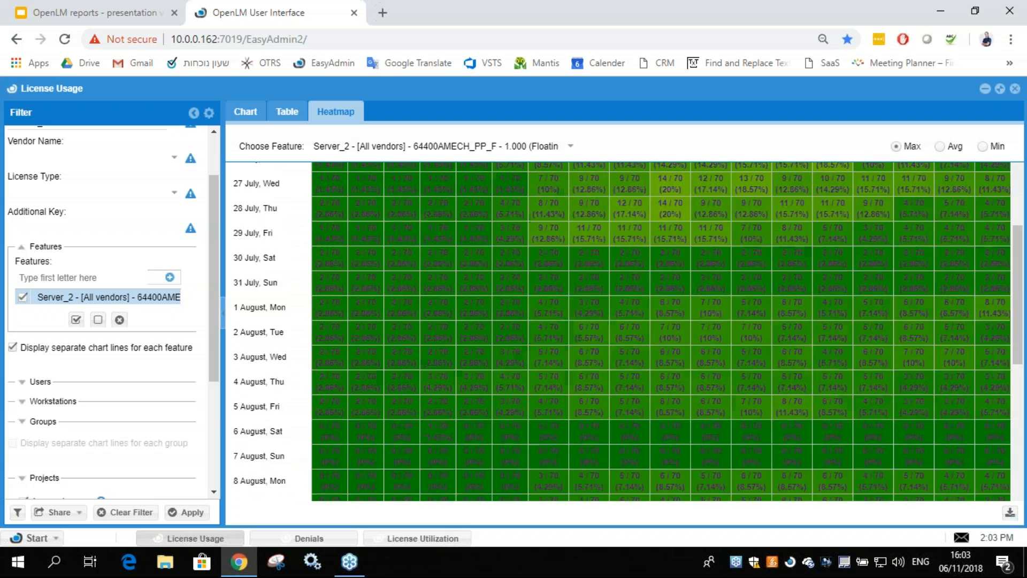
scroll(561, 348, "up", 5)
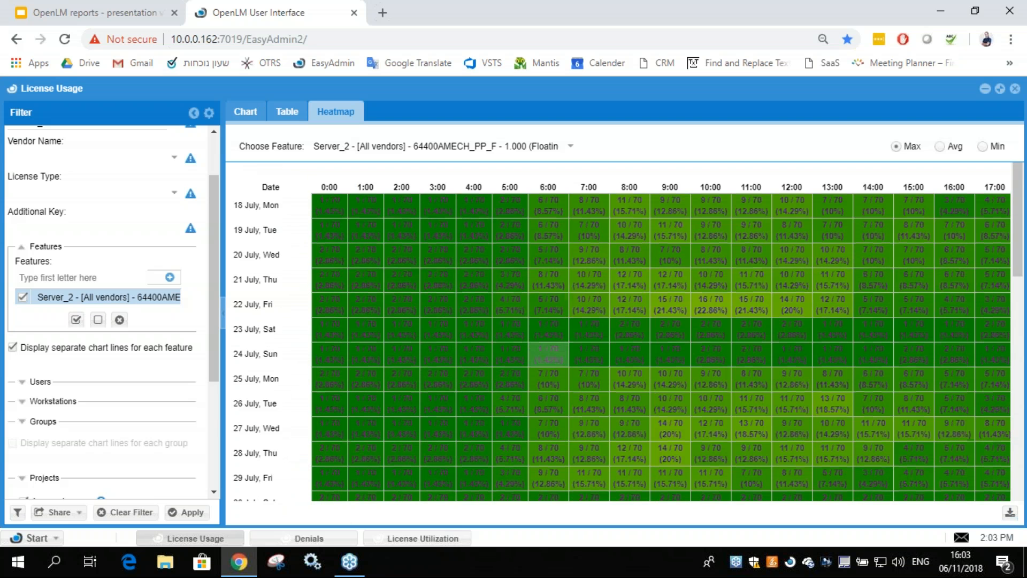
left_click(242, 111)
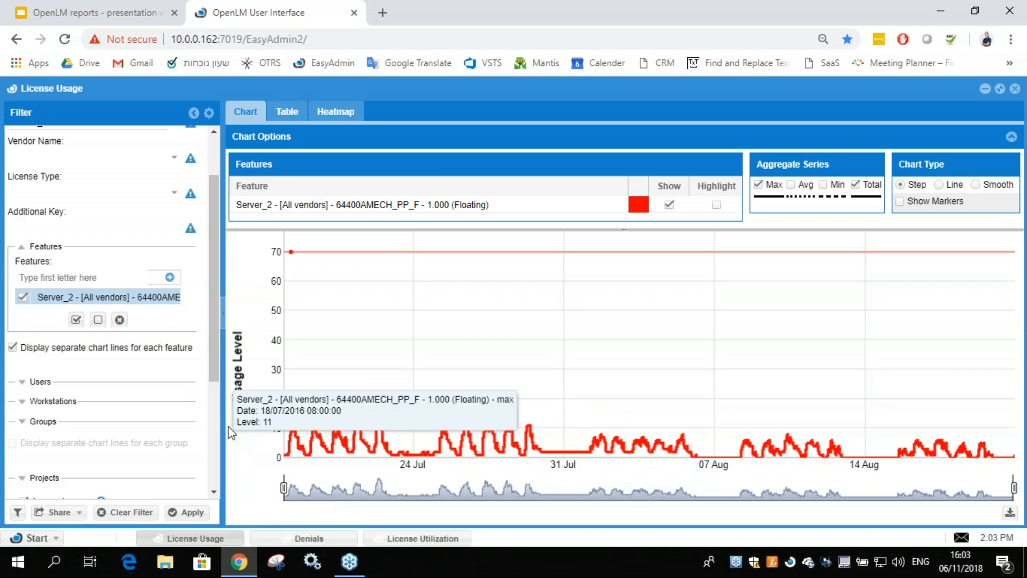
- Open the Denials report and review its server, feature and date range filters
left_click(266, 538)
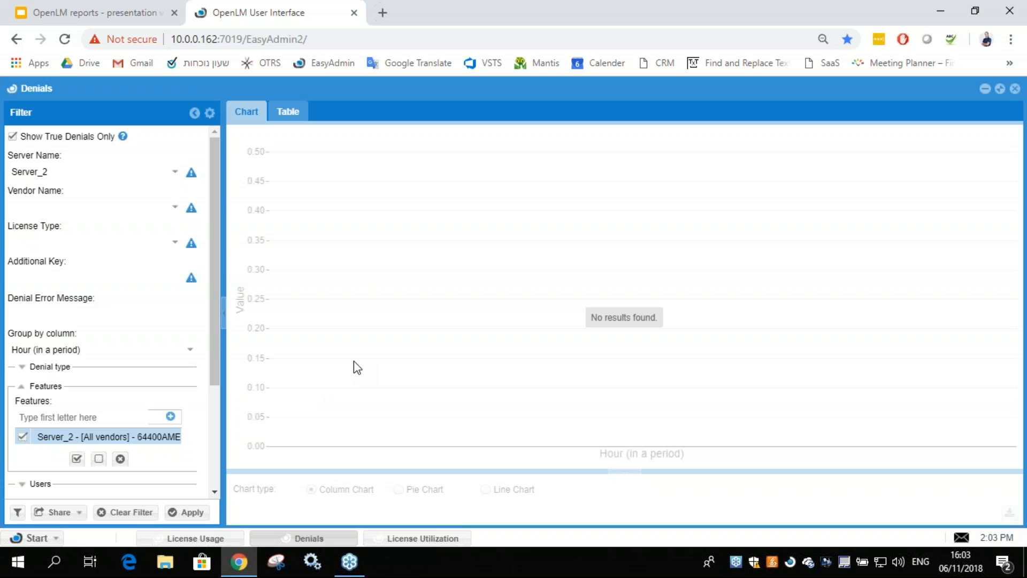
left_click(38, 538)
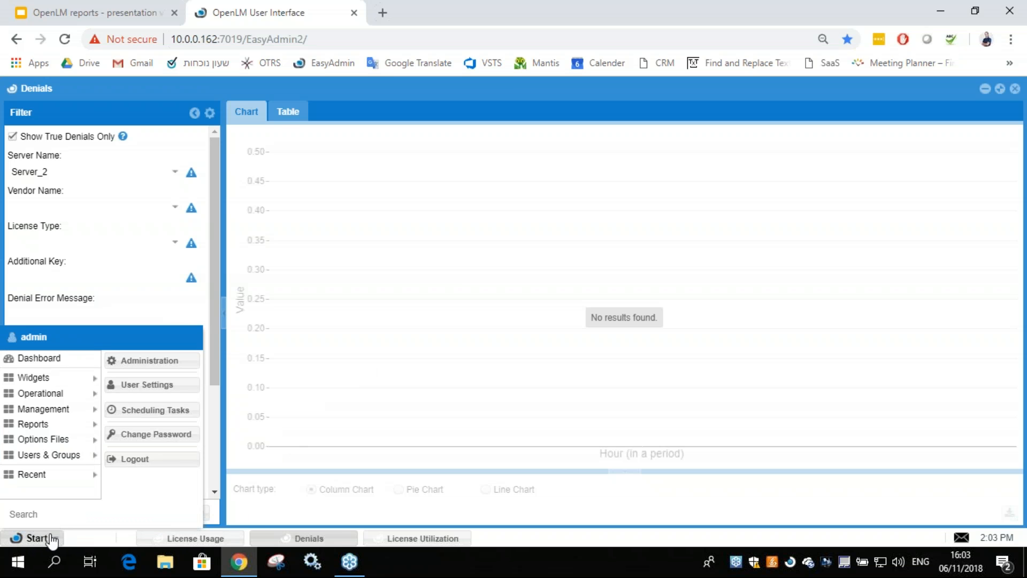
mouse_move(60, 428)
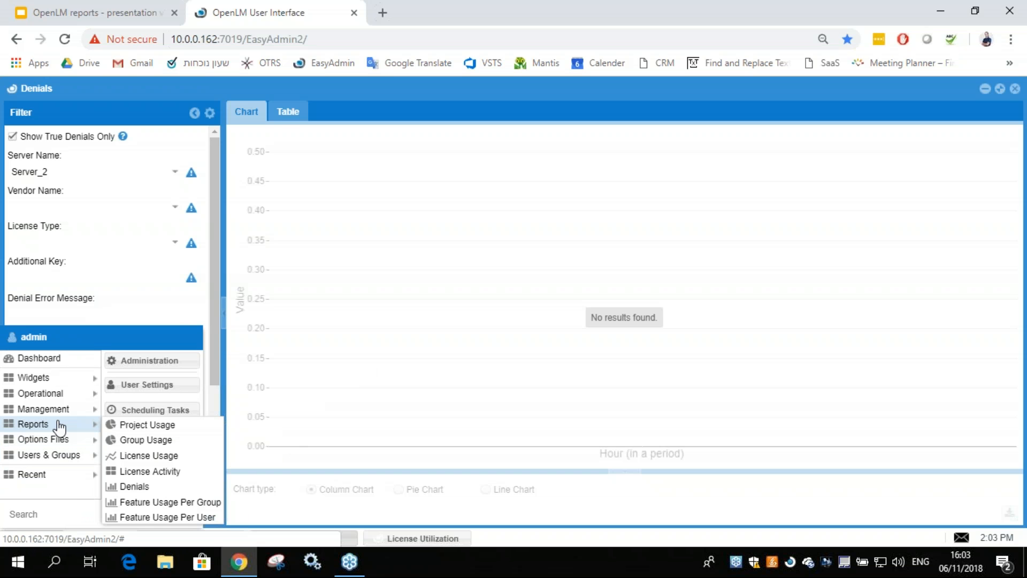
left_click(142, 487)
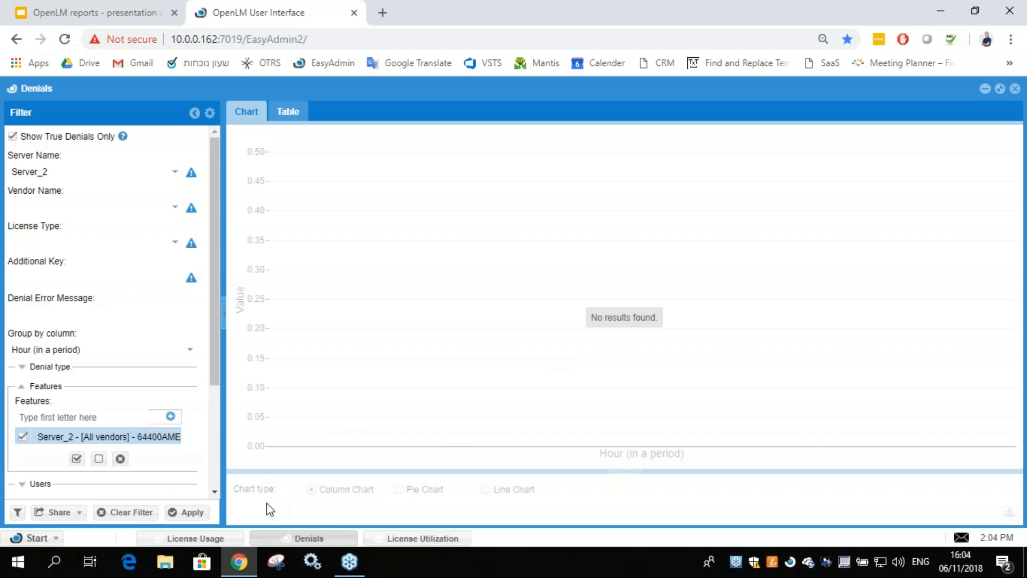
scroll(216, 377, "down", 3)
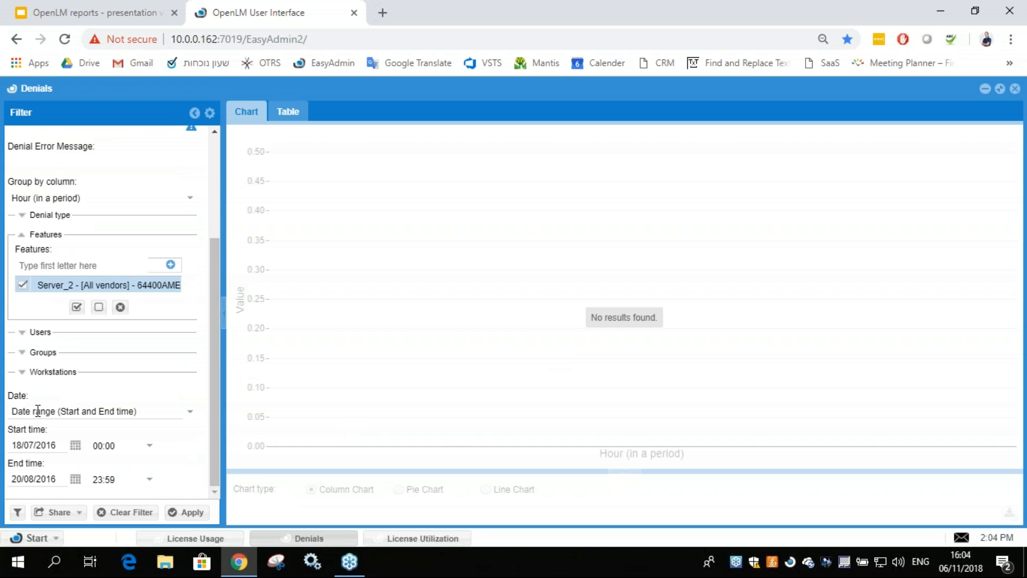
scroll(212, 383, "up", 2)
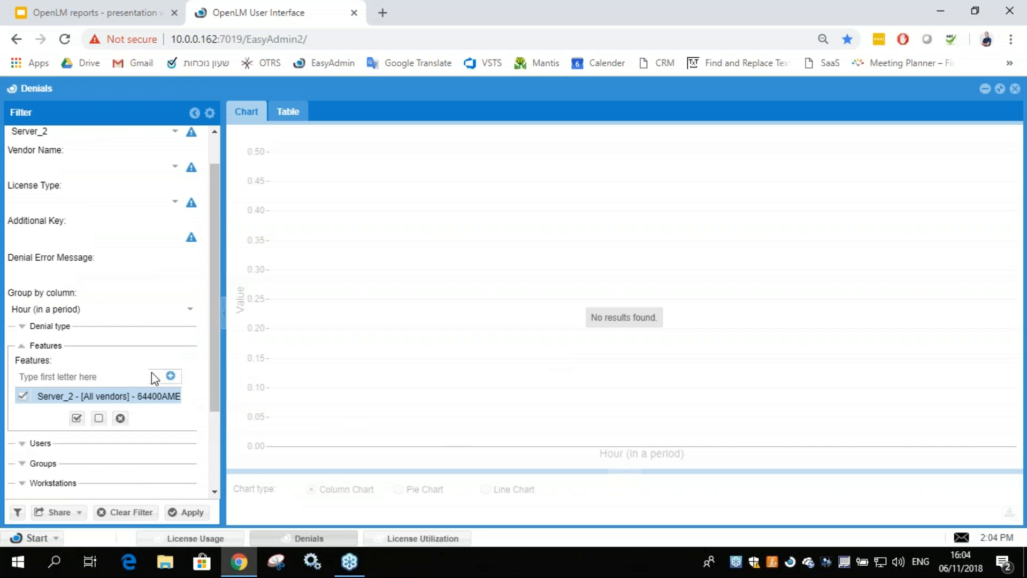
scroll(216, 361, "up", 1)
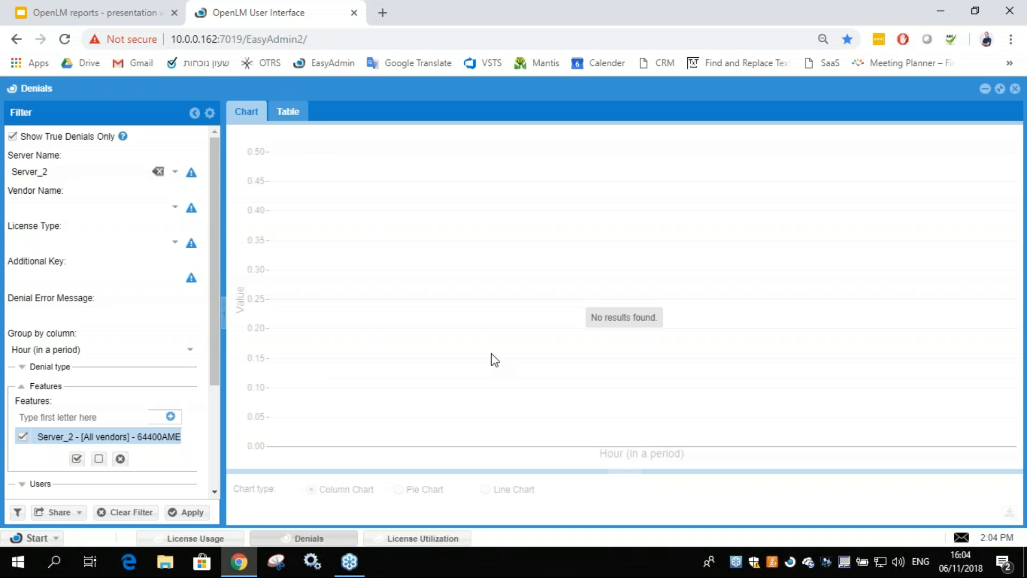
- Compare the License Usage chart with the Denials report and bring up the License Utilization report
left_click(206, 536)
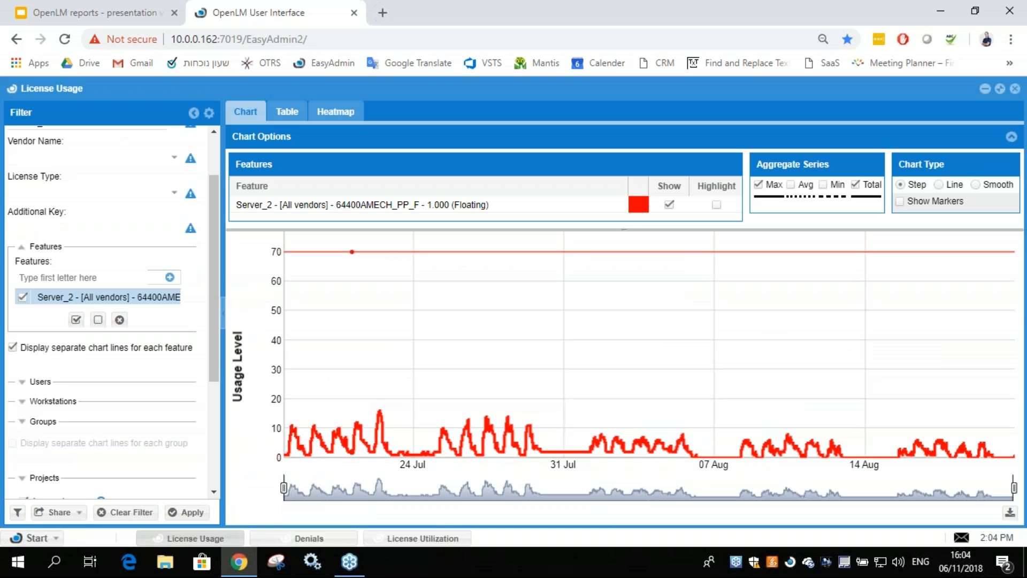
left_click(294, 539)
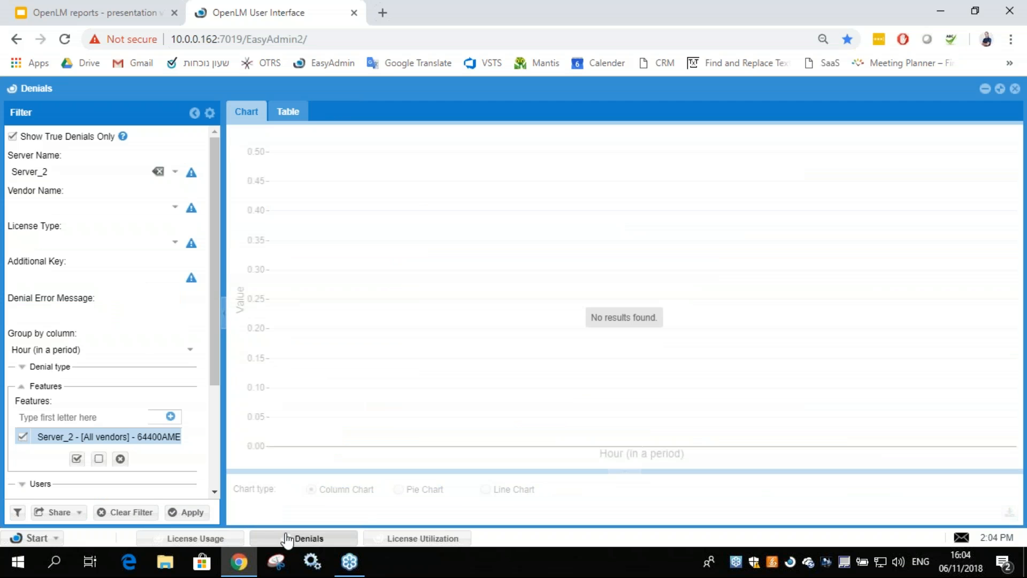
left_click(393, 539)
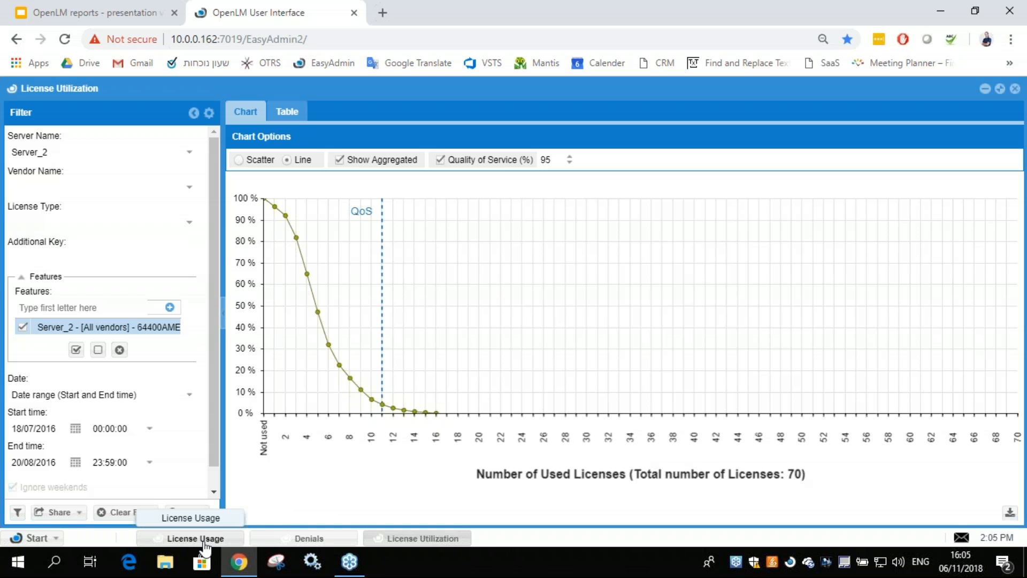
left_click(42, 539)
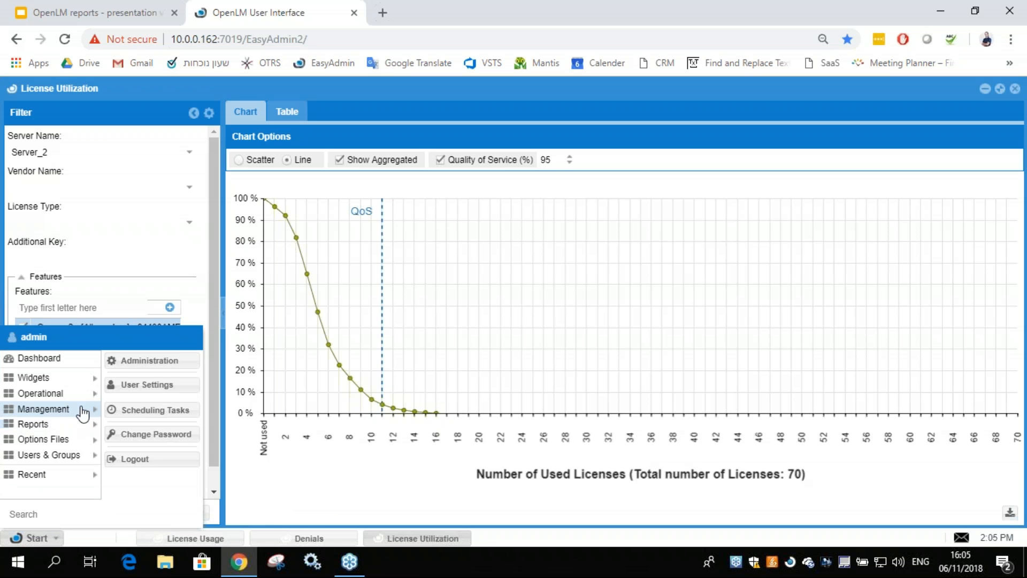
mouse_move(71, 409)
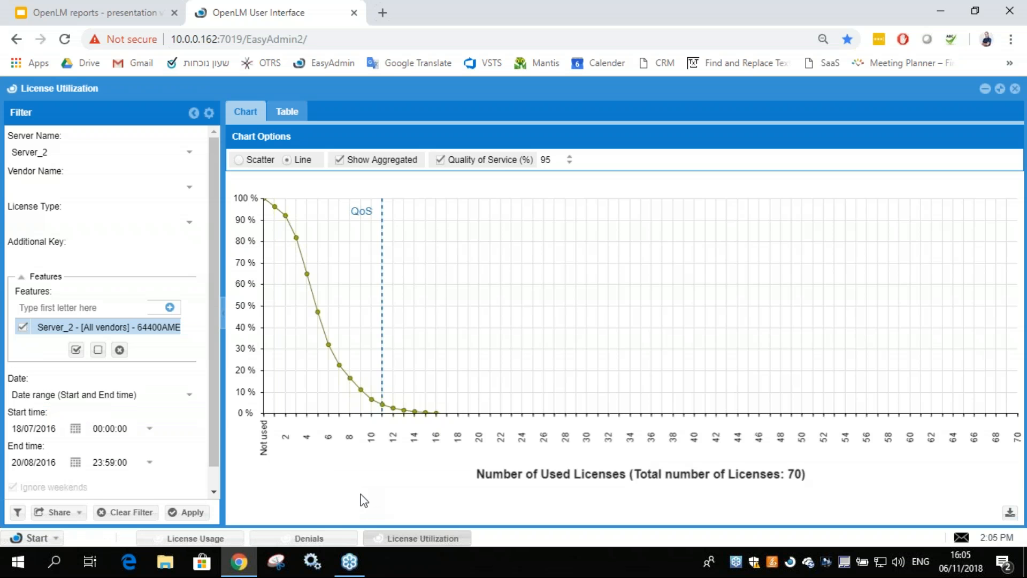
- Examine the Quality of Service percentage setting and the QoS marker on the License Utilization chart
mouse_move(382, 402)
left_click_drag(556, 158, 543, 157)
left_click(554, 163)
left_click_drag(552, 161, 542, 159)
left_click(551, 159)
left_click(554, 159)
left_click_drag(554, 159, 541, 161)
left_click(558, 161)
left_click_drag(553, 160, 541, 161)
- Review the License Usage date range and compare the License Usage, Denials and License Utilization reports
left_click(197, 540)
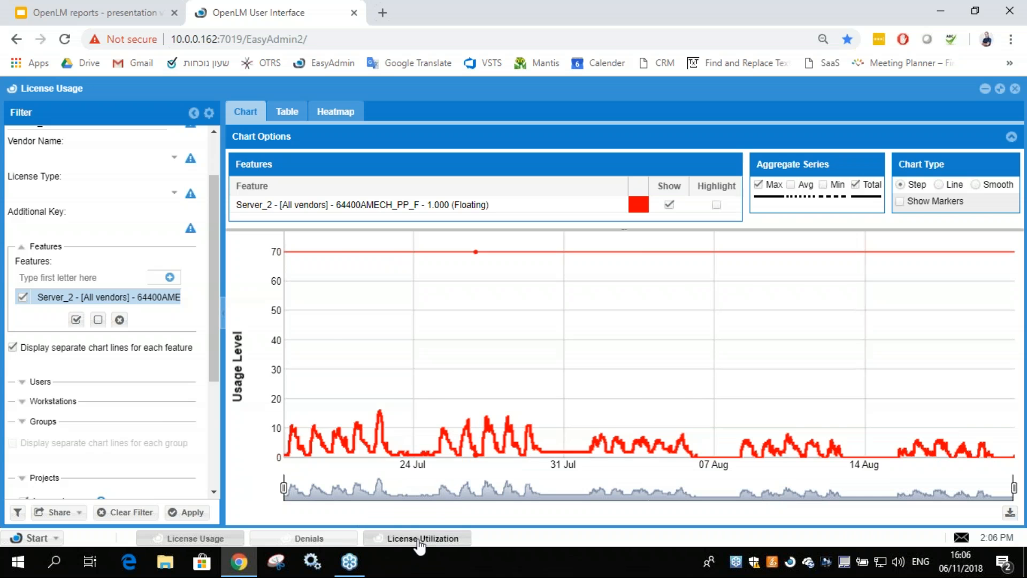
left_click(396, 532)
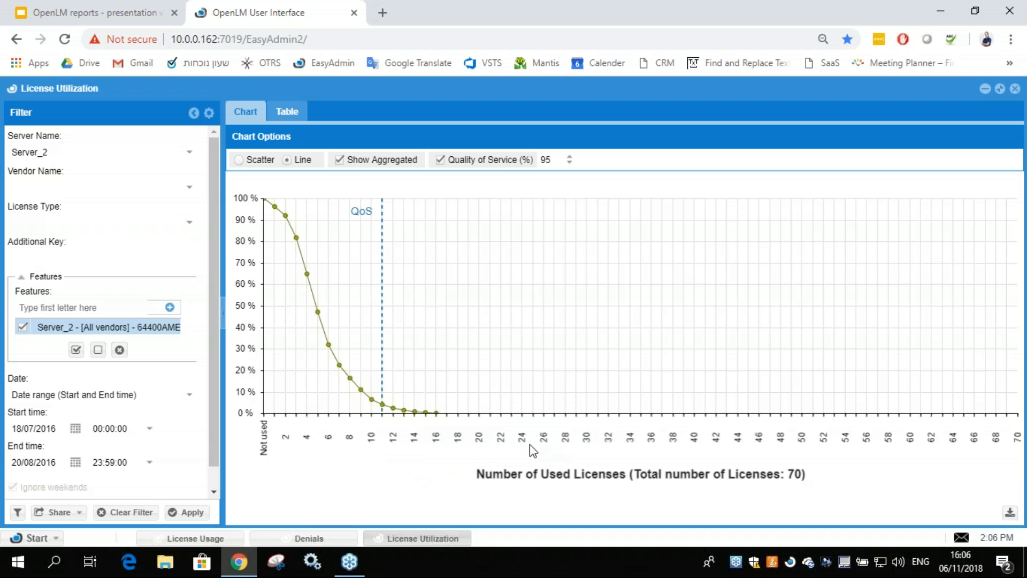
left_click(210, 538)
scroll(210, 379, "down", 4)
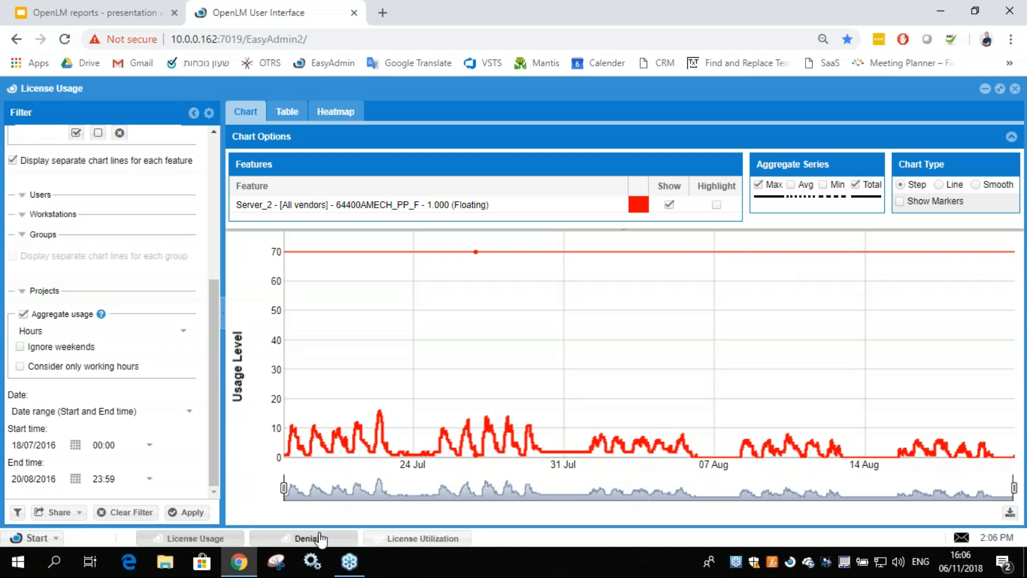
left_click(315, 538)
left_click(413, 540)
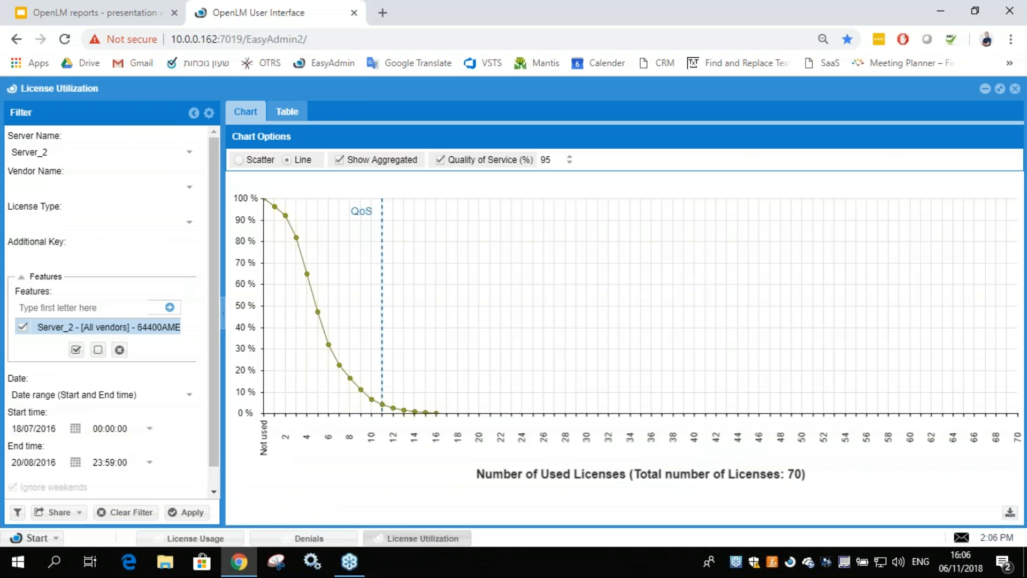
- Compare the peaks on the License Usage chart with the QoS marker on the License Utilization chart
left_click(213, 539)
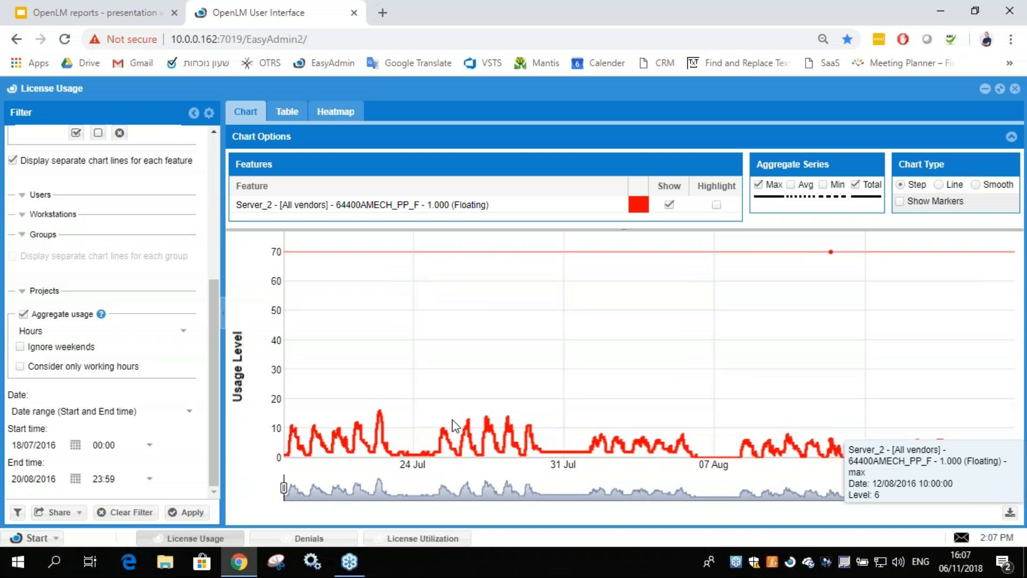
left_click(404, 540)
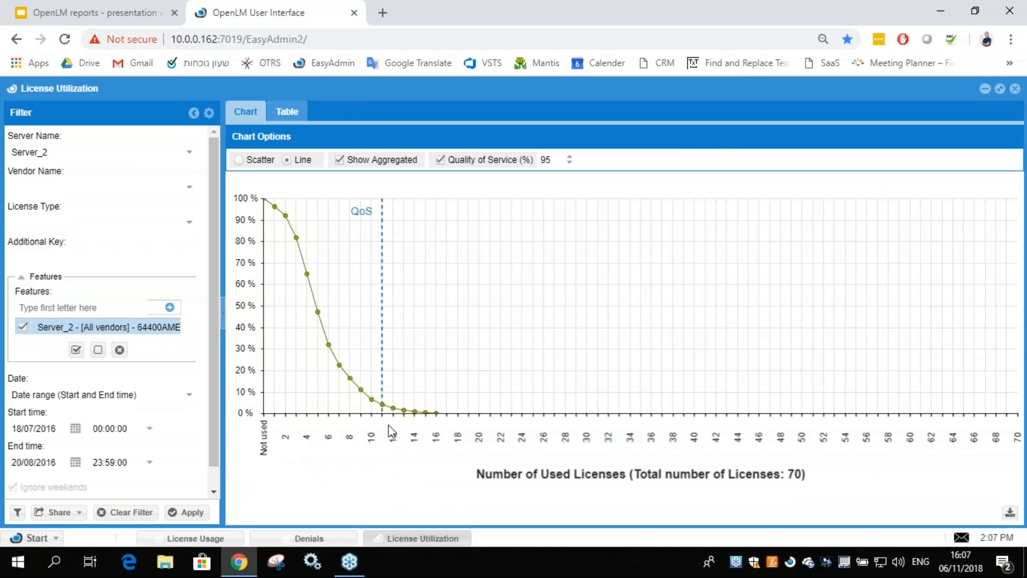
mouse_move(384, 413)
left_click(204, 539)
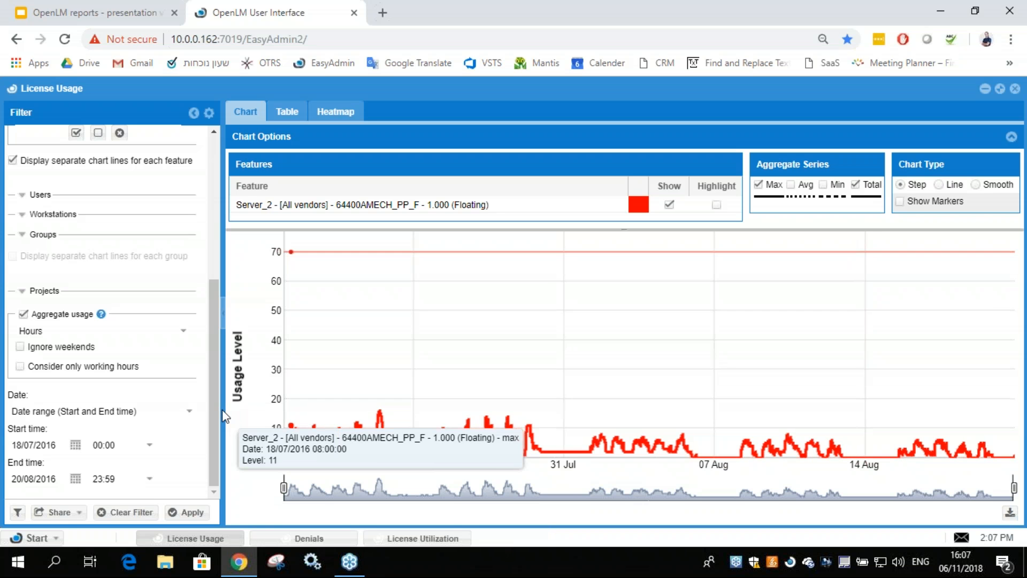
- Open filter management for License Usage, sign back in with the account password, and close the filter dialog
left_click_drag(213, 401, 212, 260)
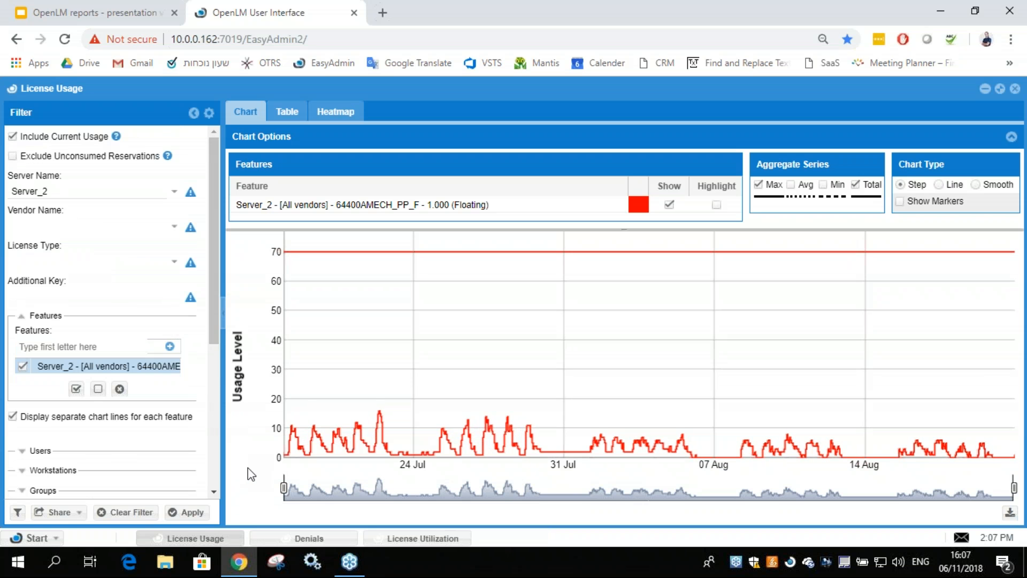
left_click(19, 514)
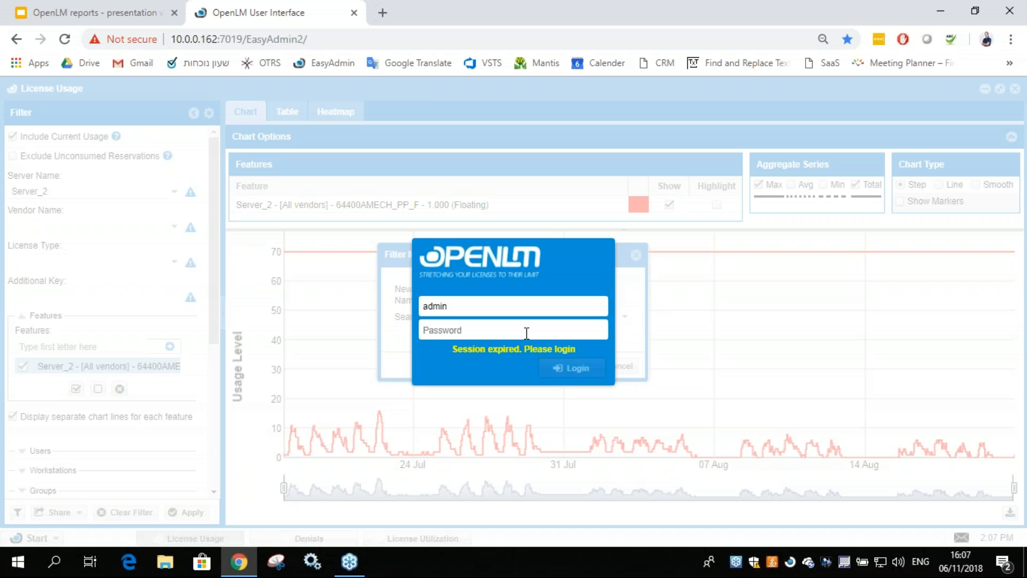
type("•••••")
key("Return")
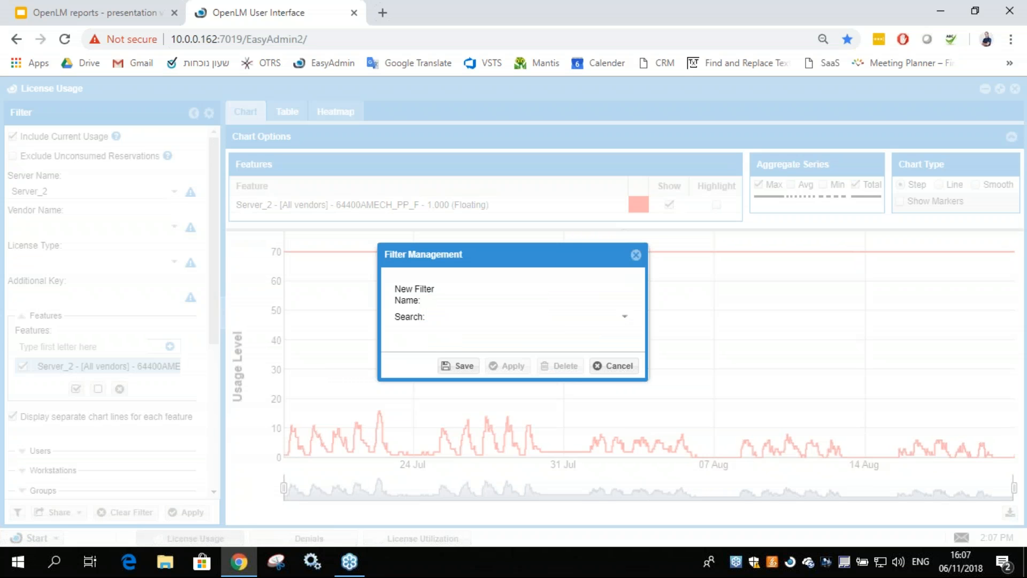
left_click(635, 255)
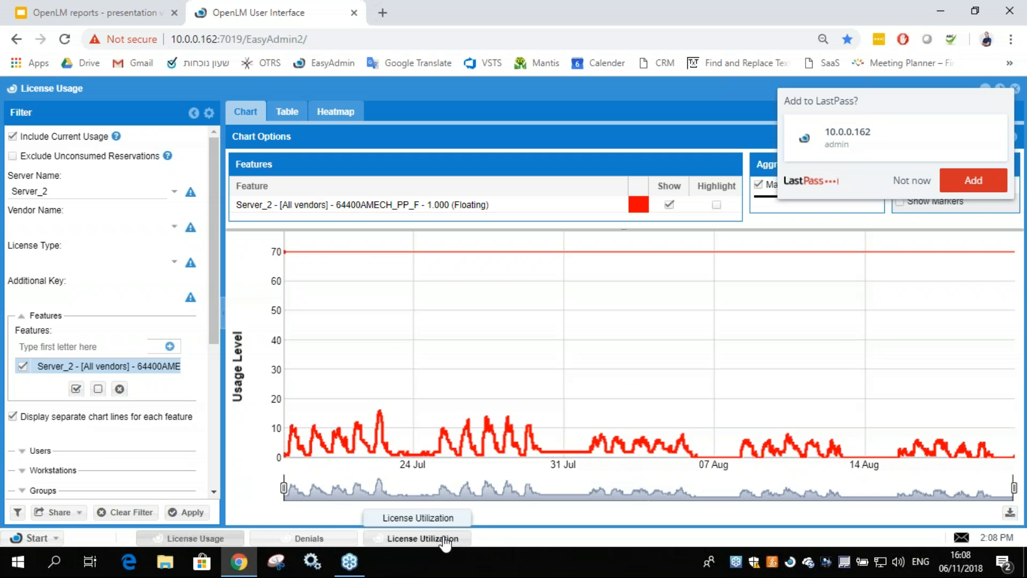
- Check the License Utilization report once more and return to the License Usage report
left_click(54, 539)
left_click(201, 536)
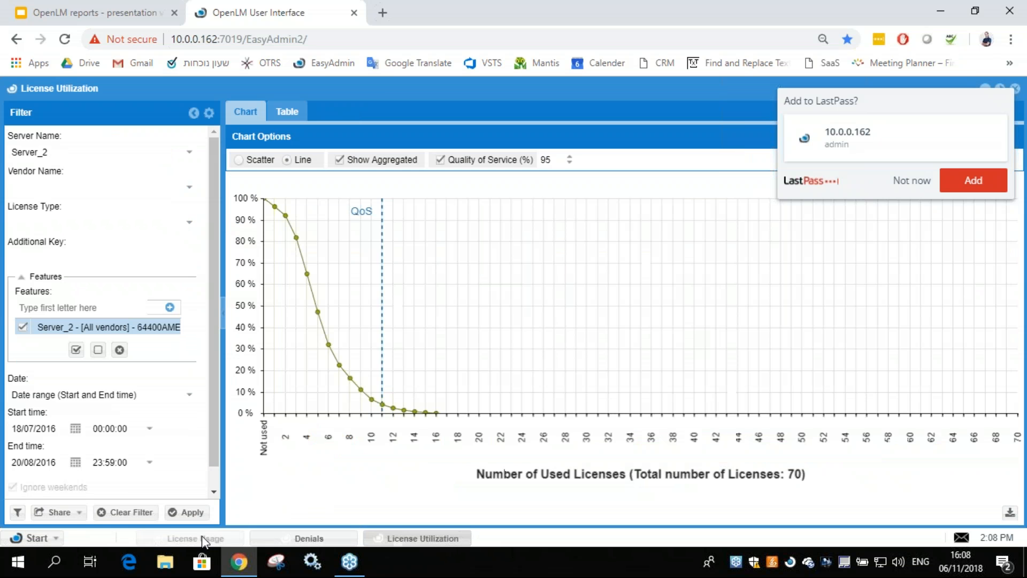
left_click(202, 537)
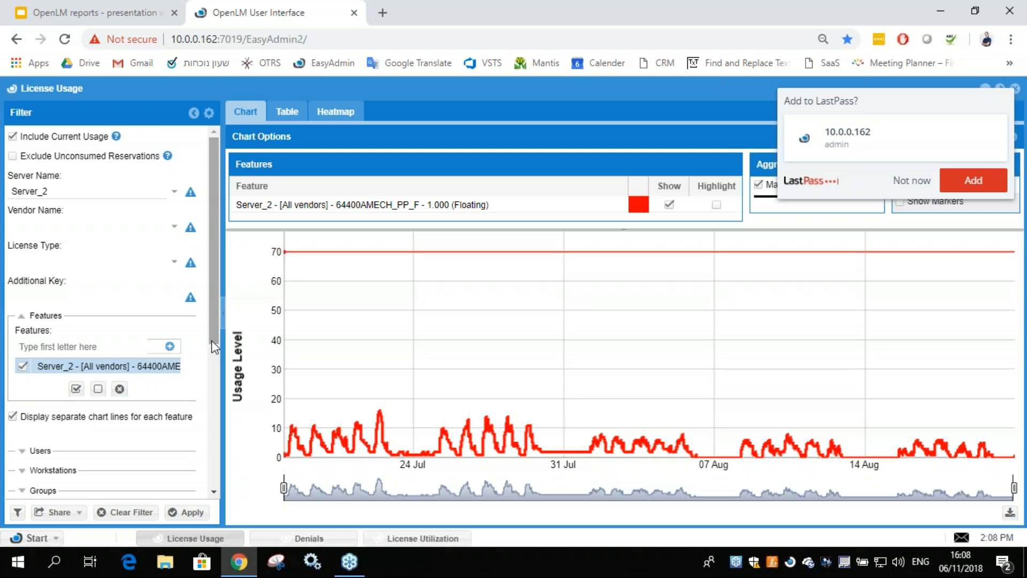
- Load the saved filter Workshop Demo High in the License Usage report and apply it
left_click_drag(214, 346, 200, 491)
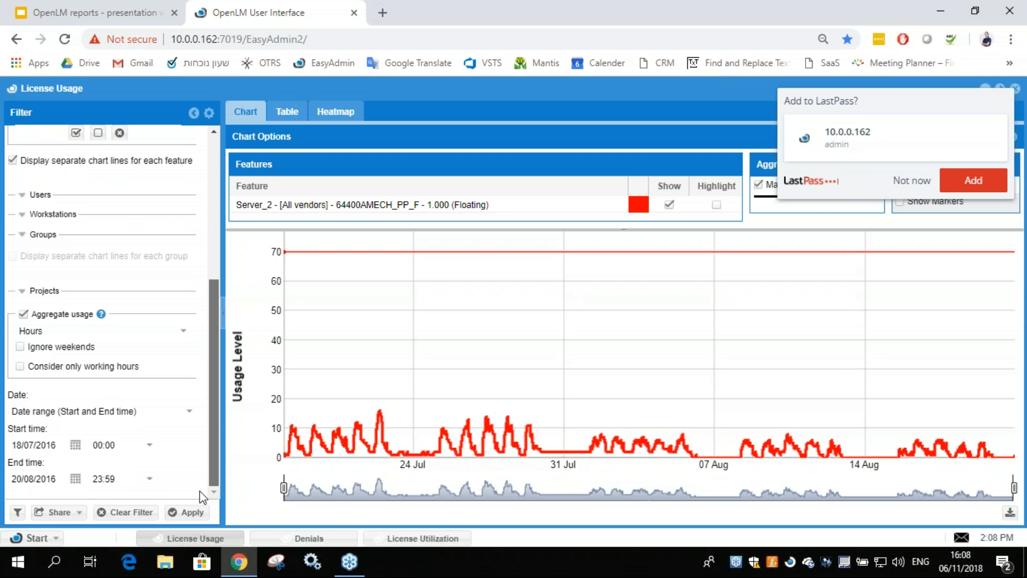
left_click(17, 512)
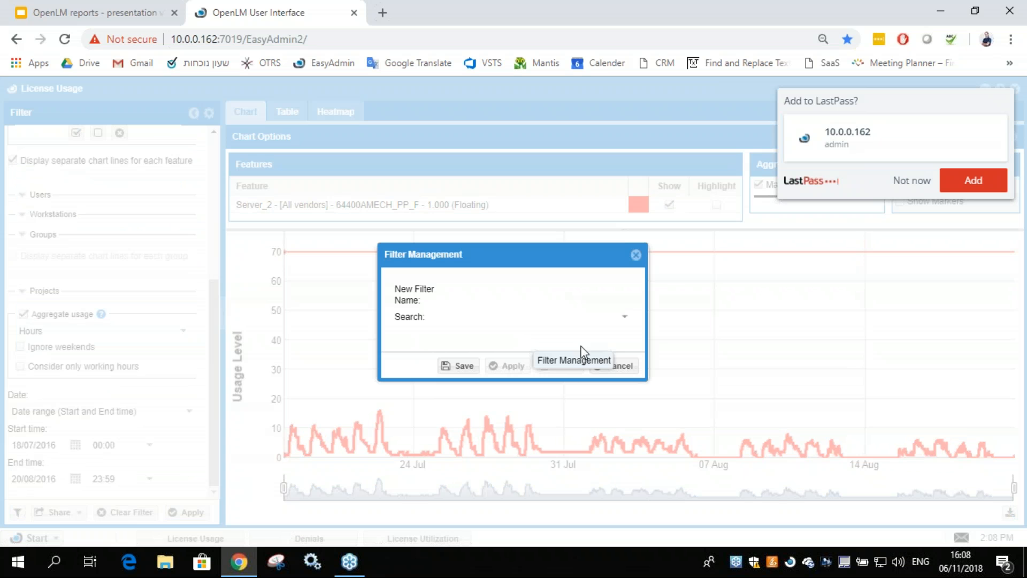
left_click(617, 321)
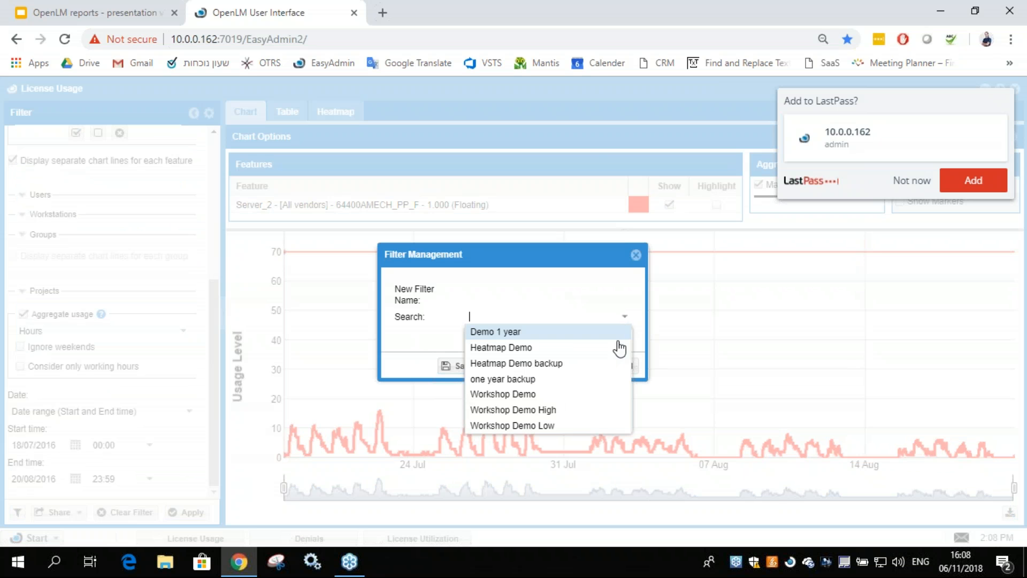
left_click(541, 410)
left_click(511, 367)
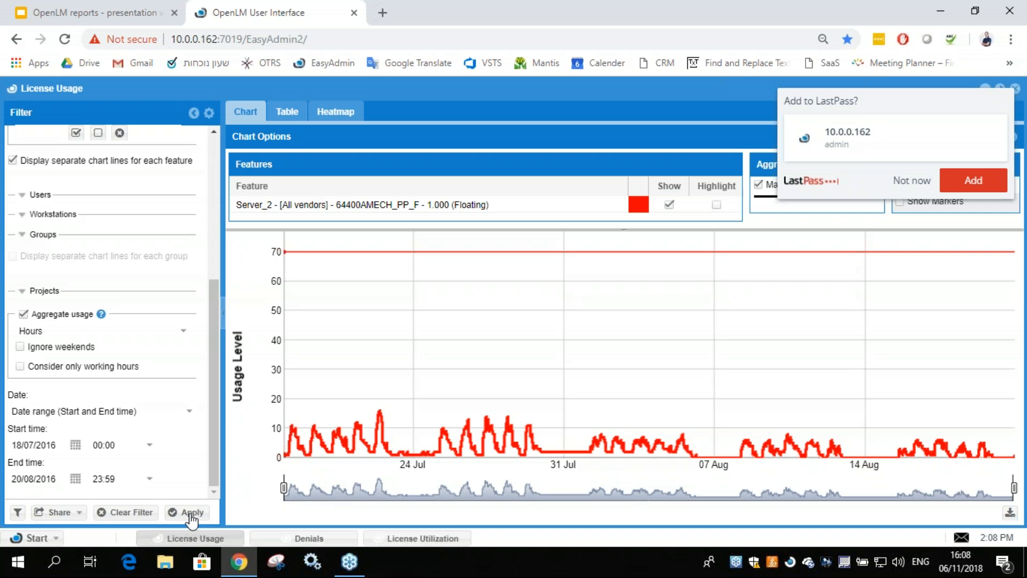
- Open filter management for License Usage, enter adfgadfg as a new filter name, and cancel without saving
left_click(22, 517)
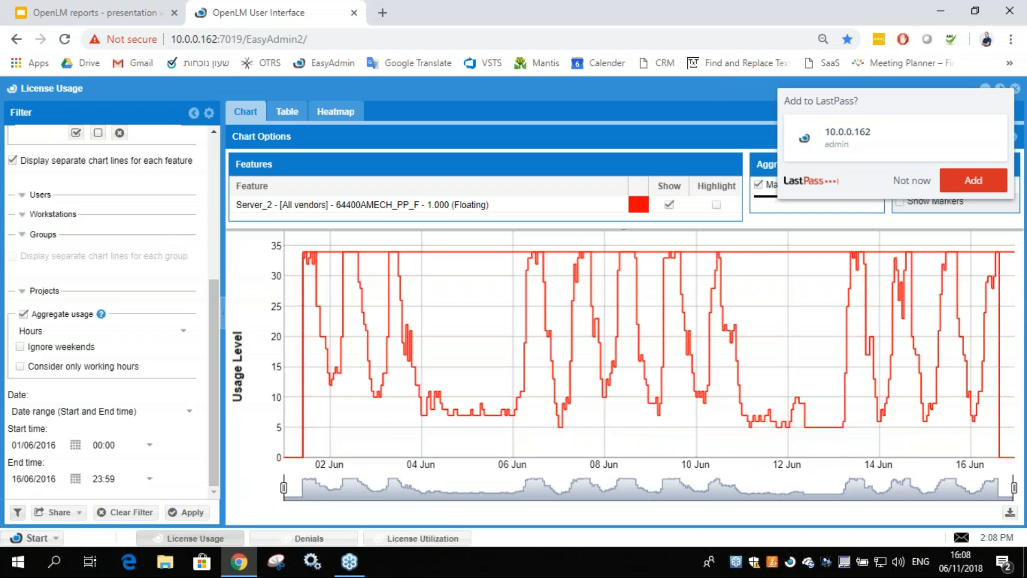
left_click(22, 513)
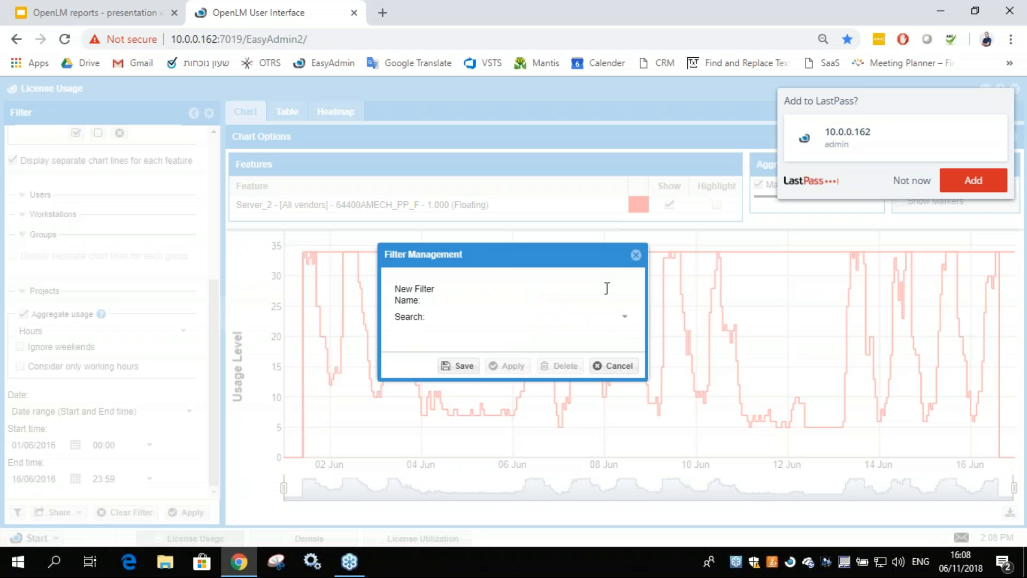
left_click(623, 320)
left_click(414, 337)
left_click(622, 366)
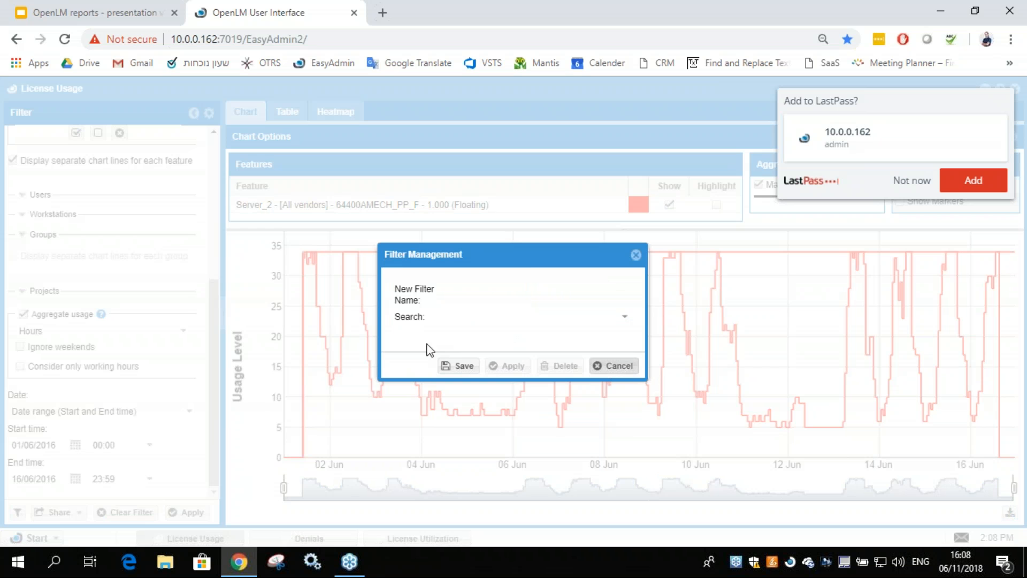
scroll(107, 310, "down", 5)
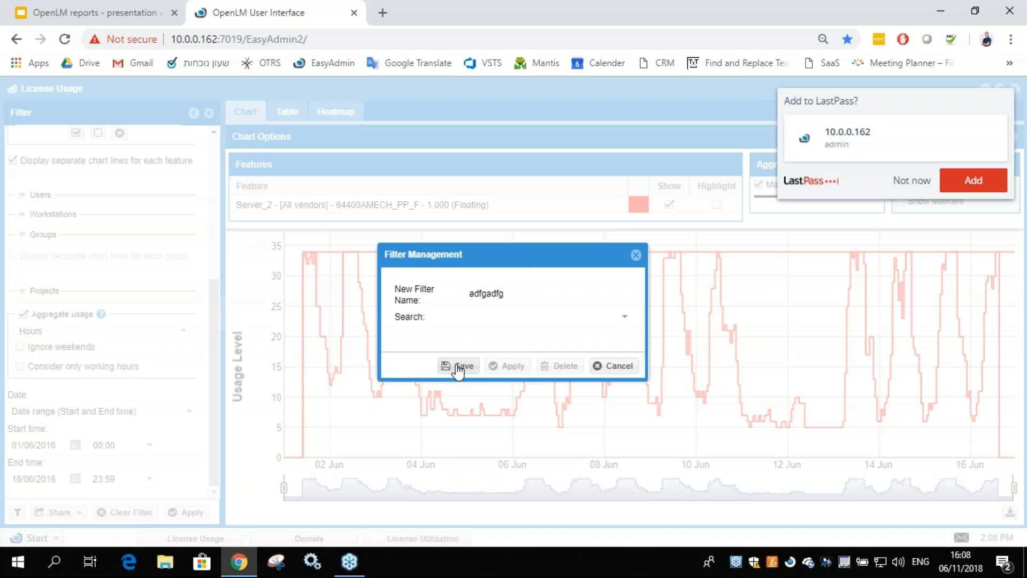
left_click(610, 369)
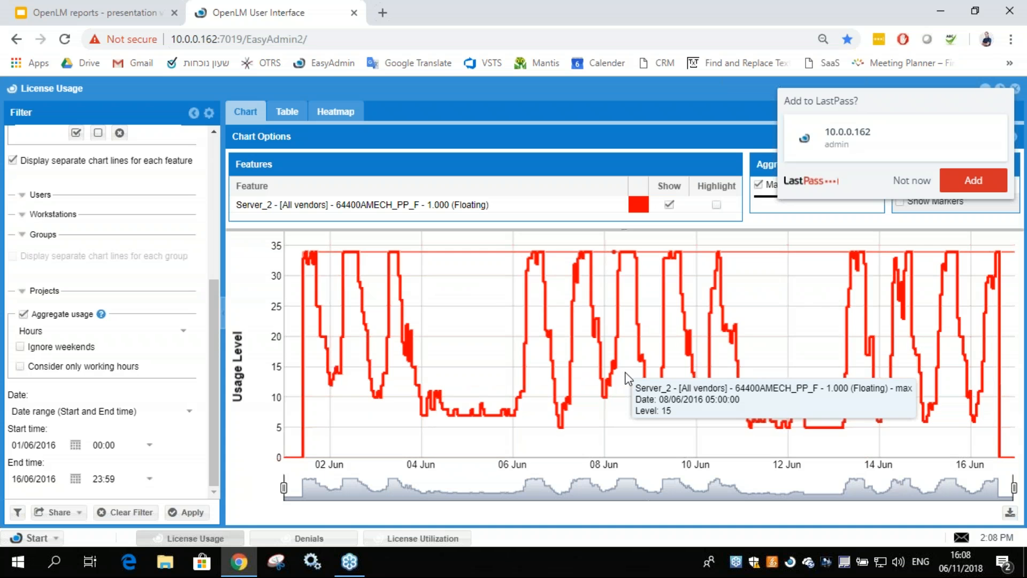
- Dismiss the LastPass prompt and examine the License Usage heatmap of hourly usage for 1 to 16 June
left_click(920, 180)
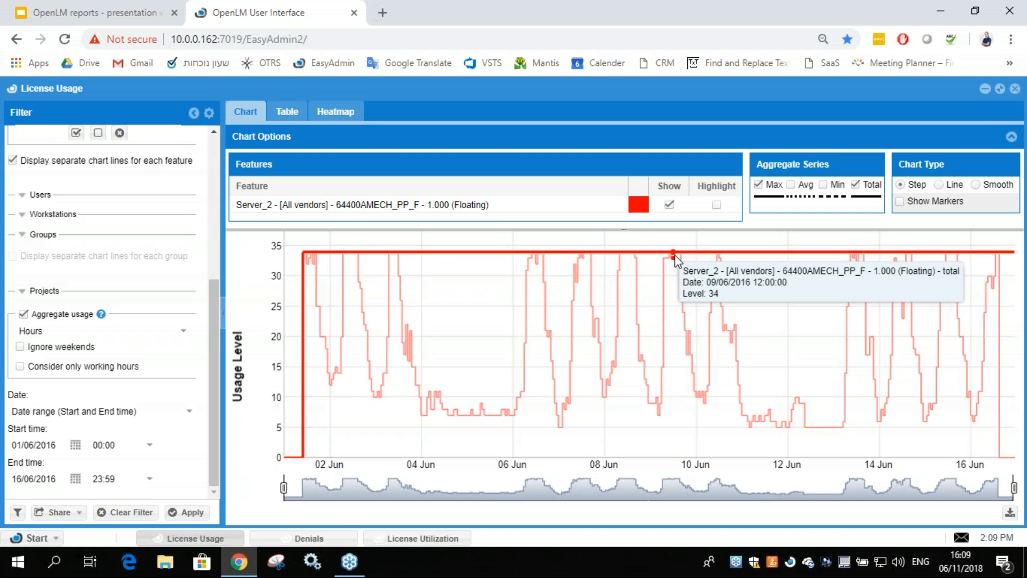
left_click(334, 113)
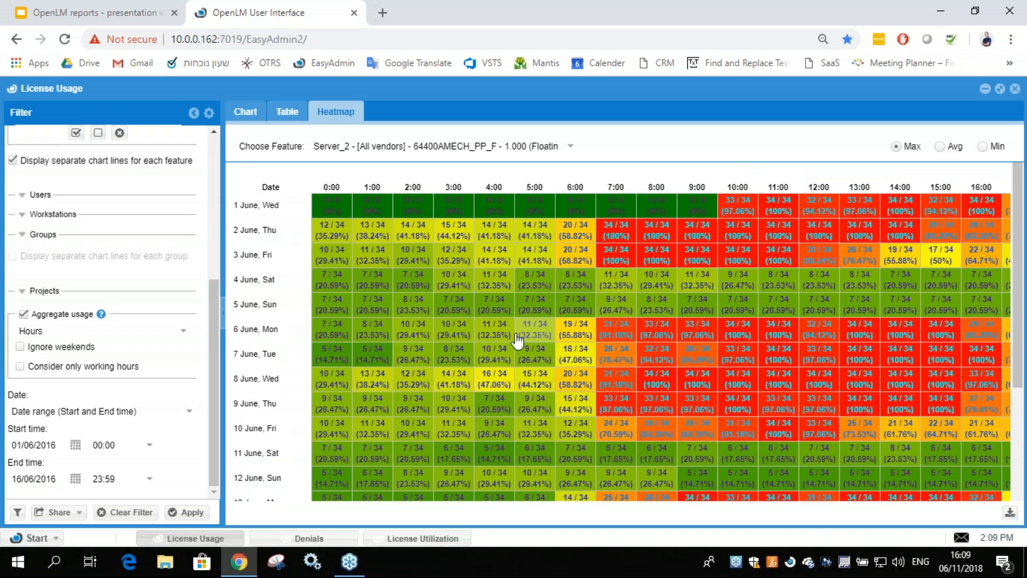
scroll(797, 237, "down", 3)
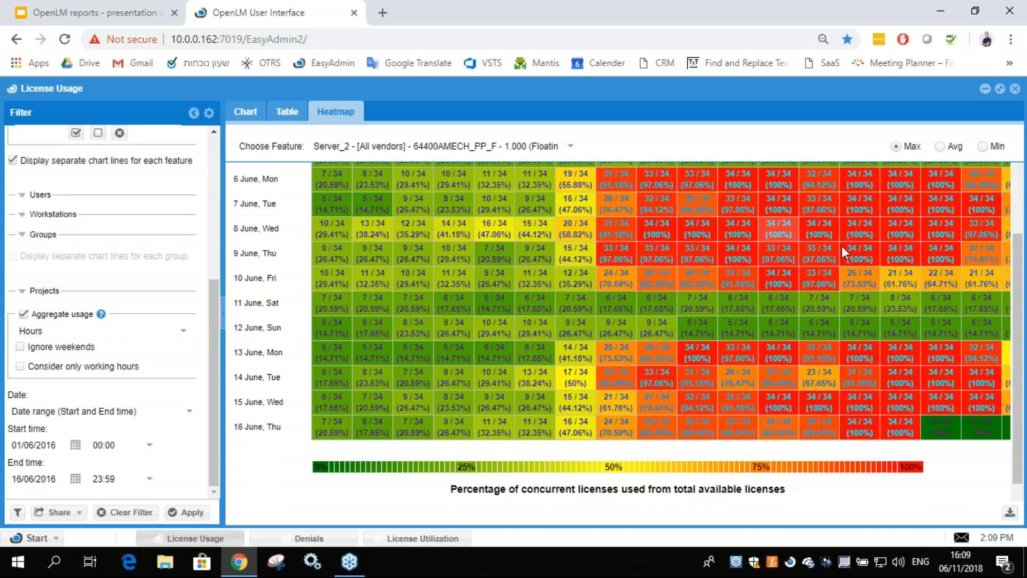
scroll(818, 246, "up", 2)
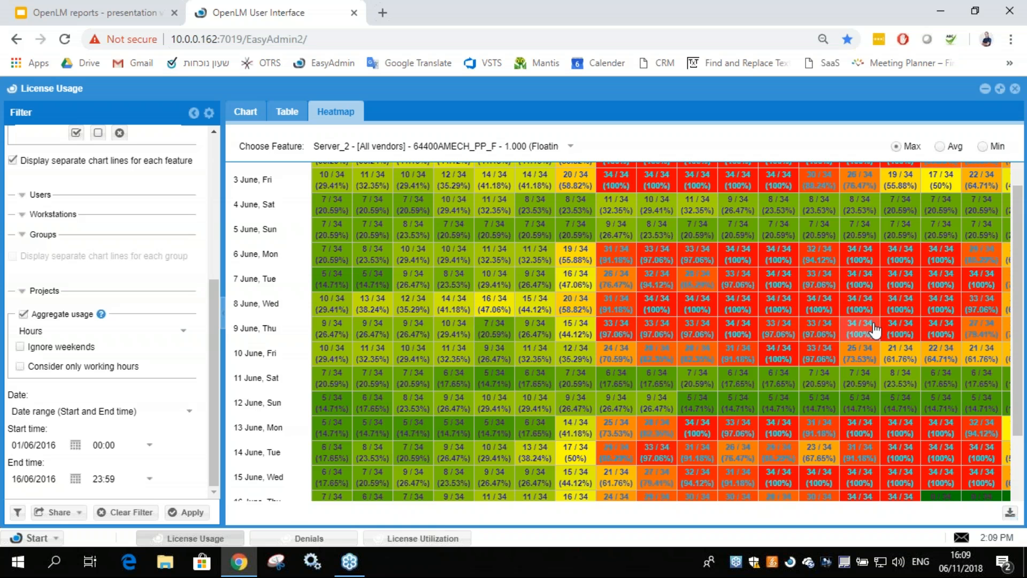
scroll(860, 328, "down", 1)
scroll(839, 343, "down", 2)
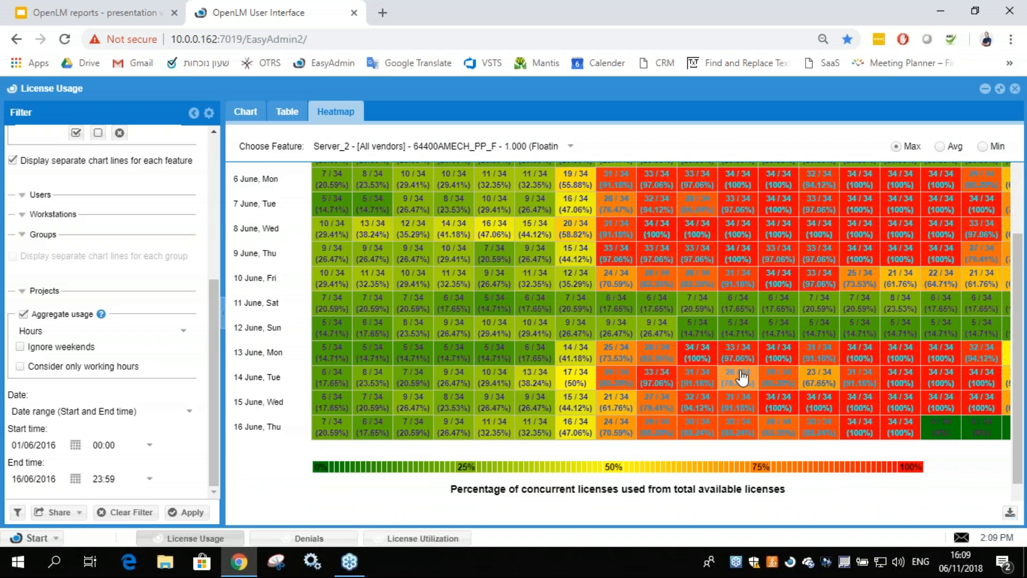
scroll(791, 364, "up", 3)
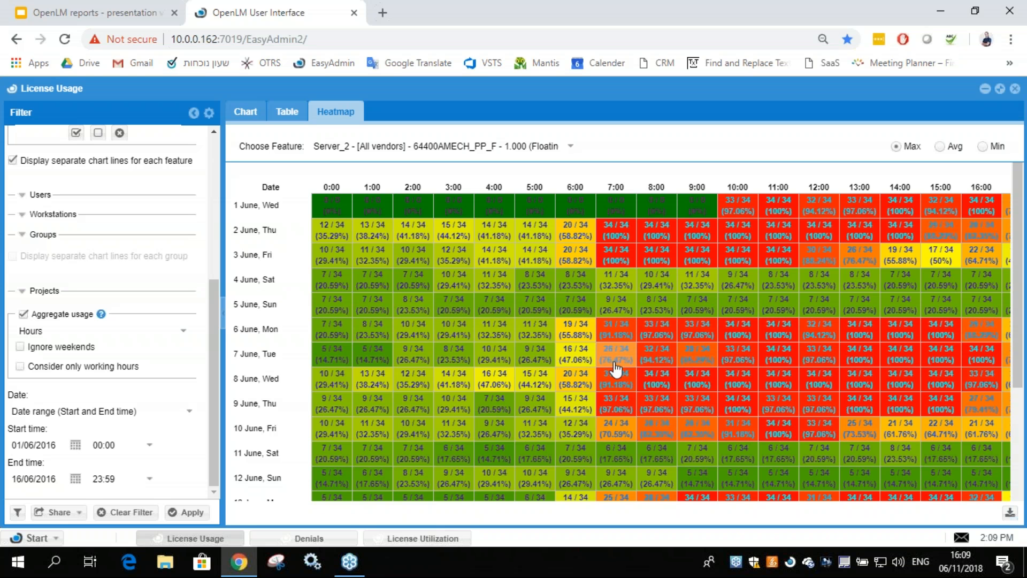
- Restrict the License Usage report to working hours only, and view the result as a heatmap and as a chart
left_click(20, 367)
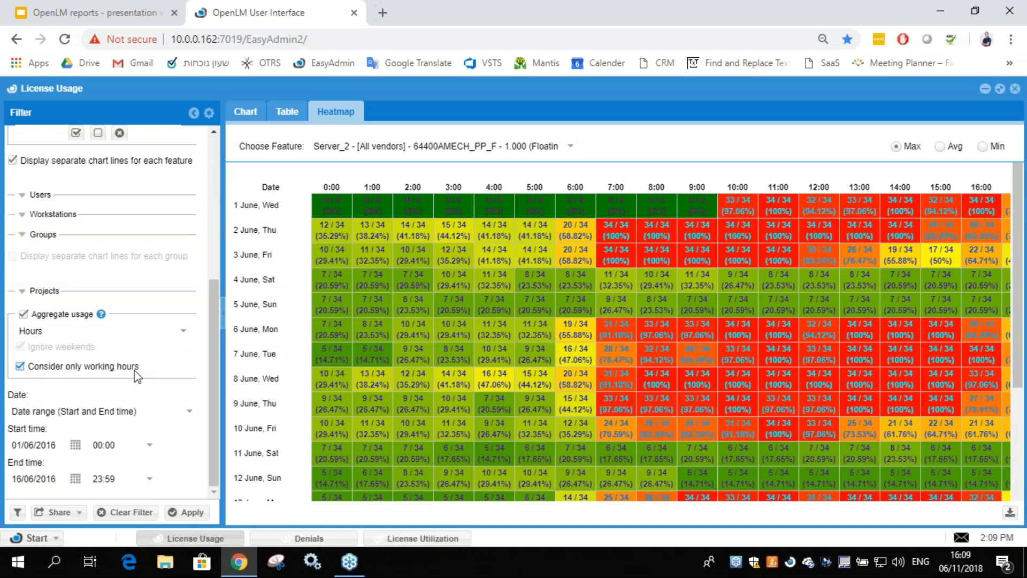
left_click(185, 512)
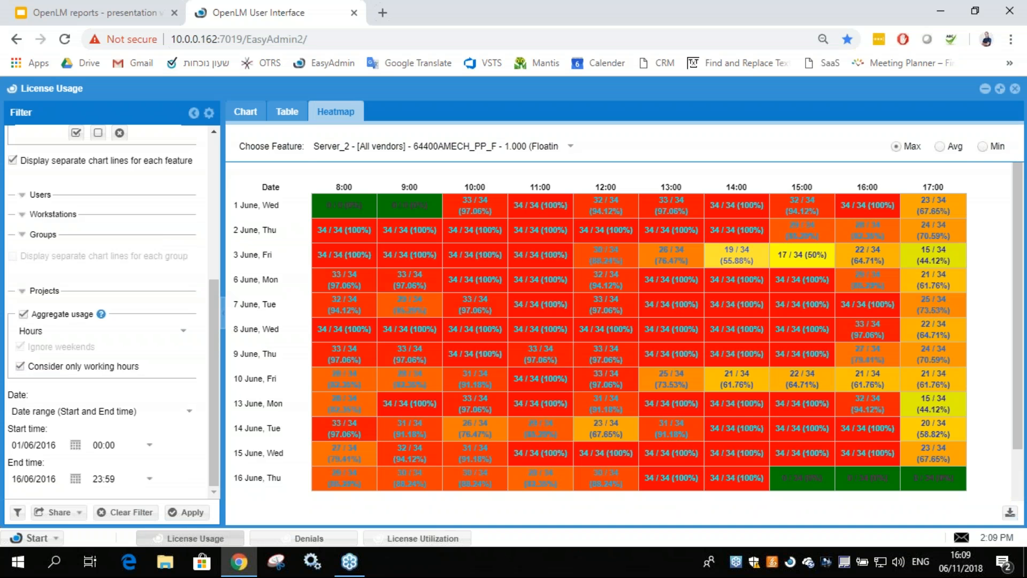
scroll(590, 357, "down", 1)
scroll(590, 356, "up", 2)
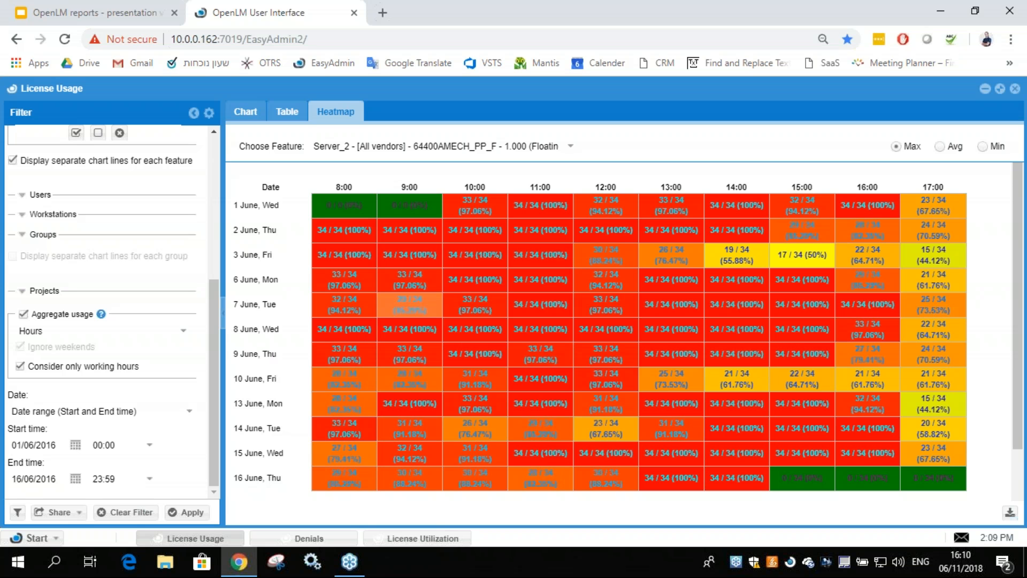
left_click(255, 112)
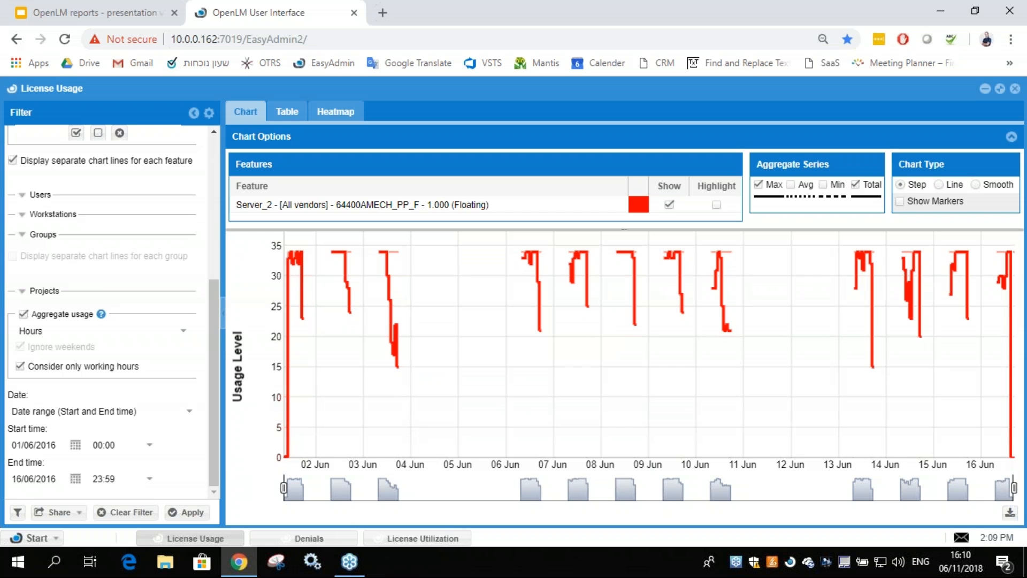
- Load the saved filter for 1 to 16 June 2016 in the Denials report and apply it
left_click(298, 539)
left_click(18, 512)
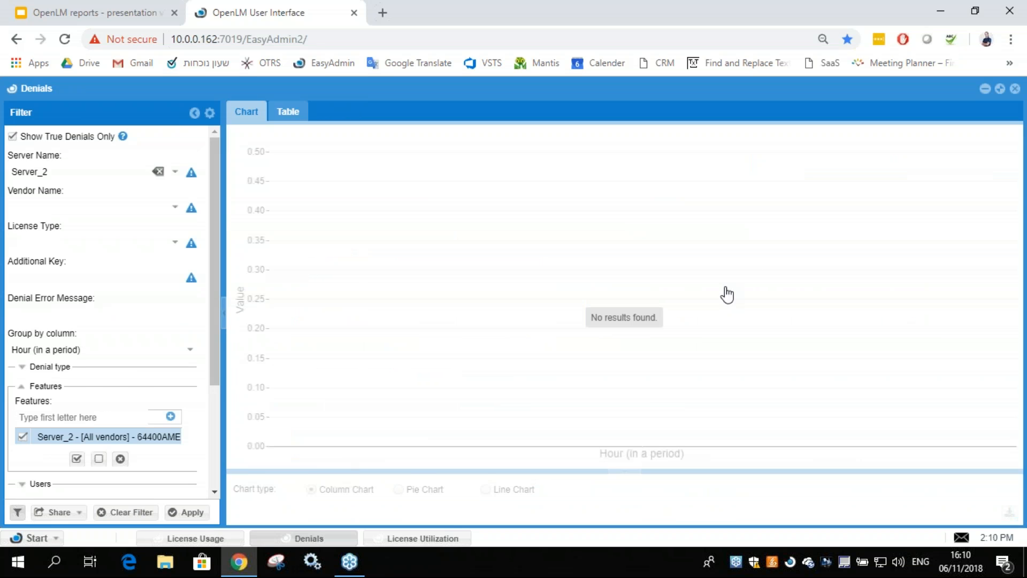
left_click(625, 316)
left_click(524, 362)
left_click(526, 367)
left_click(193, 512)
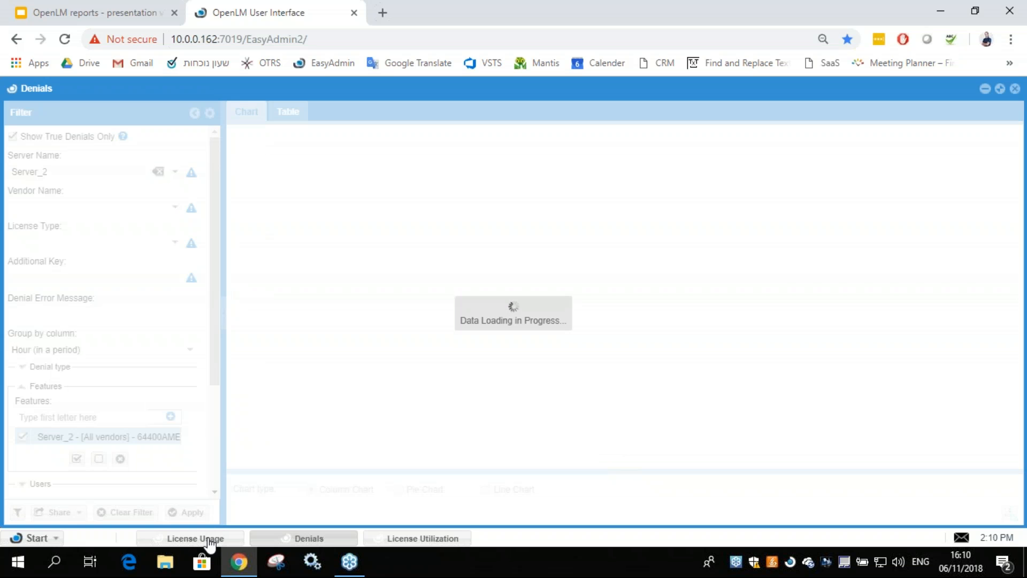
- Compare the working-hours peaks on the License Usage chart with the hourly columns on the Denials chart
left_click(207, 540)
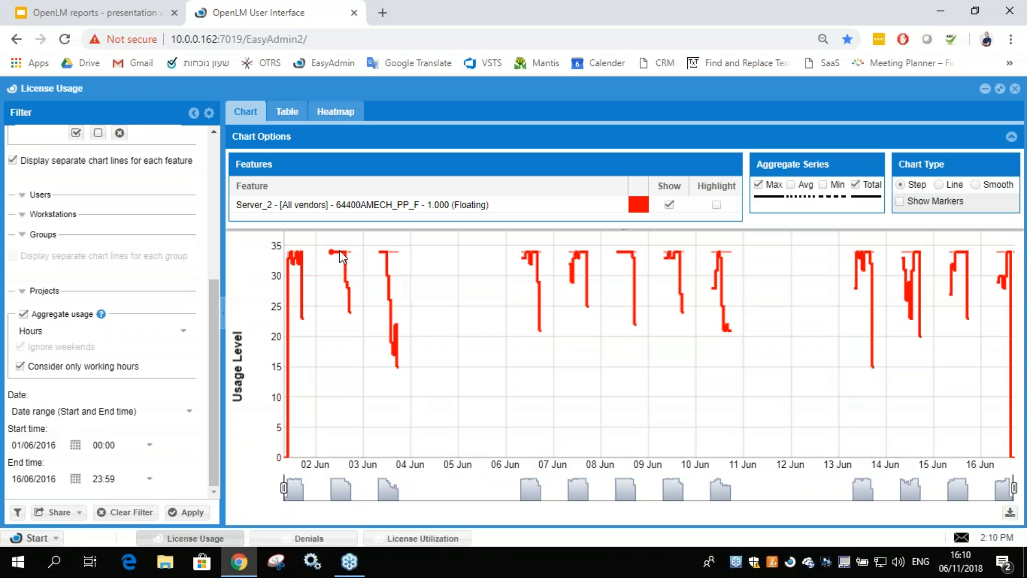
left_click(295, 541)
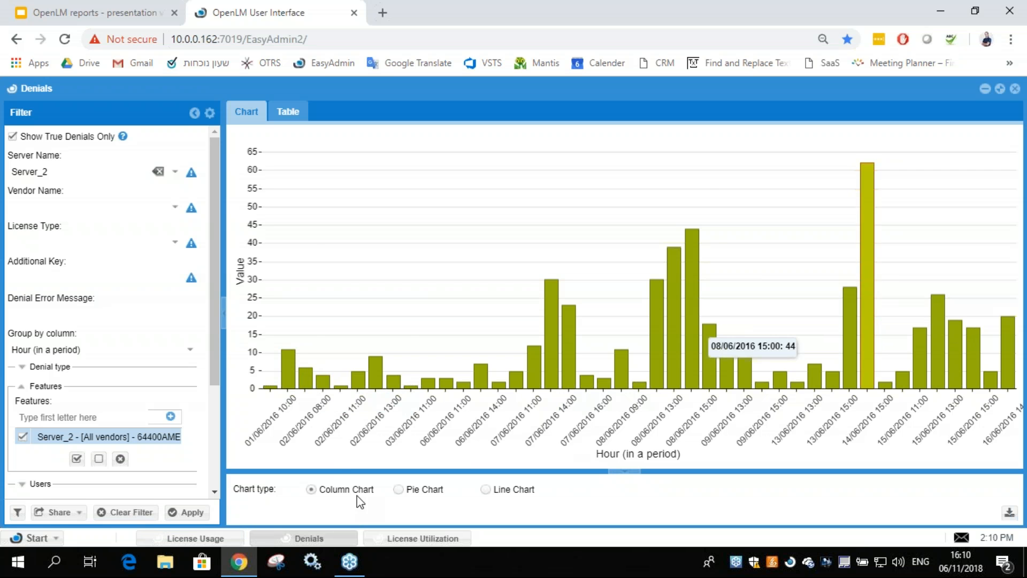
left_click(219, 542)
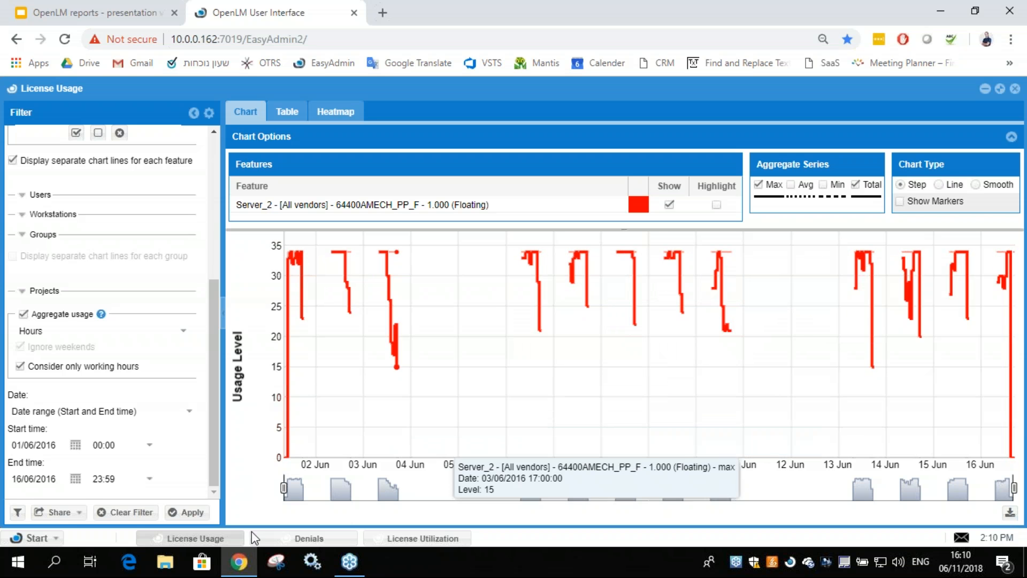
left_click(291, 540)
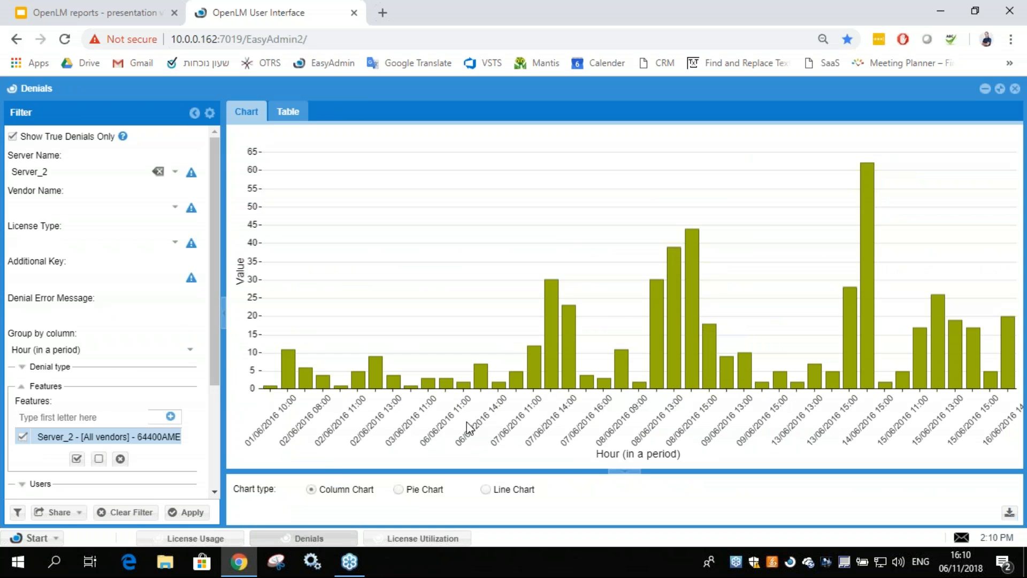
left_click(227, 539)
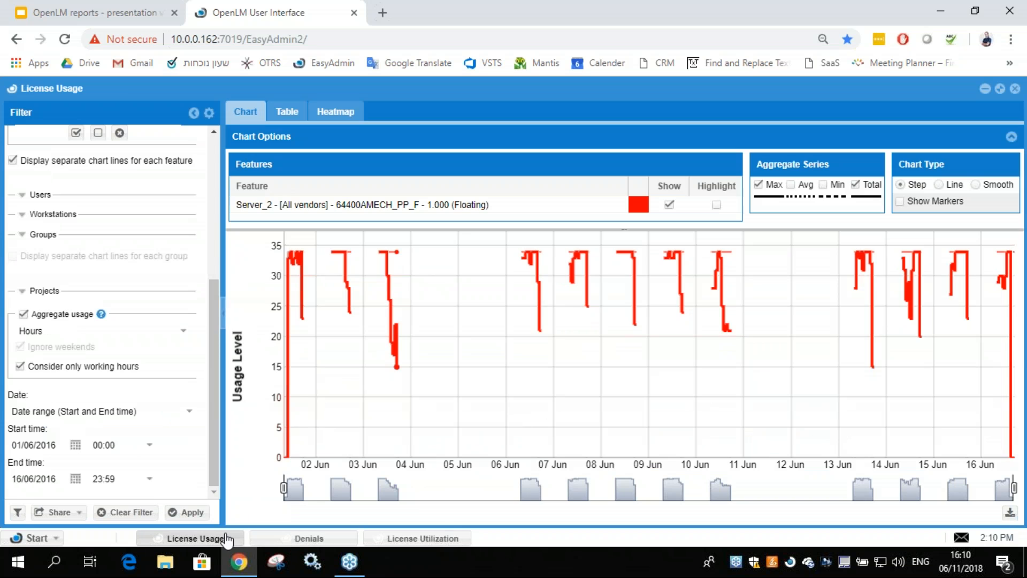
left_click(277, 540)
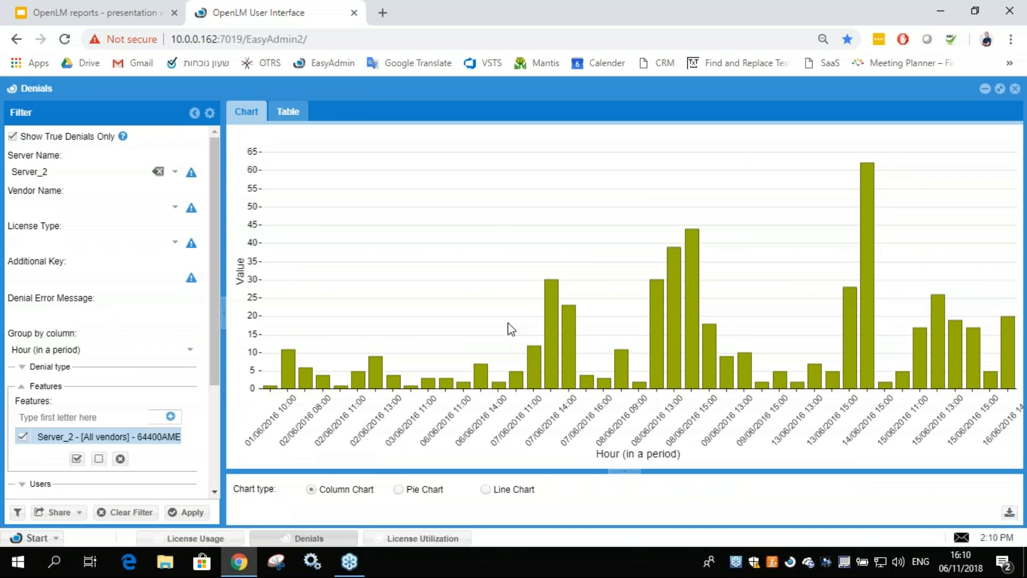
left_click(195, 538)
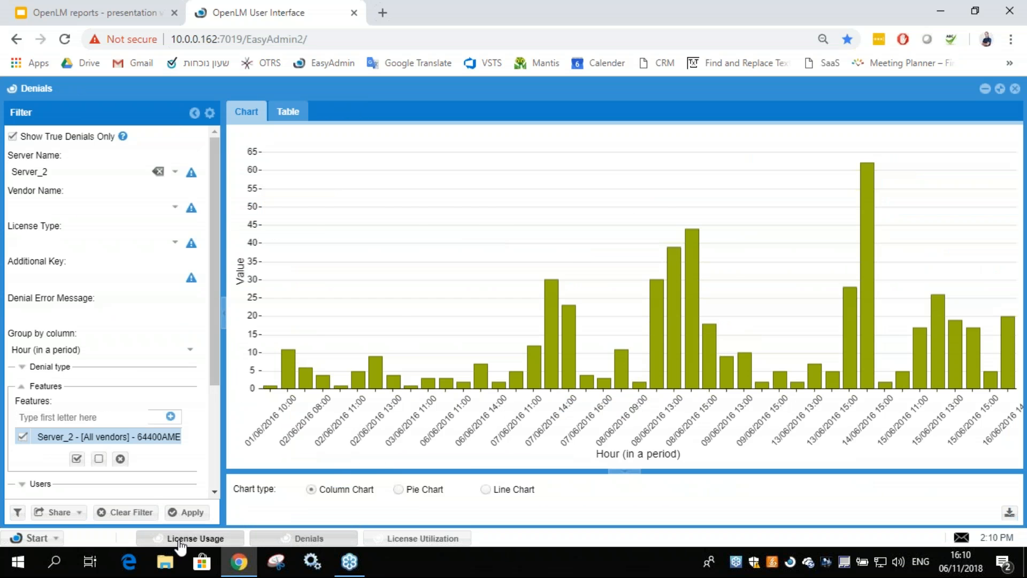
left_click(283, 538)
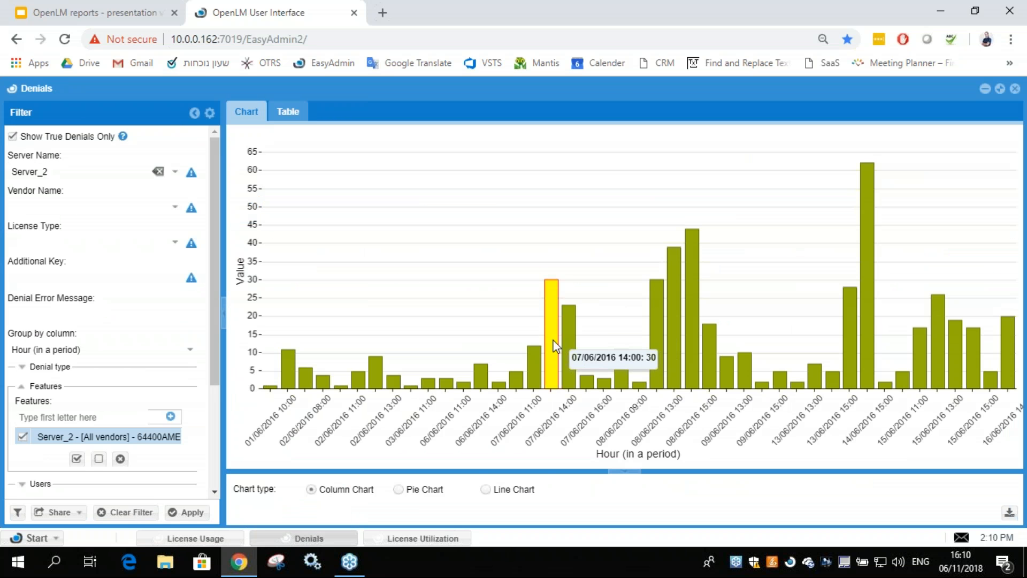
- Load the saved filter Workshop Demo High in the License Utilization report and apply it
left_click(403, 539)
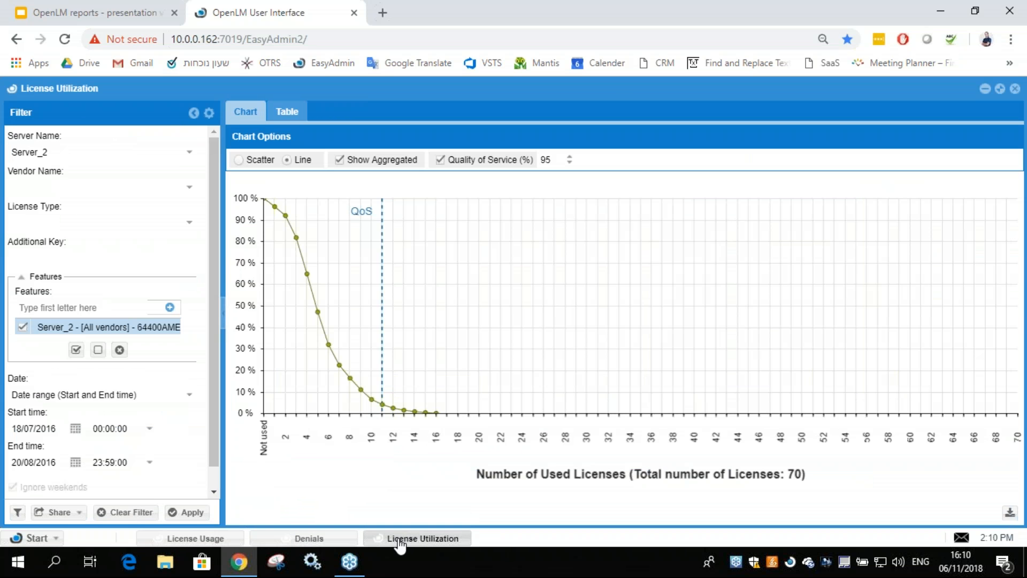
left_click(17, 511)
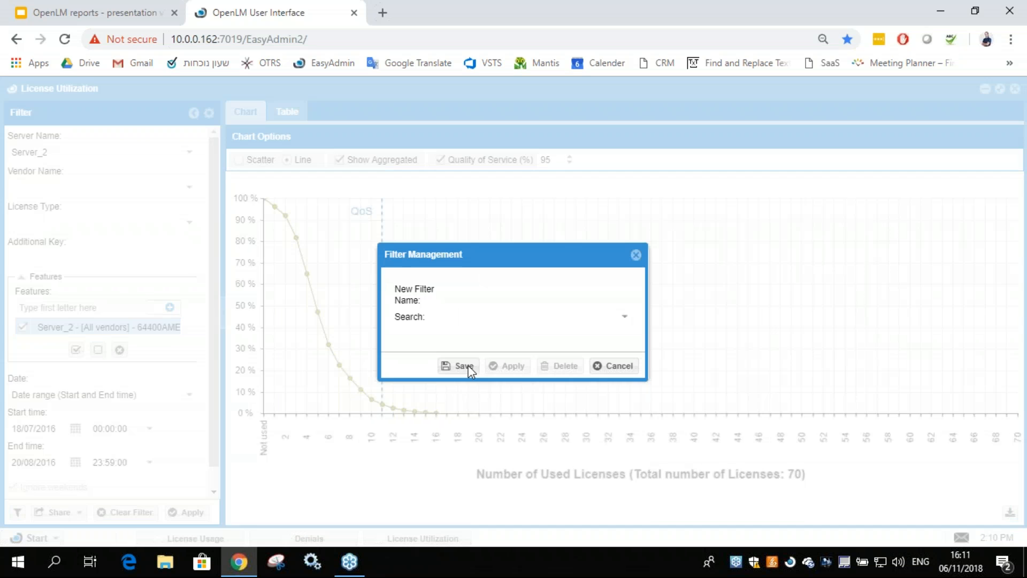
left_click(607, 315)
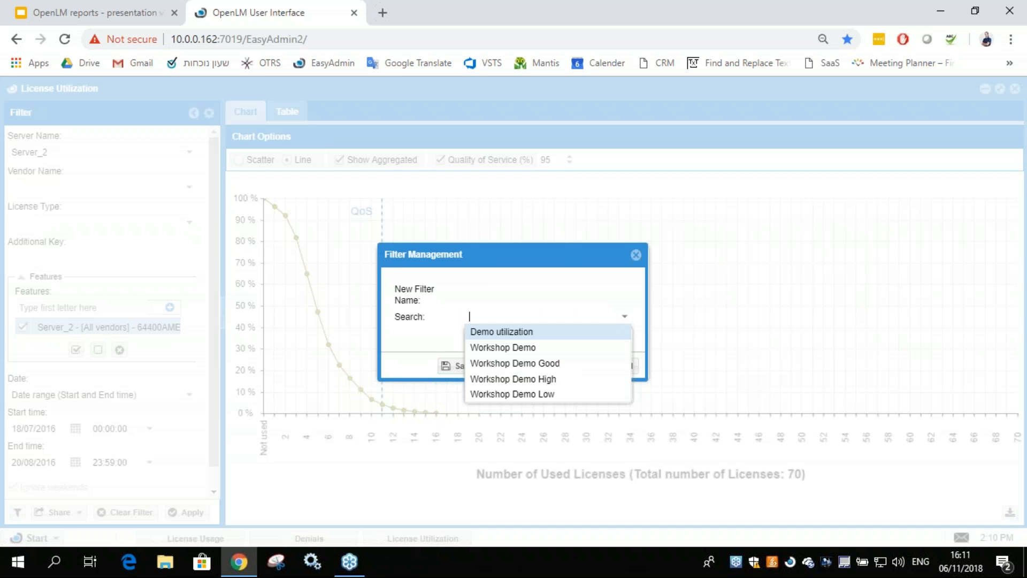
left_click(543, 378)
left_click(508, 367)
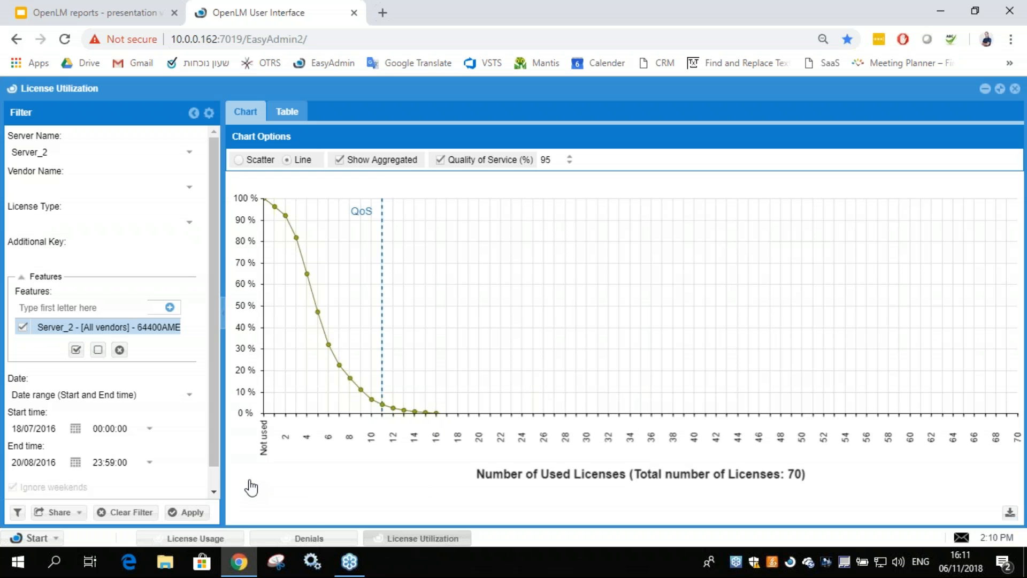
left_click(201, 512)
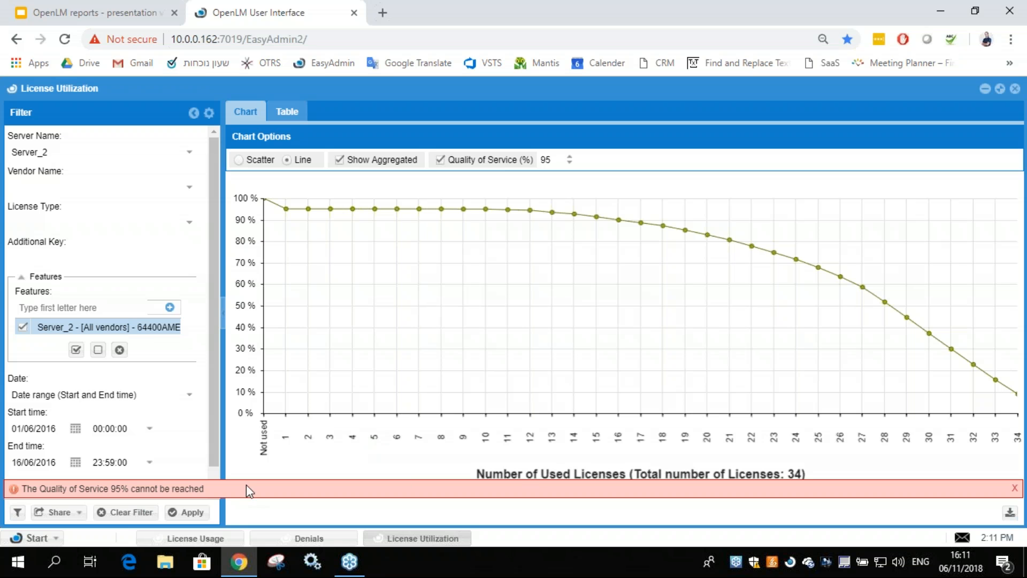
- Highlight the words "cannot be reached" in the Quality of Service notice of the License Utilization report
left_click_drag(26, 489, 150, 487)
left_click(82, 484)
left_click_drag(132, 488, 209, 490)
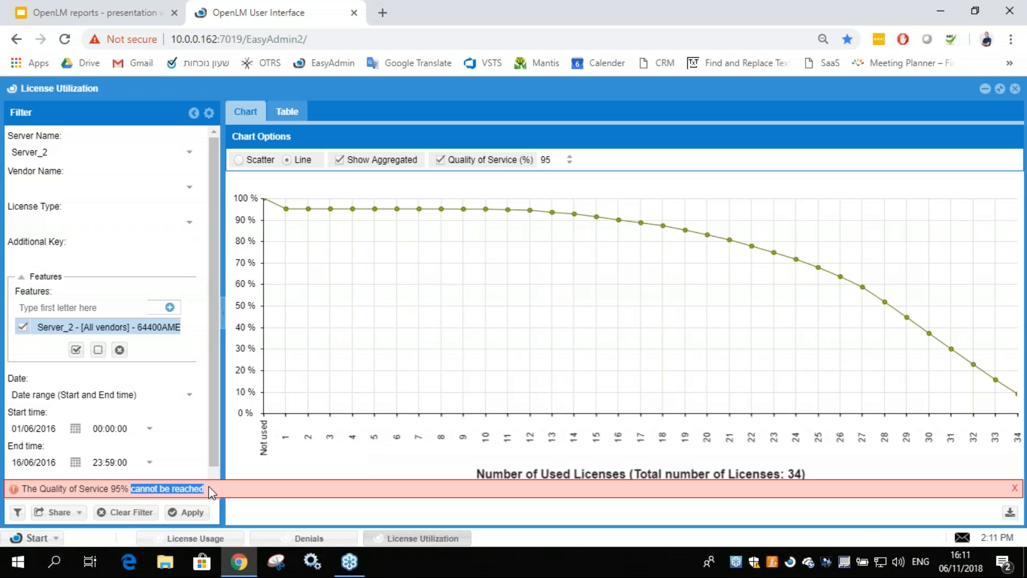
- Dismiss the Quality of Service notice in the License Utilization report and set Quality of Service to 80%
left_click(1015, 487)
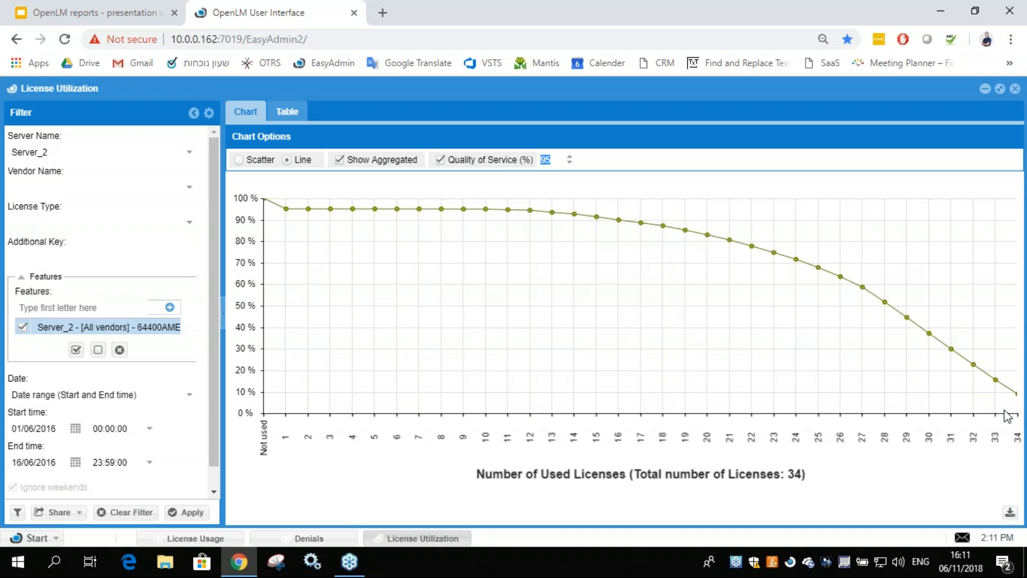
mouse_move(1016, 396)
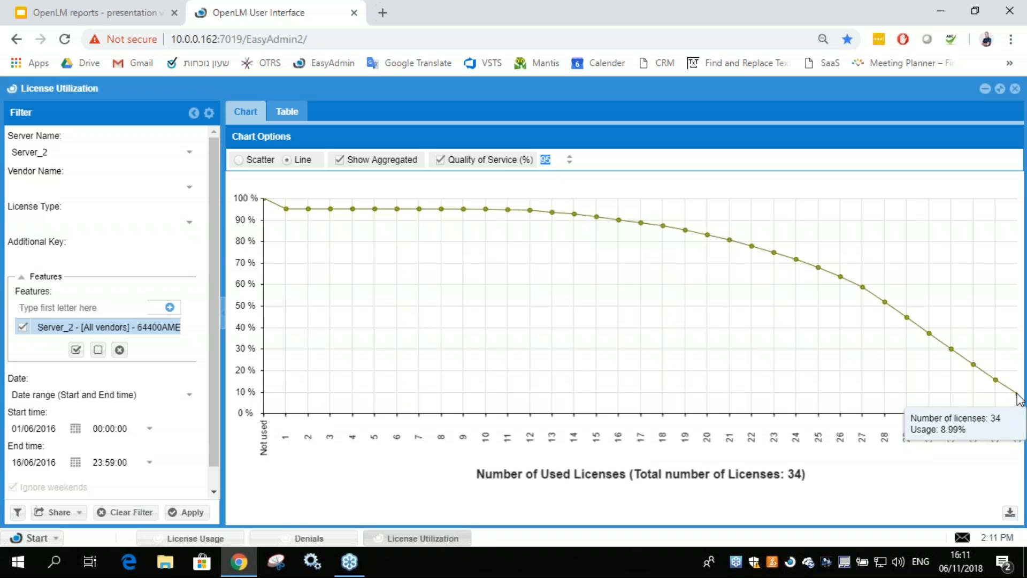
left_click(555, 161)
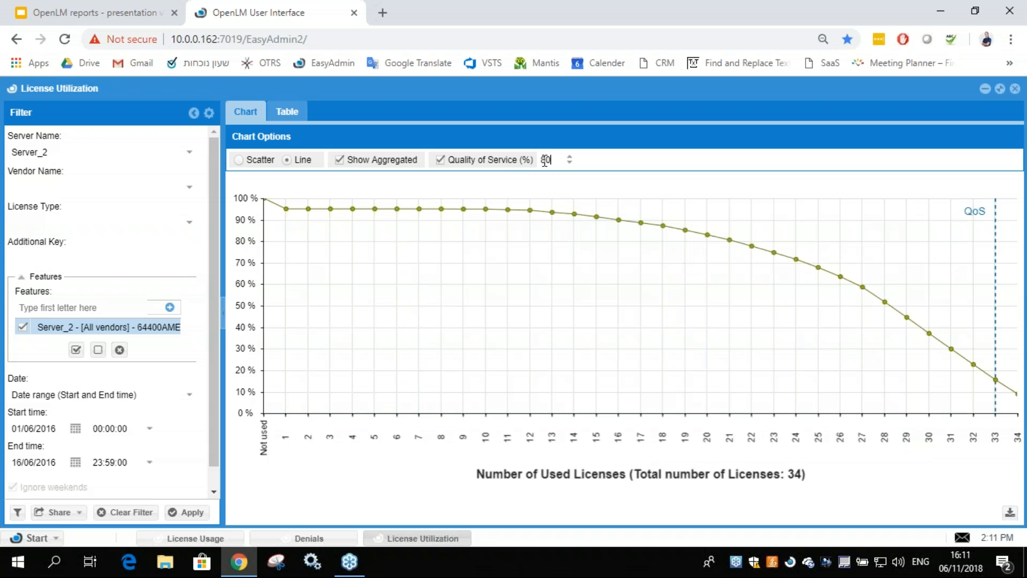
left_click(989, 386)
- Switch to the License Usage report, turn off Consider only working hours and Ignore weekends, and apply the filter
left_click(221, 539)
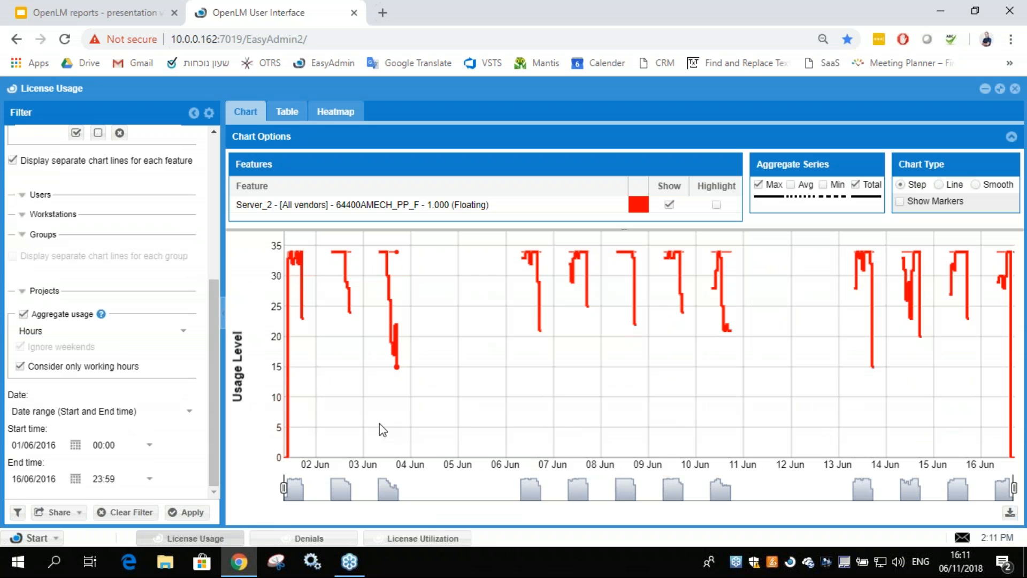
left_click(20, 366)
left_click(21, 347)
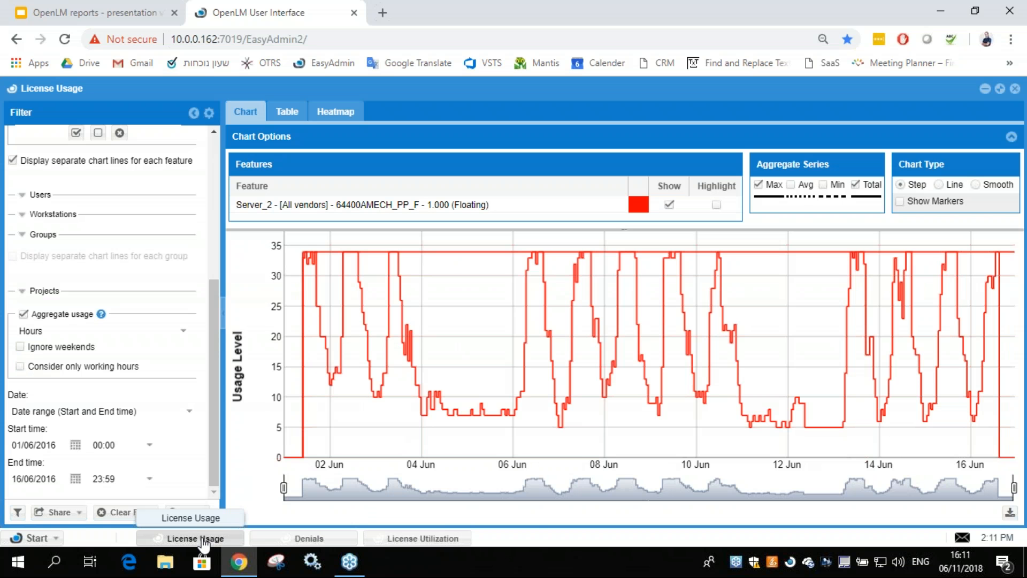
mouse_move(323, 327)
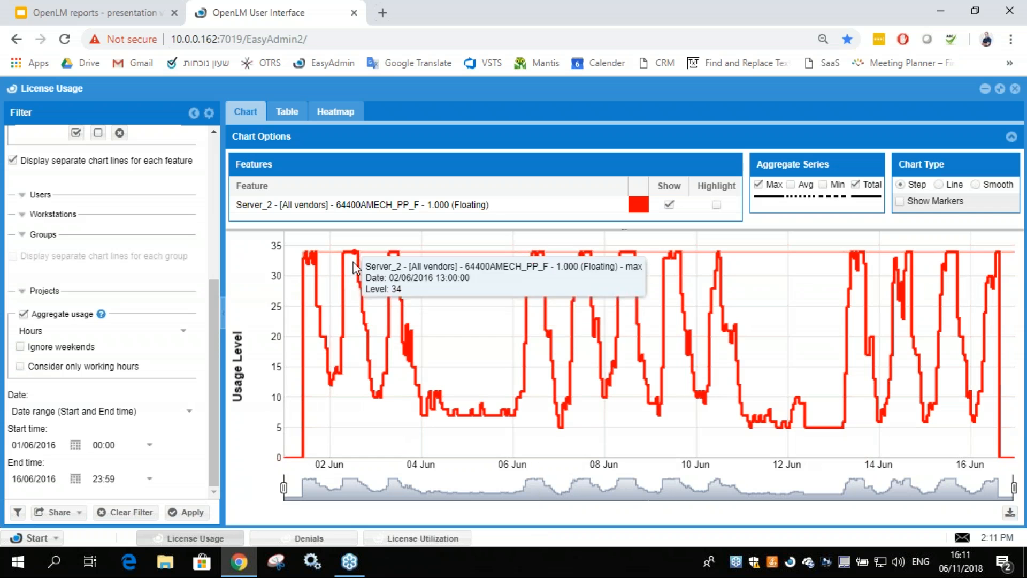
- Turn Consider only working hours back on in the License Usage filter and apply it
left_click(21, 367)
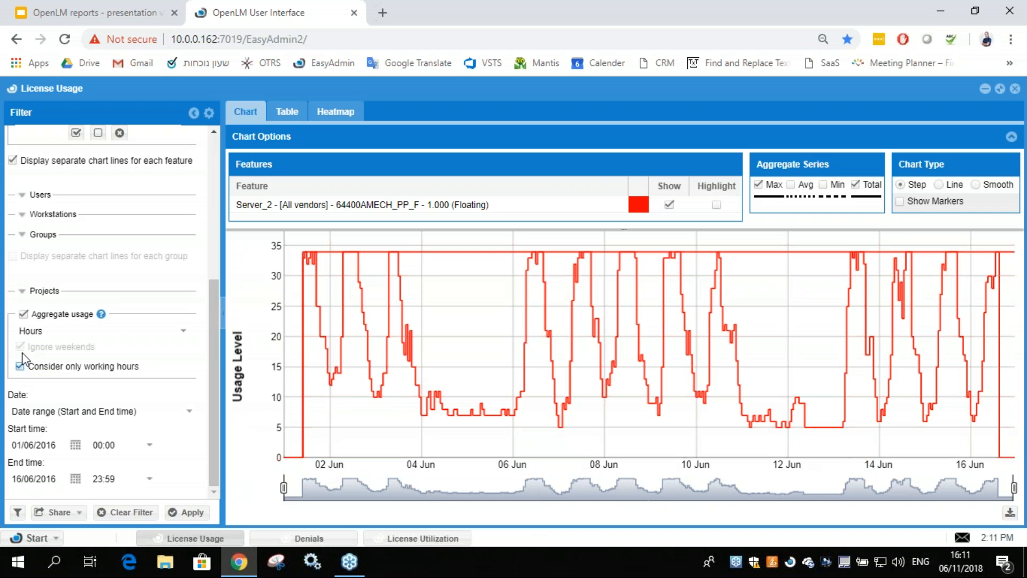
left_click(191, 512)
mouse_move(387, 299)
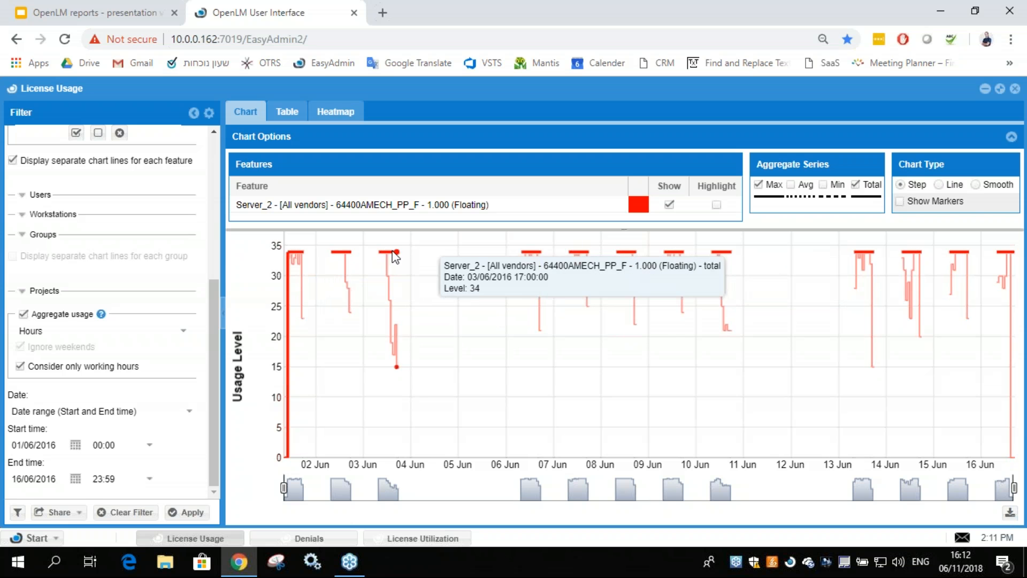
- Check the working-hours setting of the License Utilization filter and examine the hourly peaks on the Denials chart
left_click(409, 537)
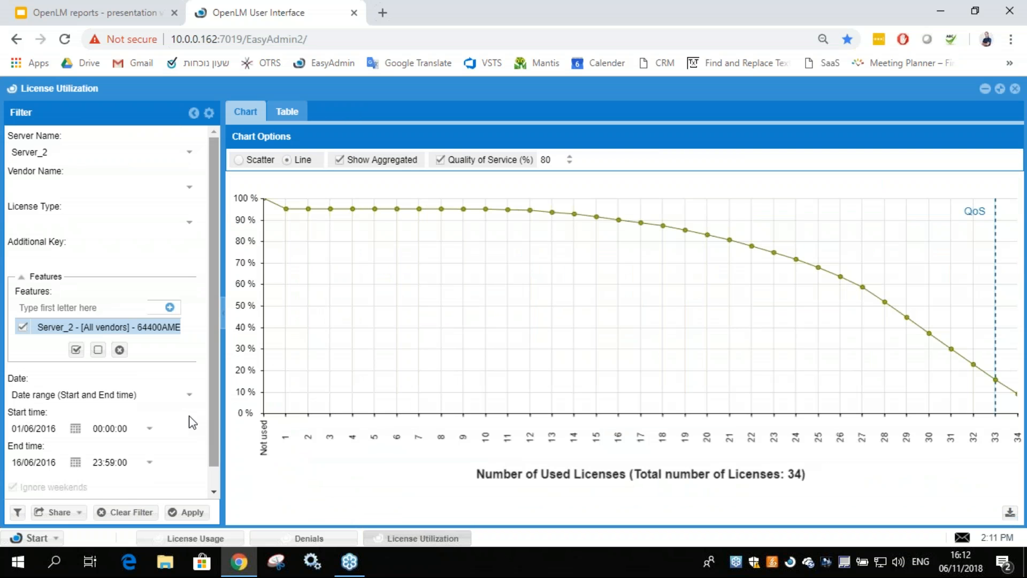
scroll(182, 417, "down", 1)
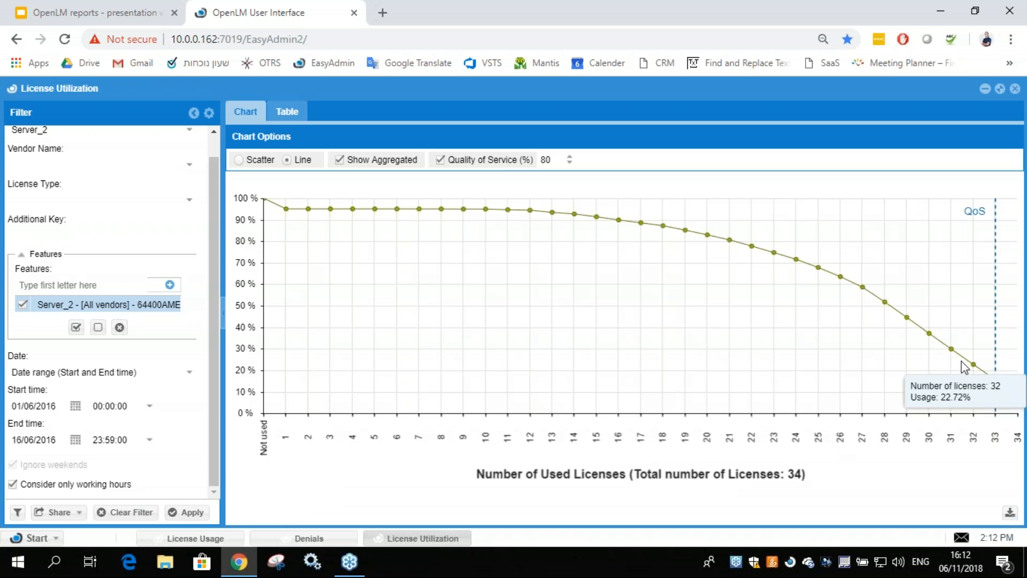
left_click(320, 538)
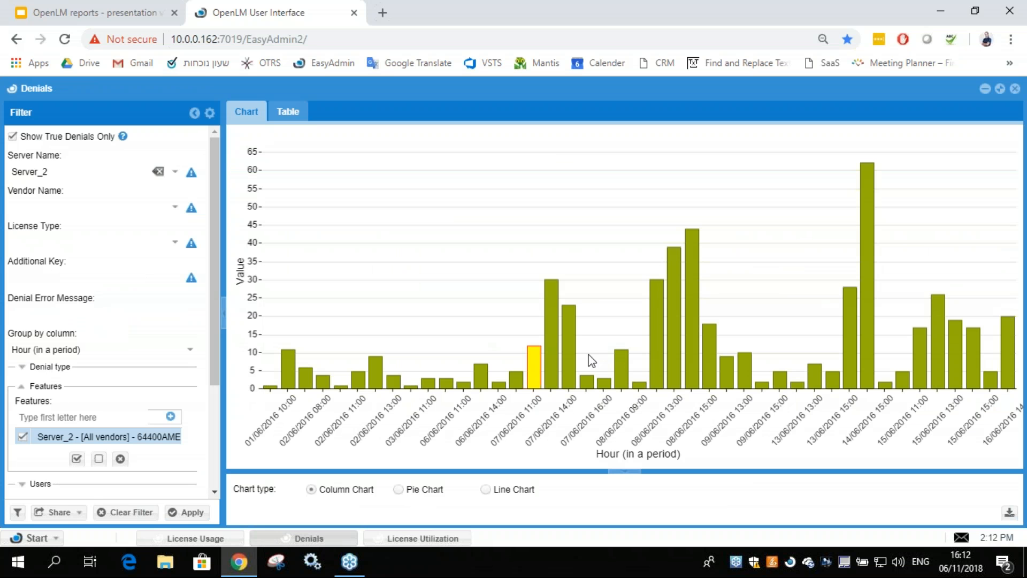
mouse_move(879, 292)
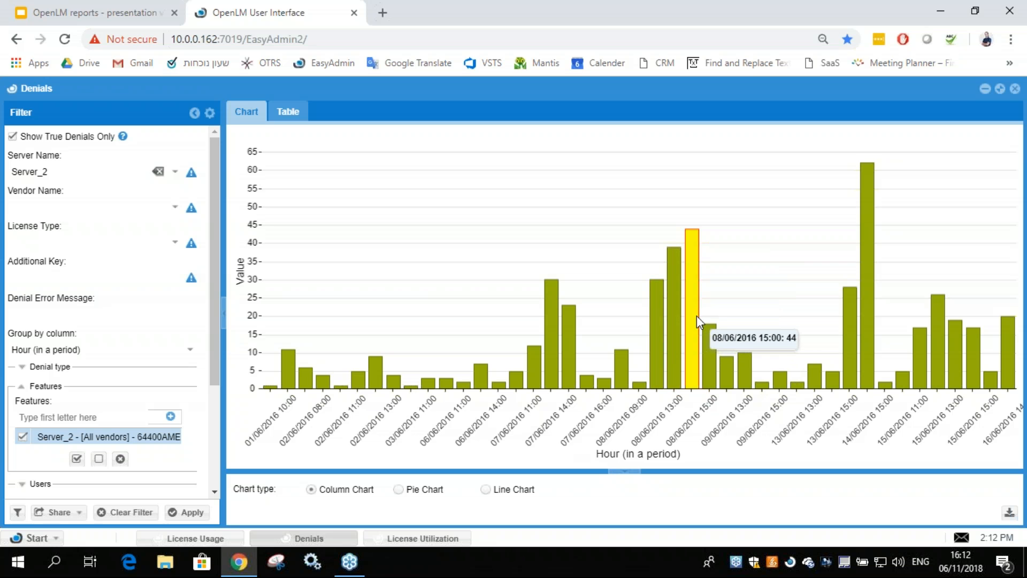
mouse_move(686, 326)
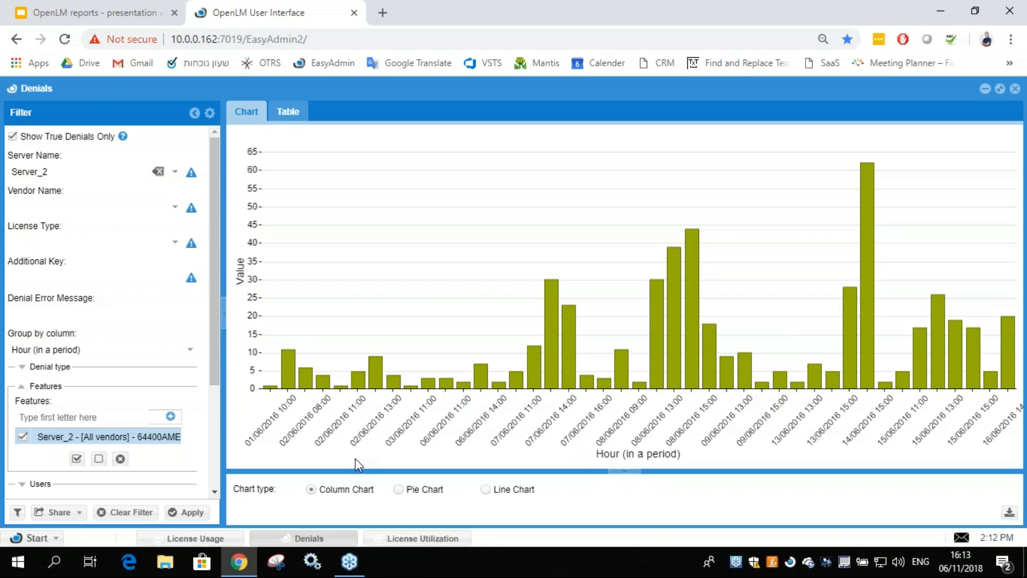
- Examine both ends of the License Utilization curve and compare it with the License Usage chart
left_click(382, 540)
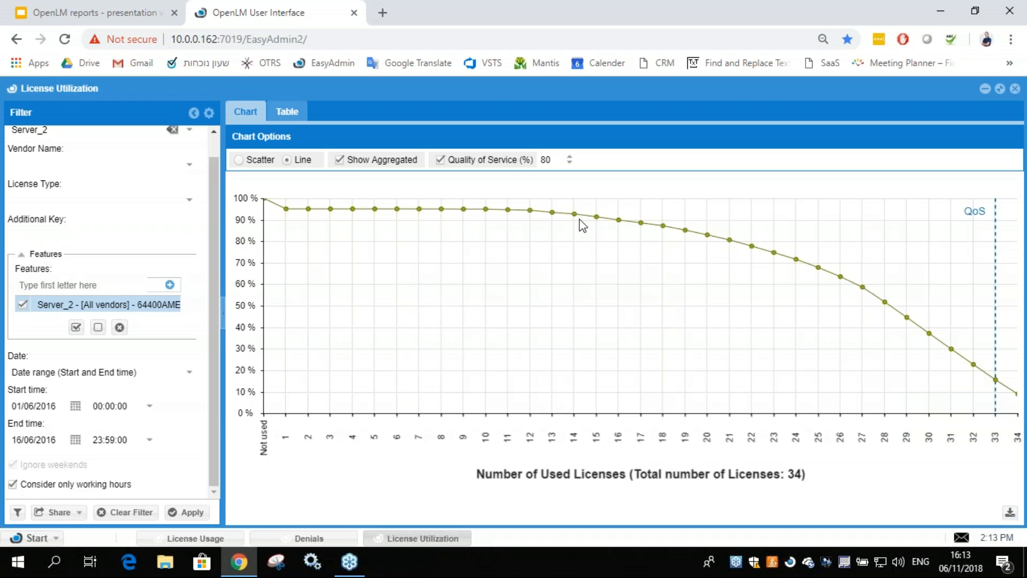
mouse_move(1017, 396)
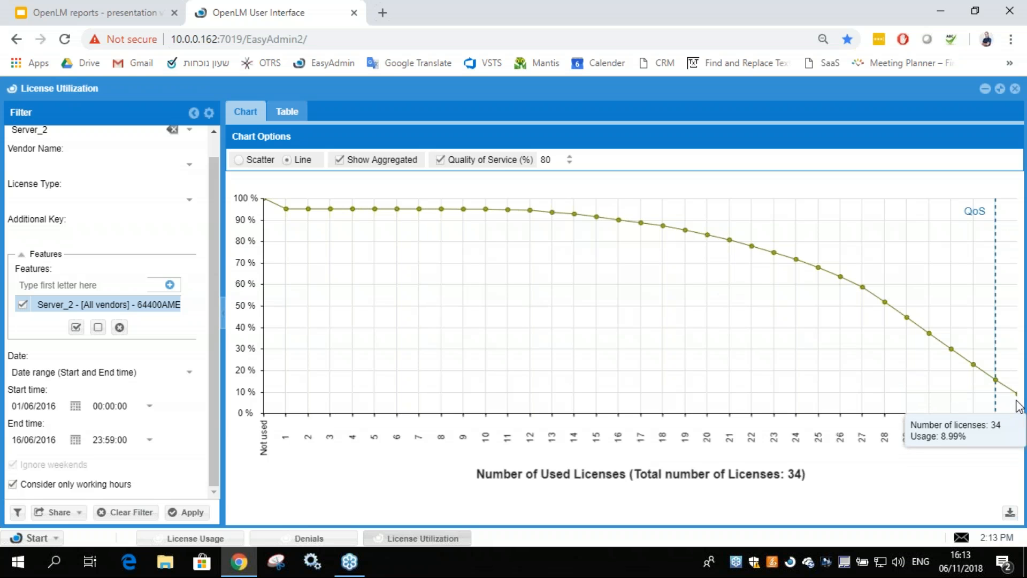
mouse_move(308, 219)
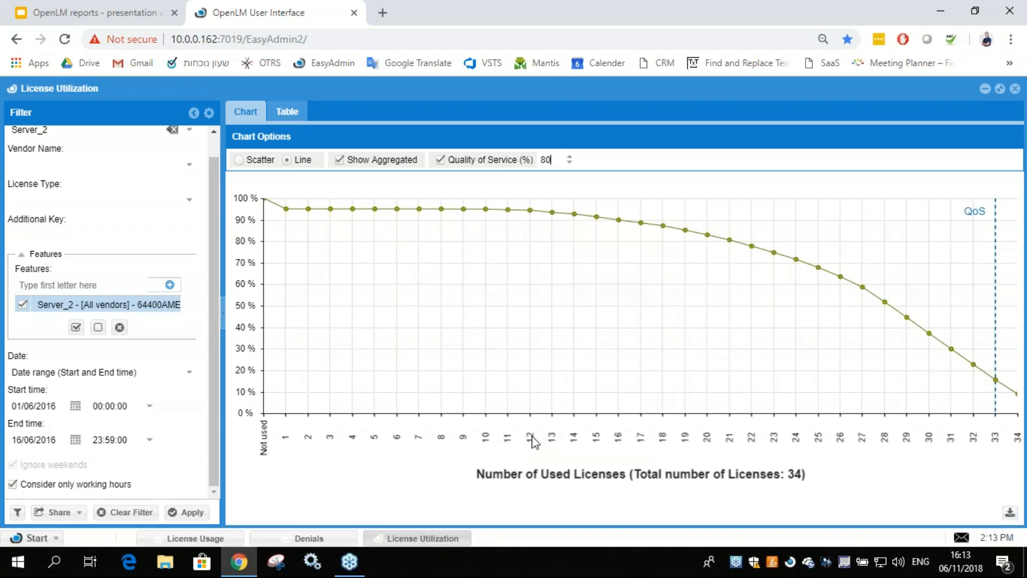
left_click(178, 539)
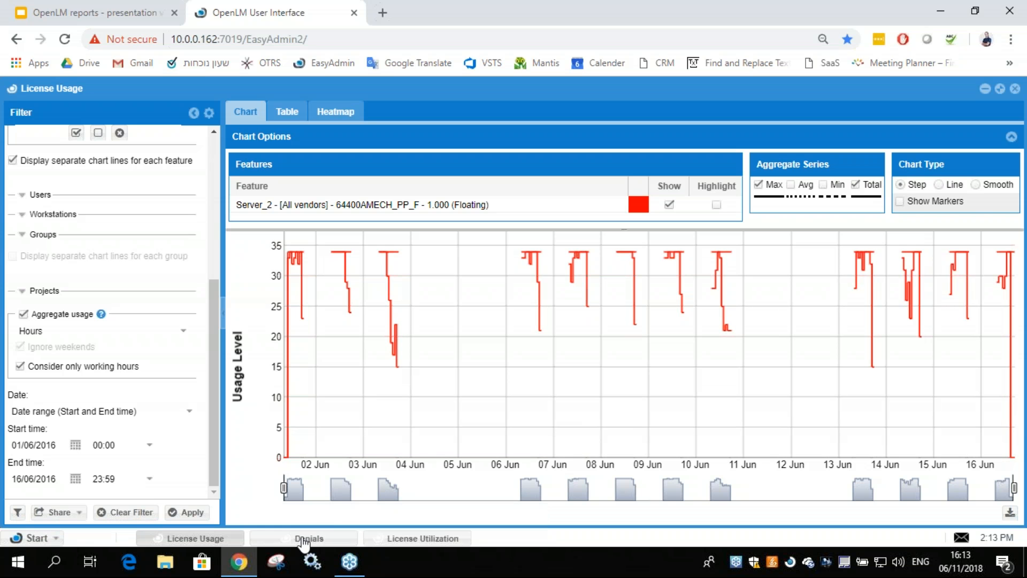
- Return to the License Utilization report, close the saved filter list without loading one, and turn off Show Aggregated
left_click(409, 538)
mouse_move(546, 222)
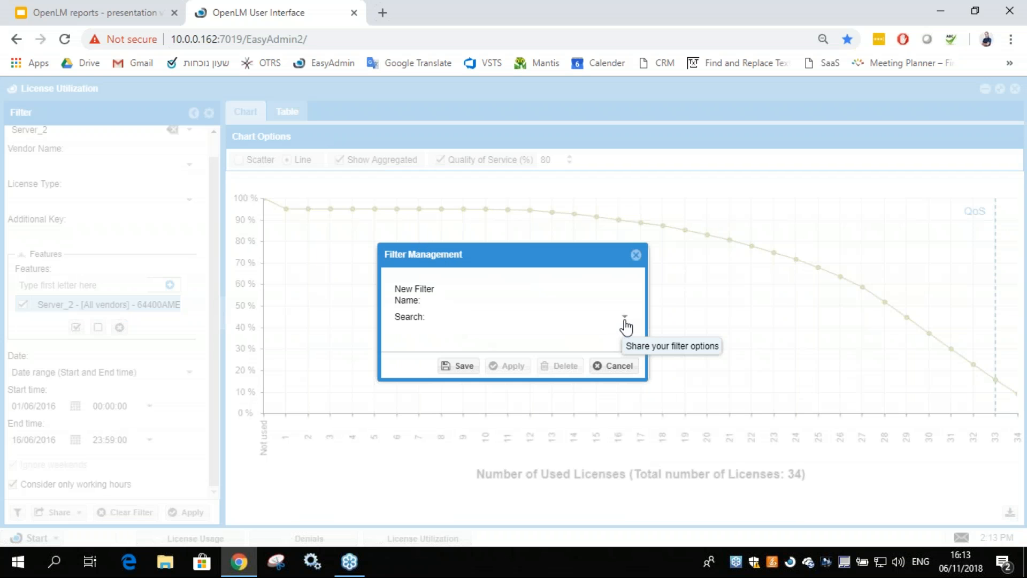
left_click(624, 317)
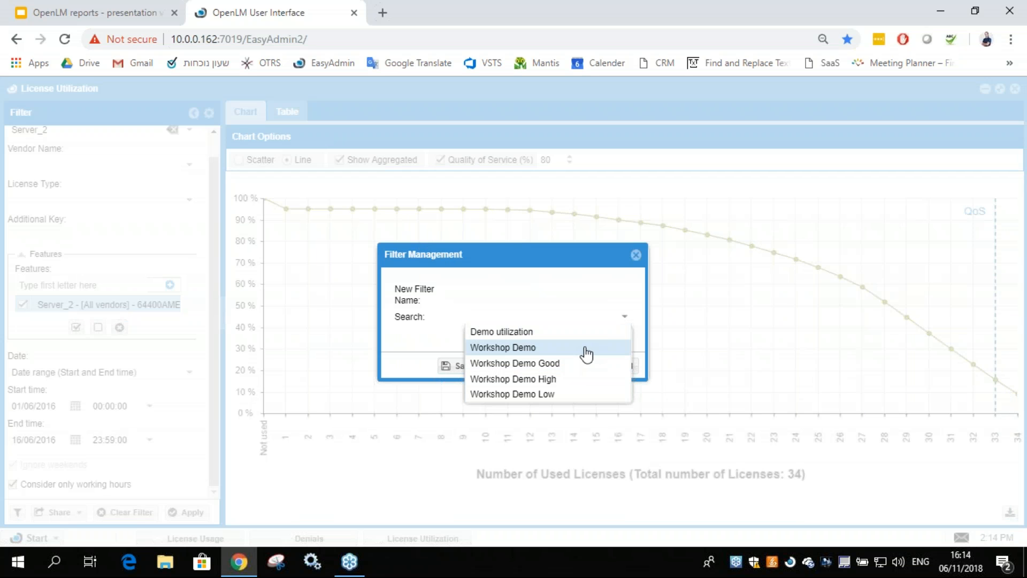
left_click(638, 259)
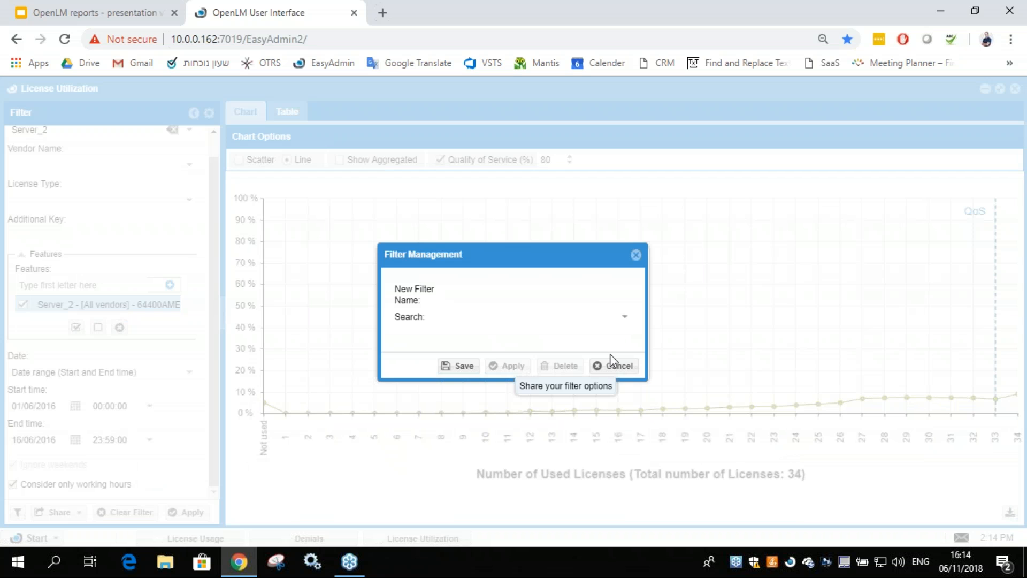
- Load the saved filter Workshop Demo Low in the License Utilization report, apply it and inspect points on the non-aggregated curve
left_click(624, 316)
left_click(556, 394)
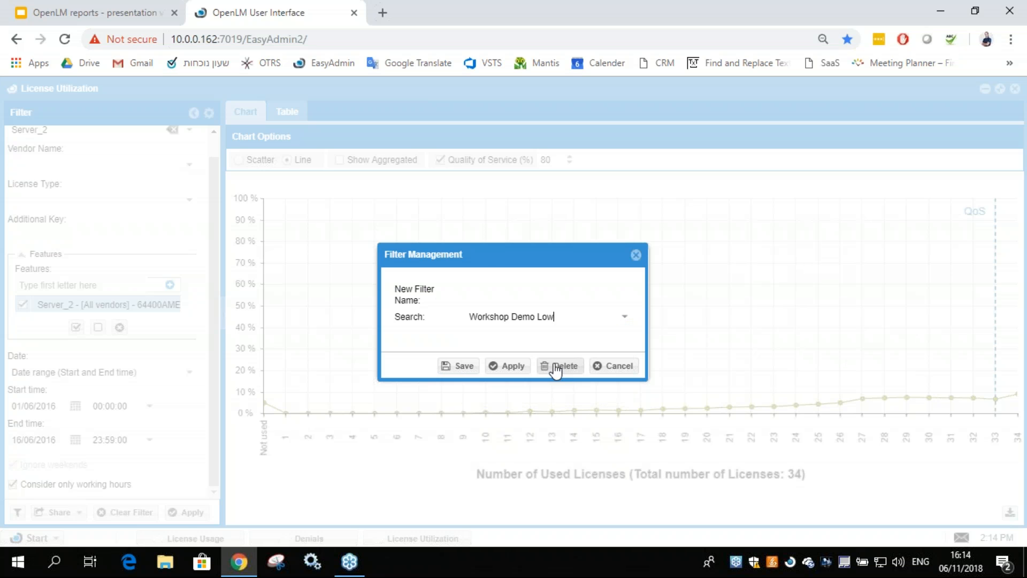
left_click(505, 367)
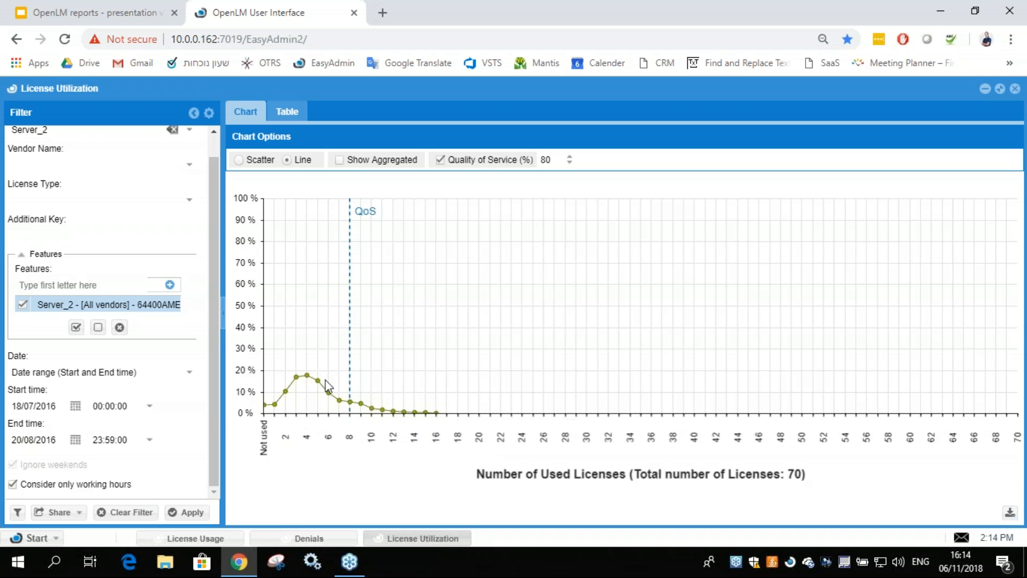
mouse_move(309, 376)
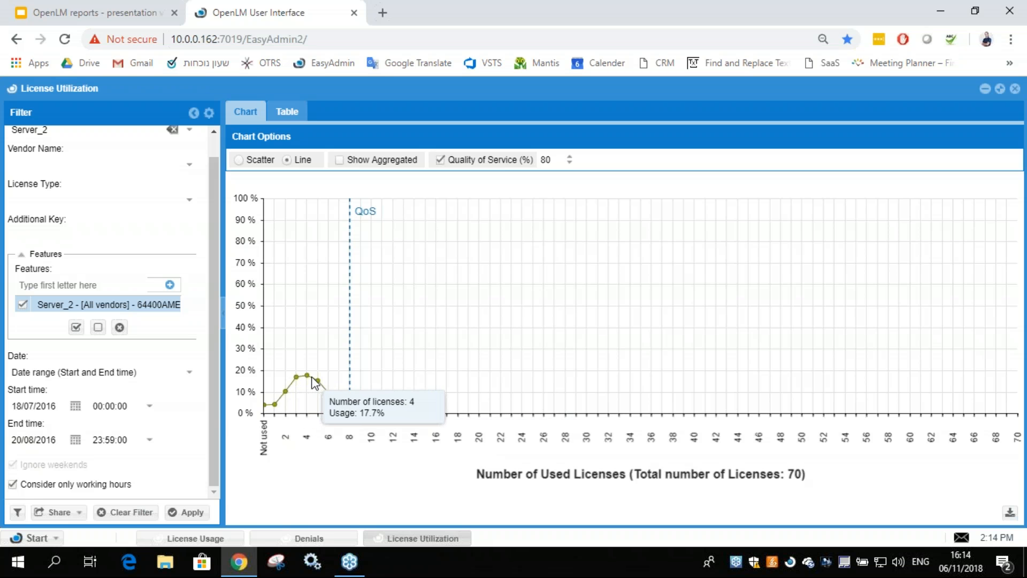
mouse_move(273, 406)
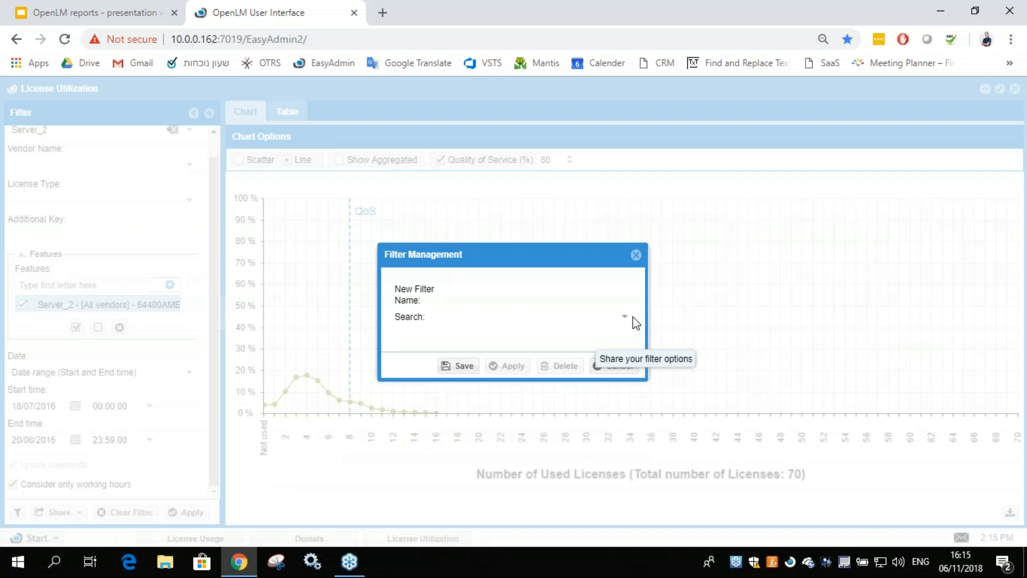
- Load and apply the saved filter Workshop Demo High in the License Utilization report and turn on Show Aggregated
left_click(626, 316)
left_click(556, 378)
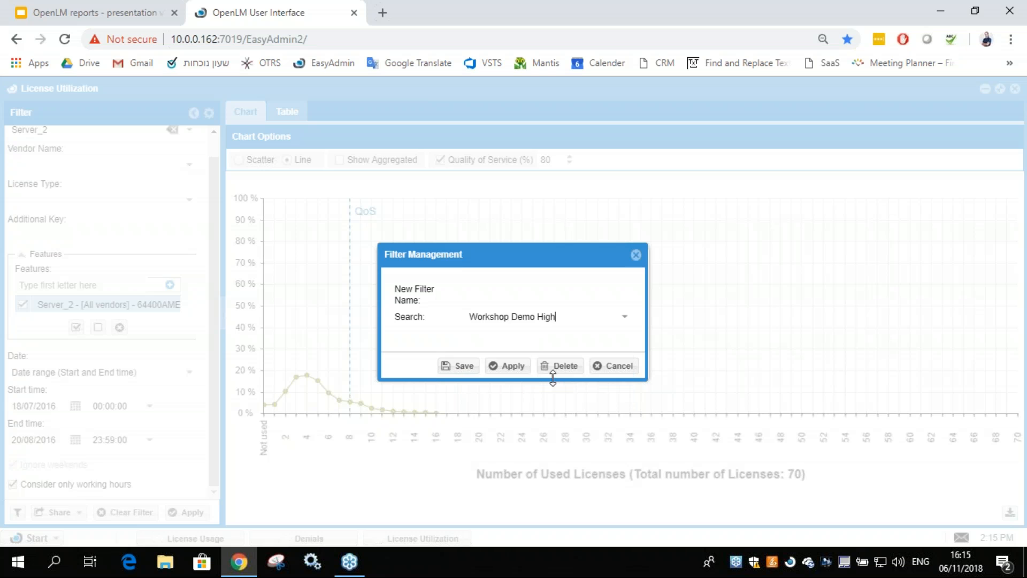
left_click(509, 368)
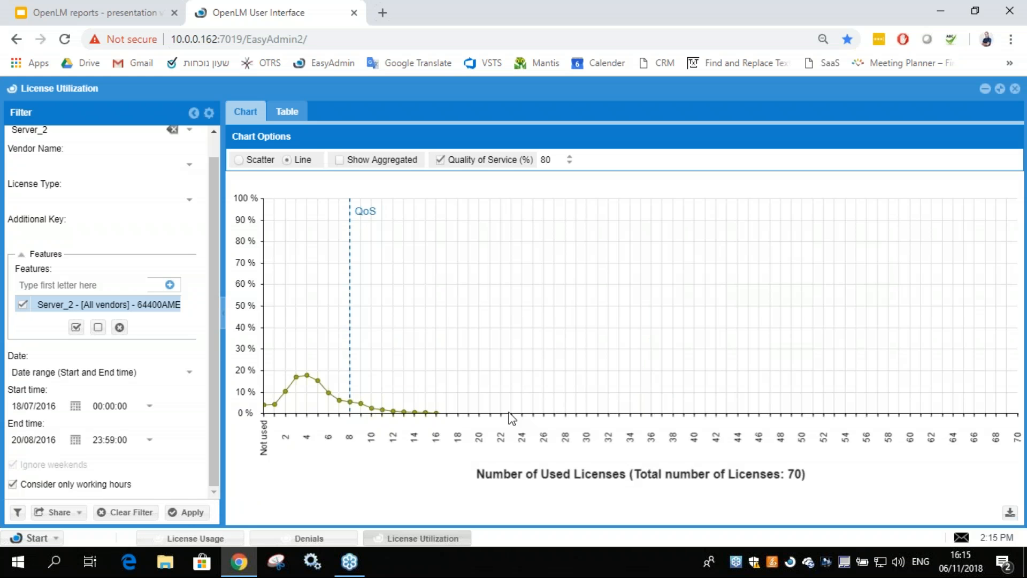
left_click(192, 511)
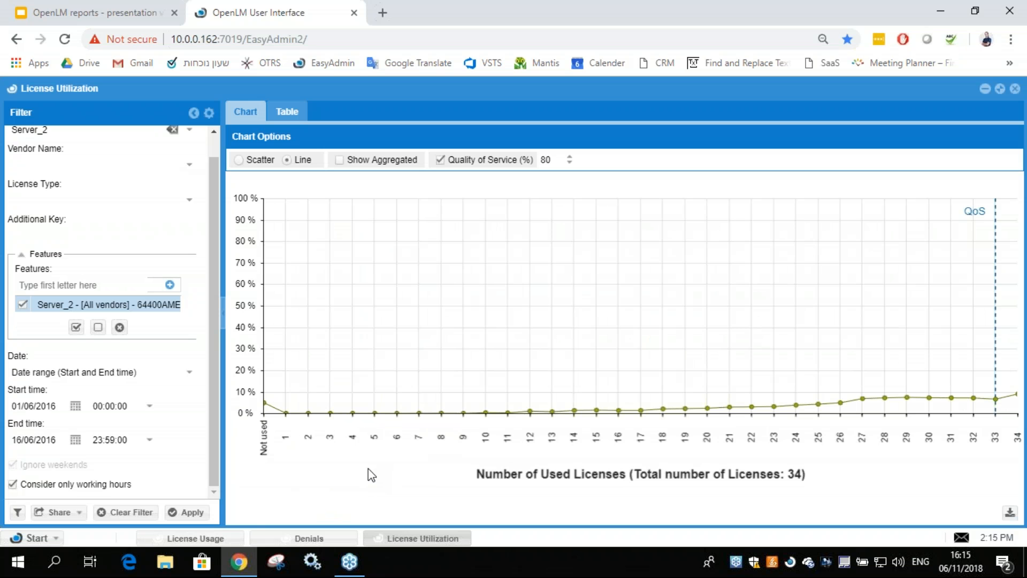
left_click(338, 160)
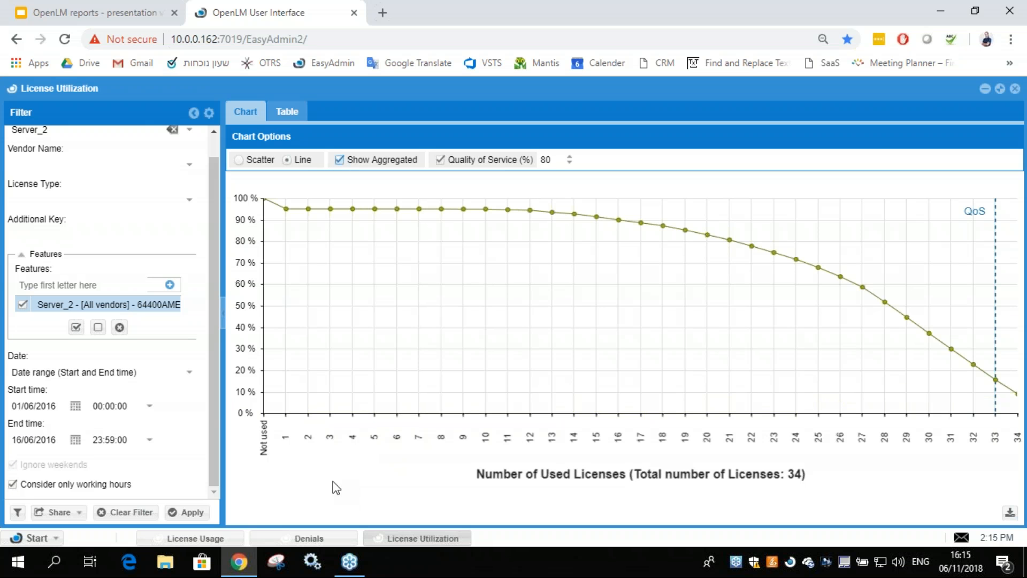
- Load the saved filter Workshop Demo in the License Usage report and apply it
left_click(216, 538)
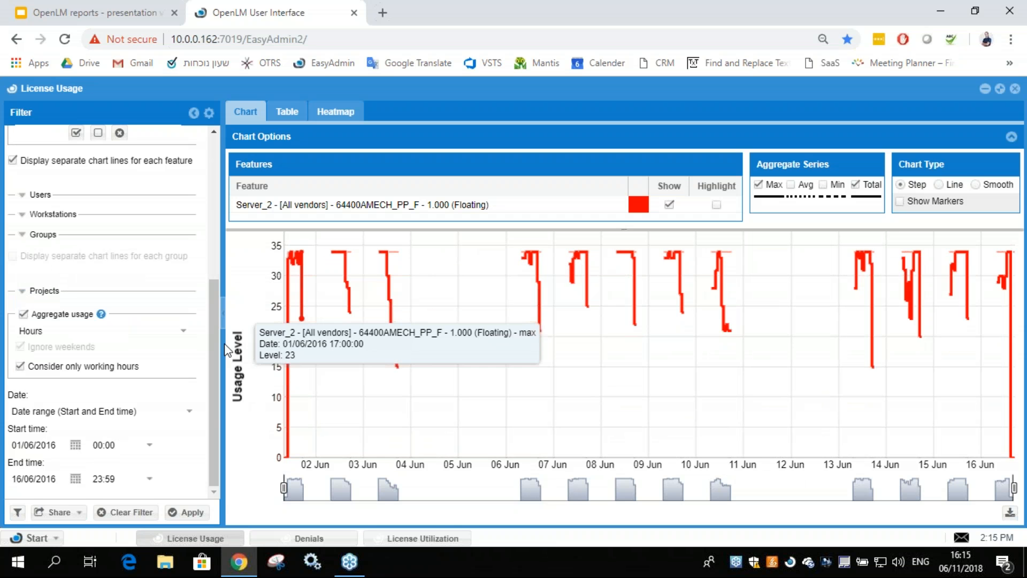
left_click_drag(214, 325, 211, 383)
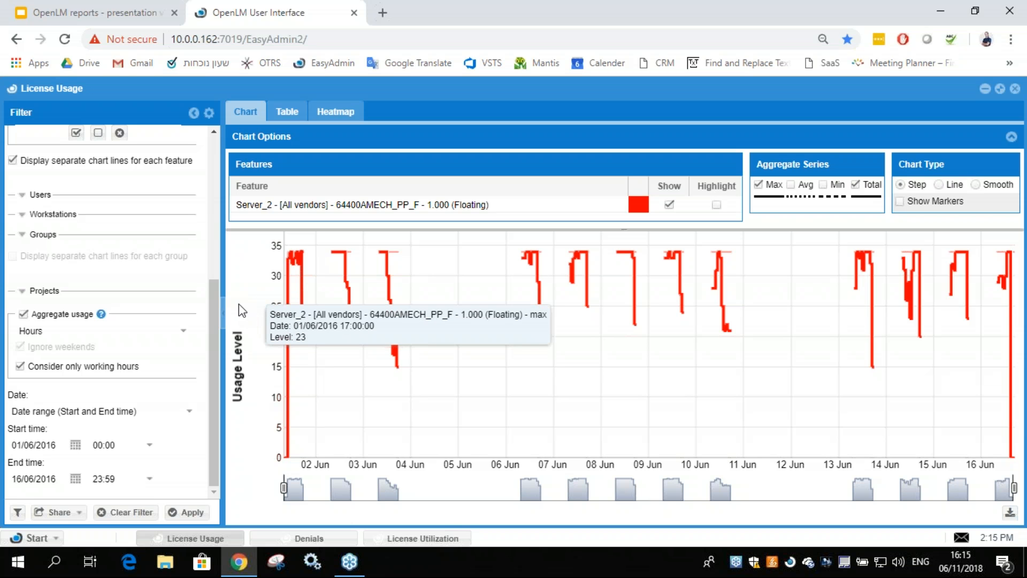
left_click(17, 512)
left_click(624, 316)
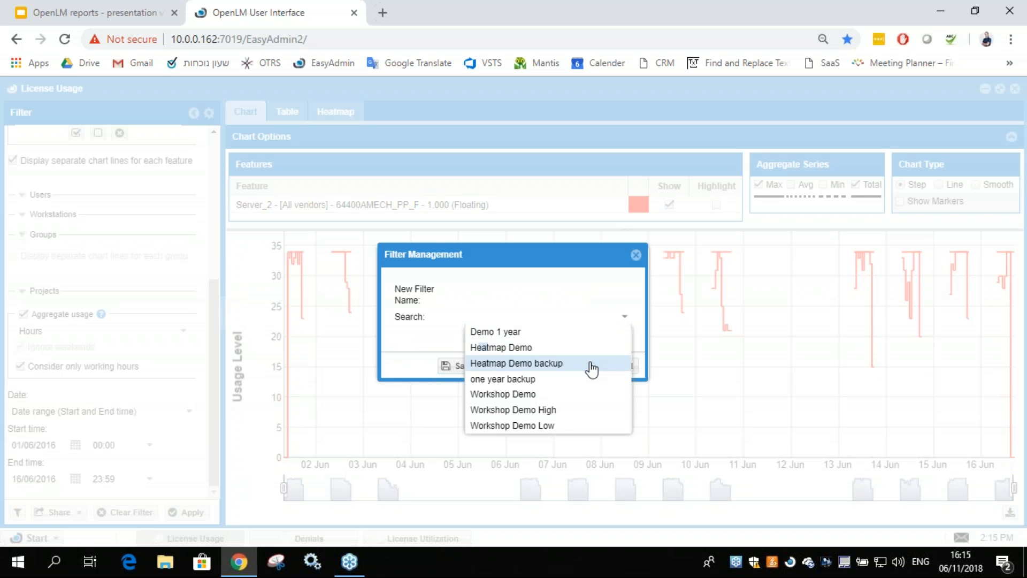
left_click(527, 394)
left_click(498, 368)
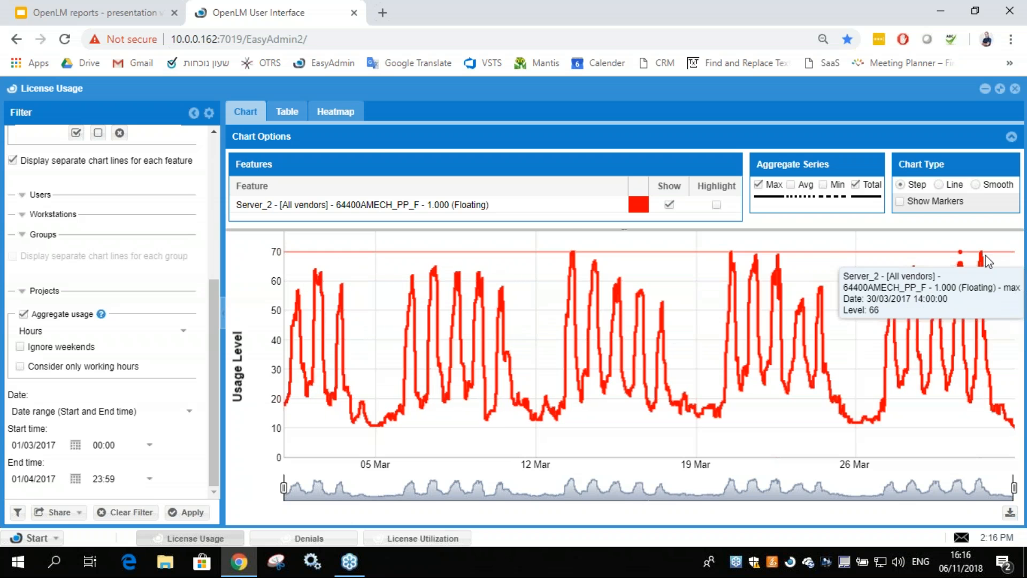
- Display the License Usage heatmap and examine the feature's hourly usage from 1 March to 1 April 2017
left_click(335, 112)
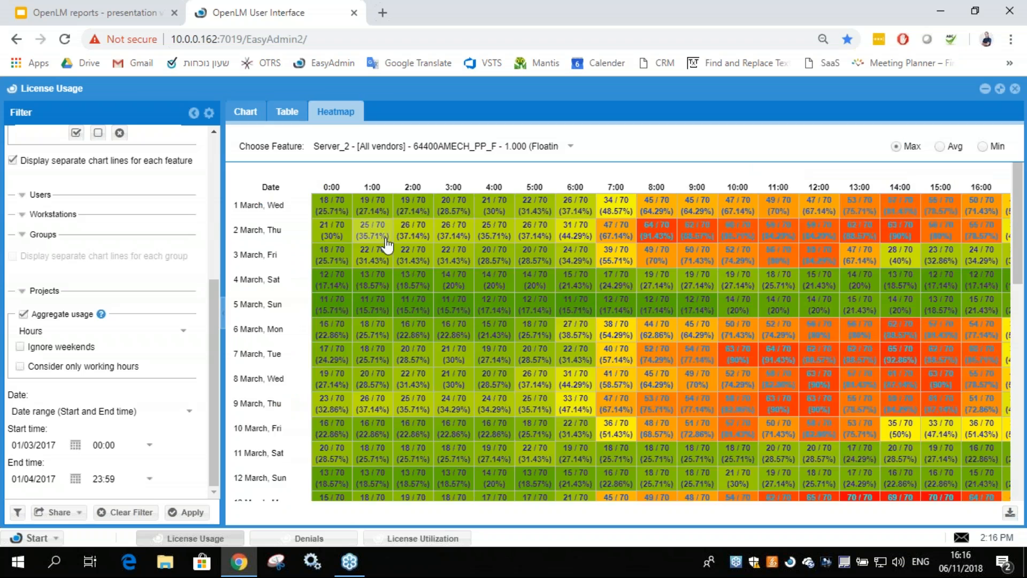
scroll(695, 321, "down", 10)
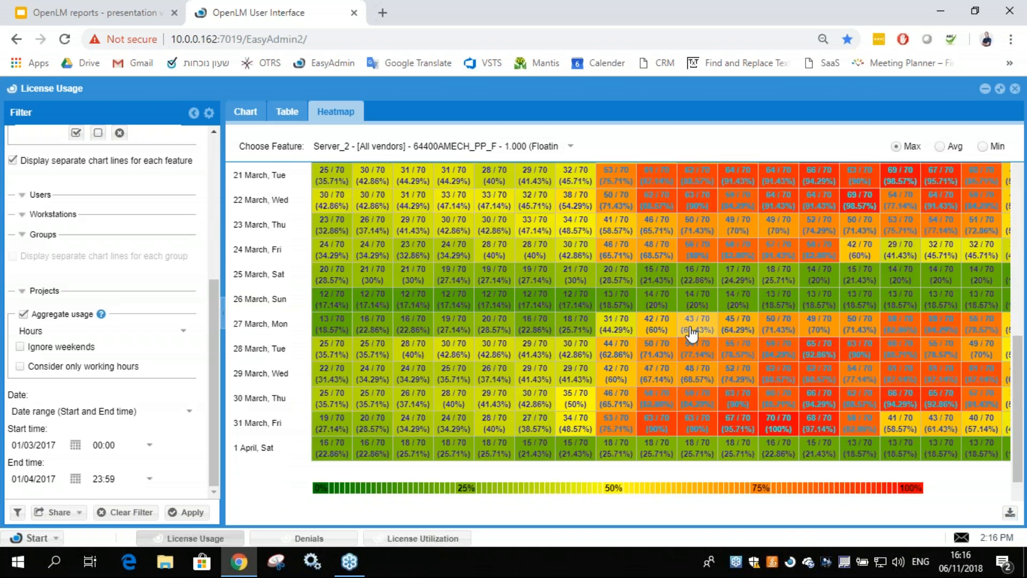
scroll(693, 326, "up", 8)
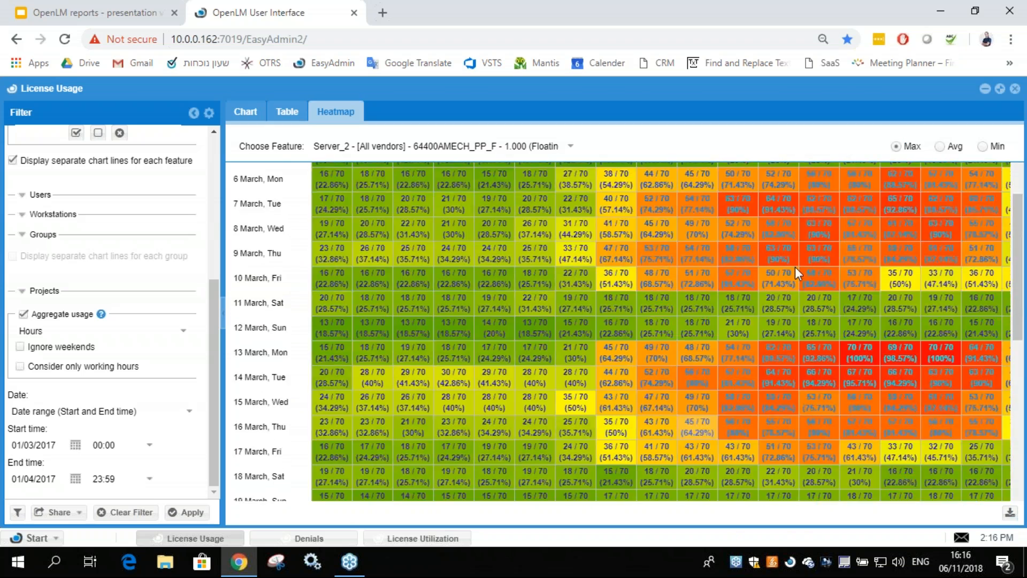
- Return License Usage to the chart view, limit it to working hours only and apply the filter
scroll(779, 348, "up", 3)
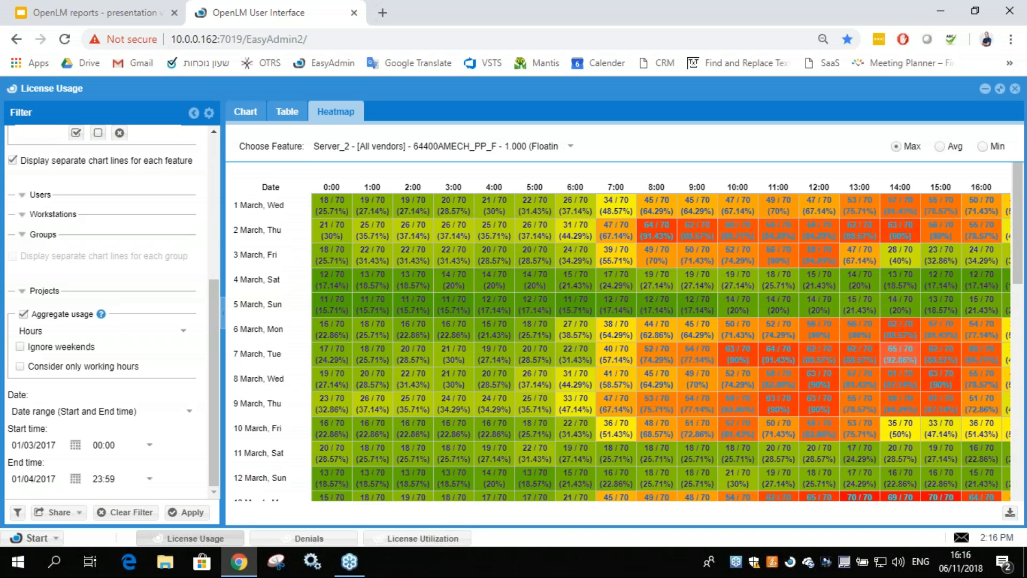
left_click(245, 112)
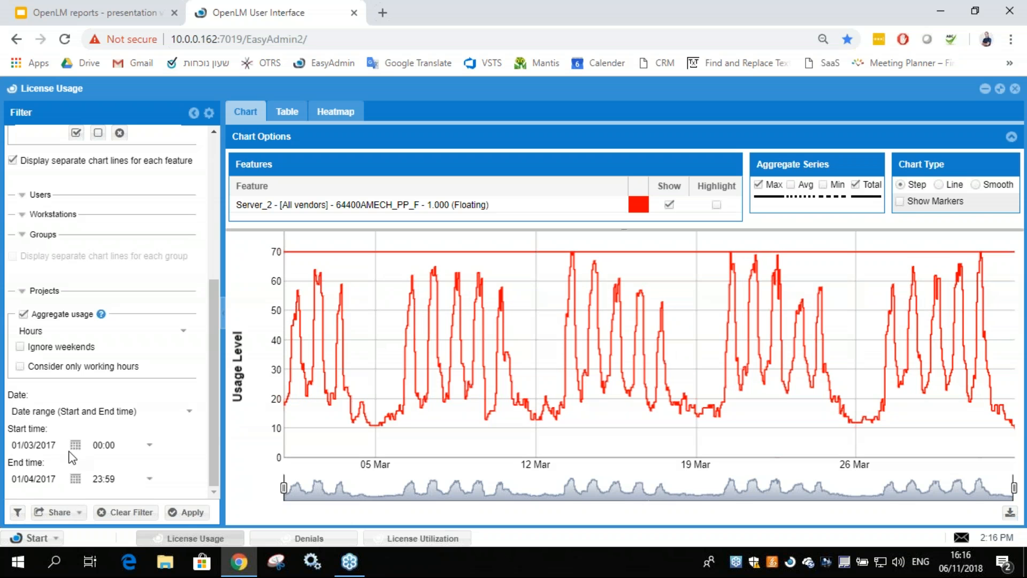
left_click(20, 366)
left_click(188, 511)
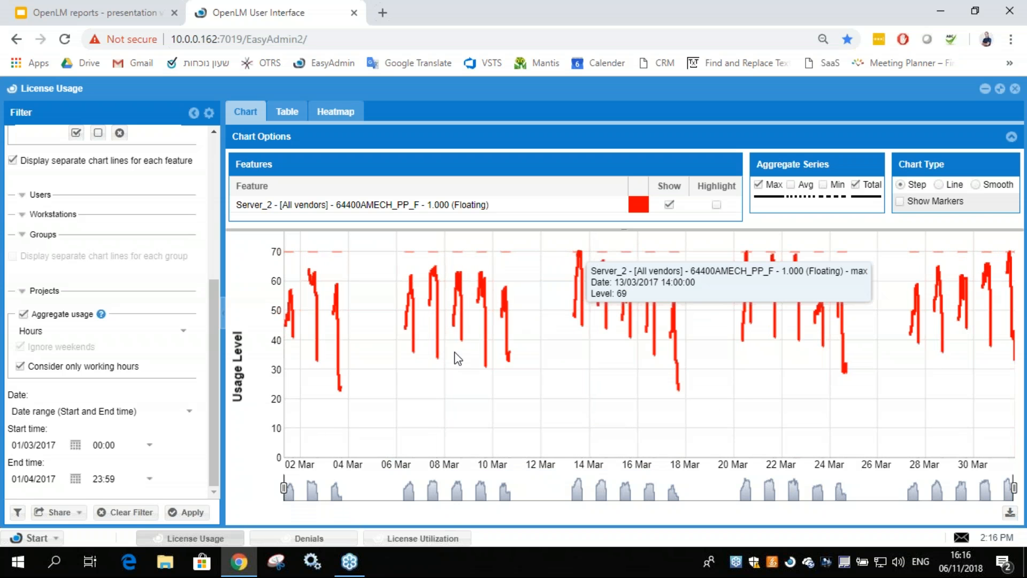
- Load the saved filter covering March 2017 in the Denials report, apply it and inspect the denial columns
left_click(314, 538)
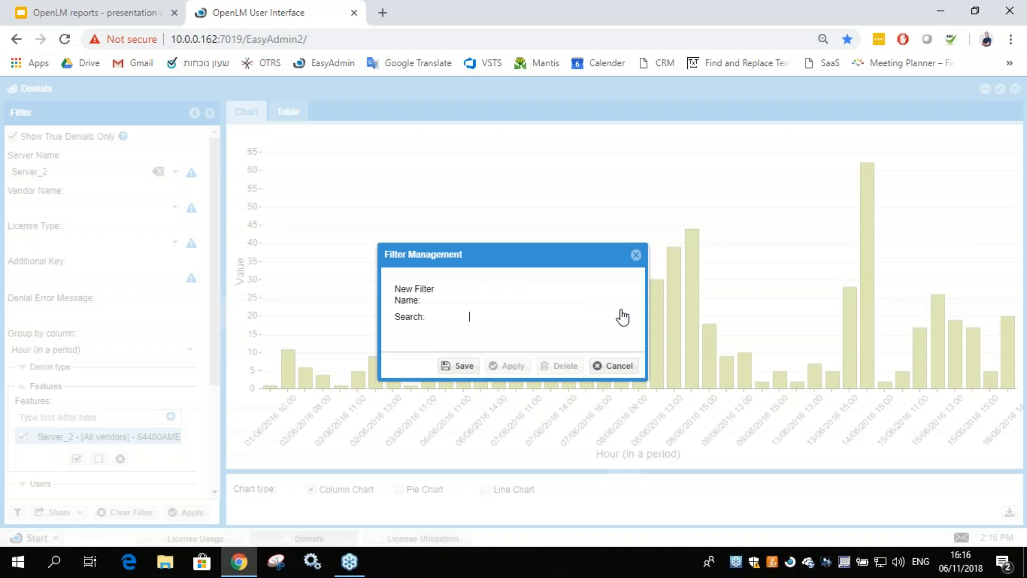
left_click(622, 318)
left_click(562, 349)
left_click(508, 366)
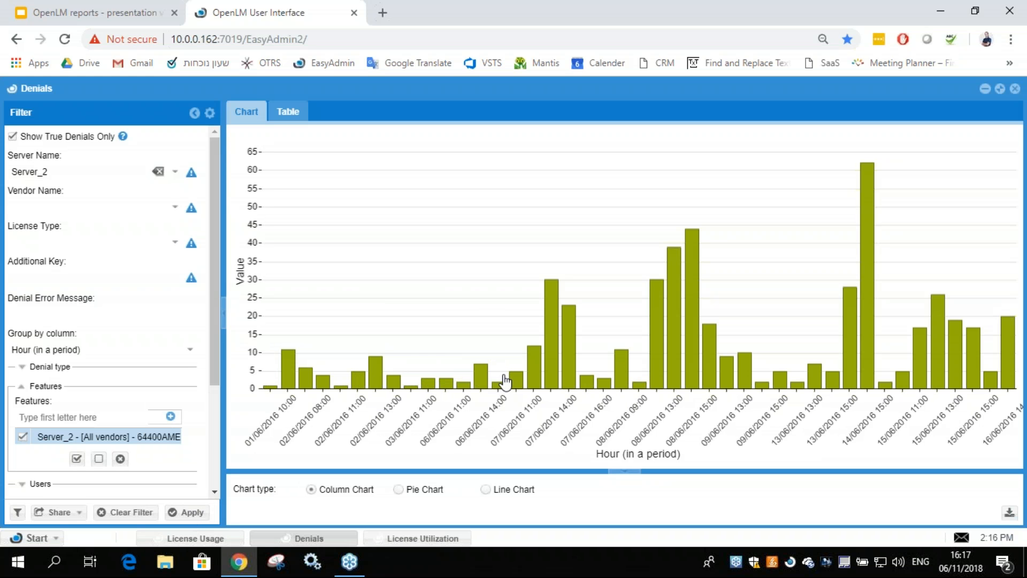
left_click(186, 512)
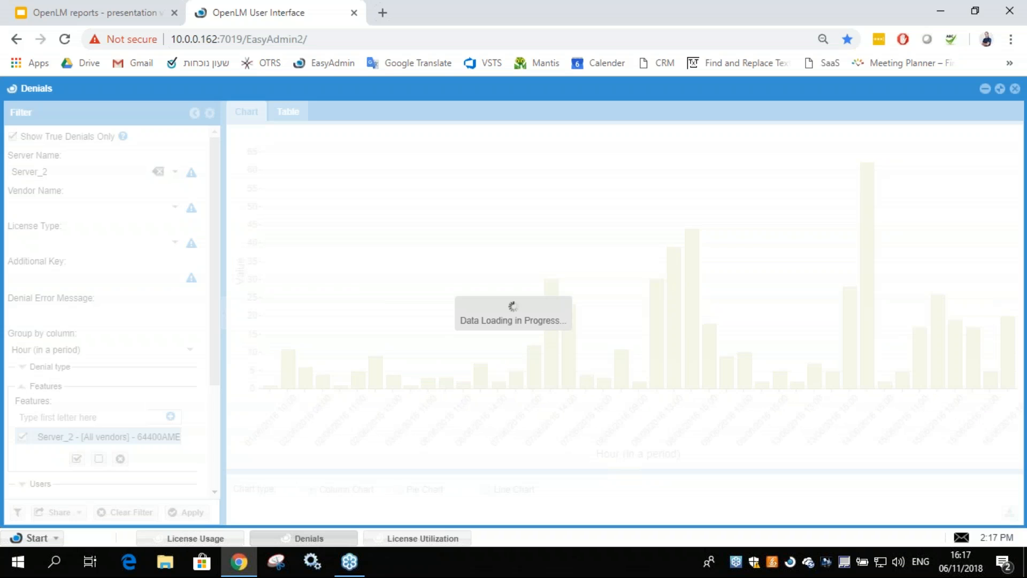
mouse_move(439, 366)
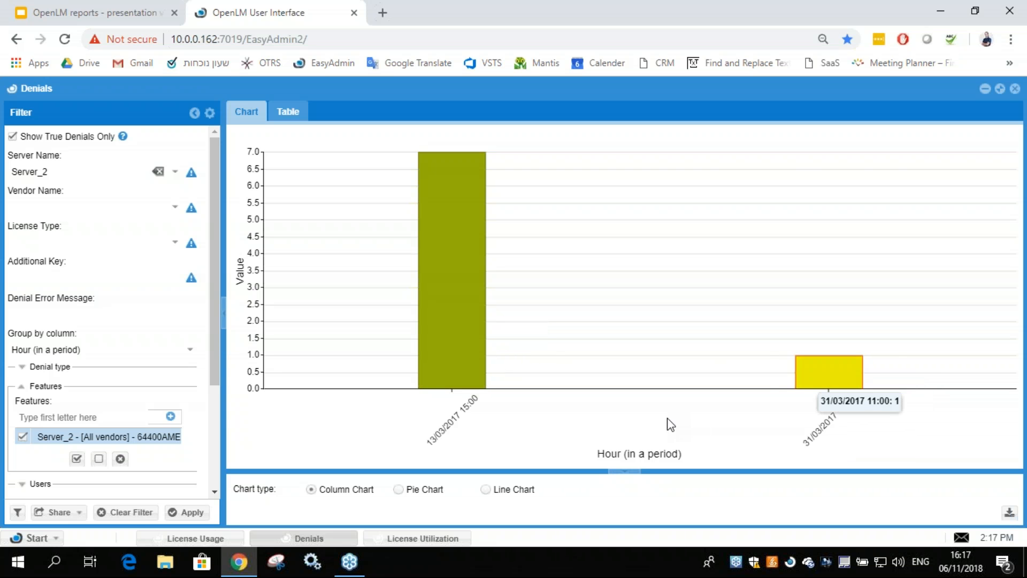
- Compare the March 2017 License Usage peaks against the Denials chart
left_click(216, 530)
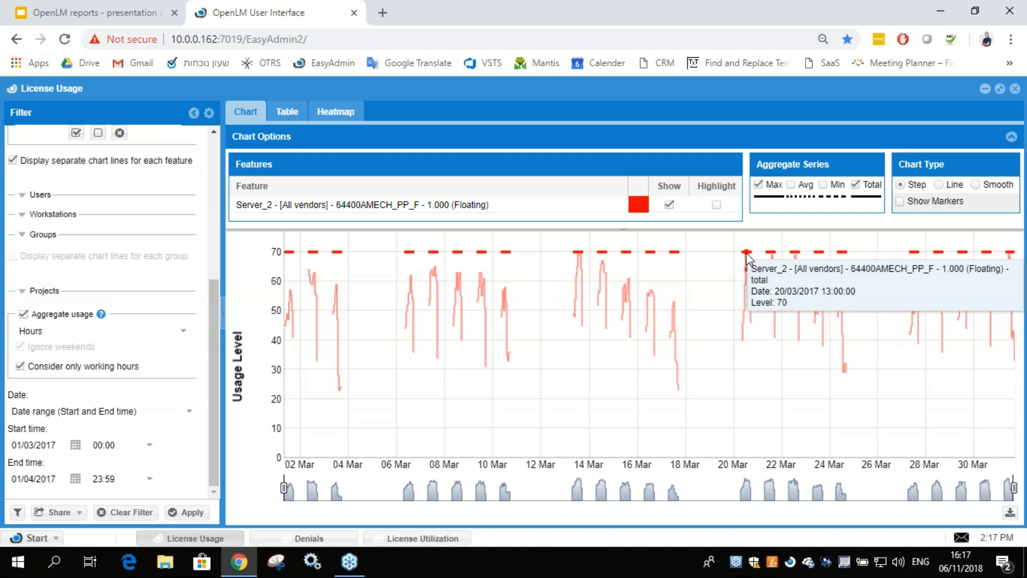
left_click(331, 539)
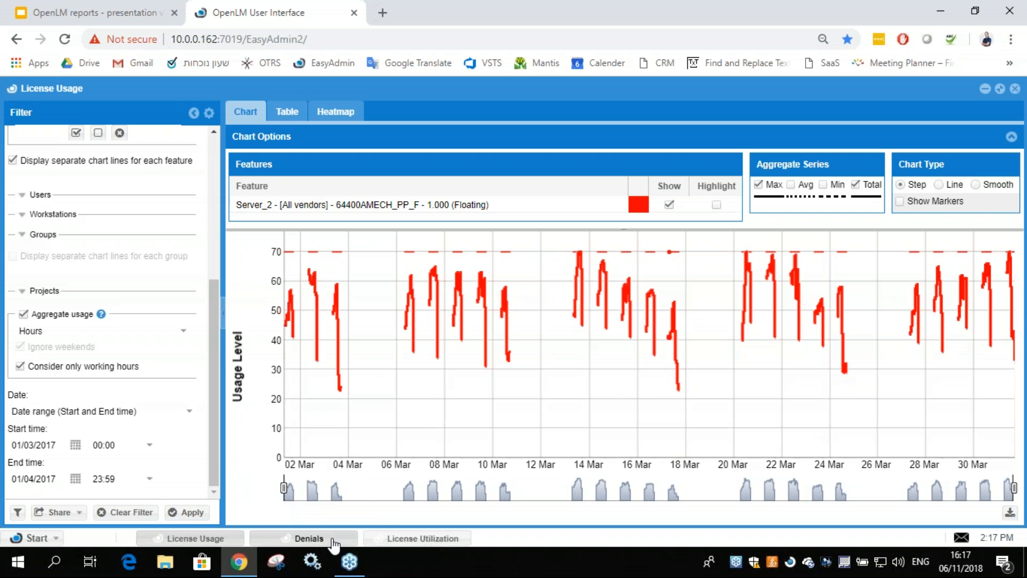
left_click(229, 539)
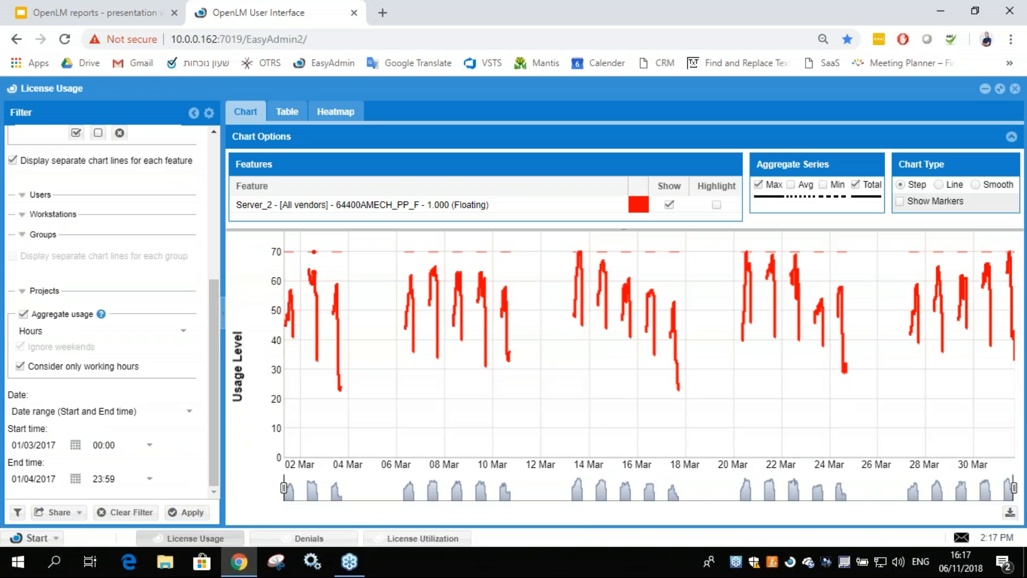
left_click(300, 539)
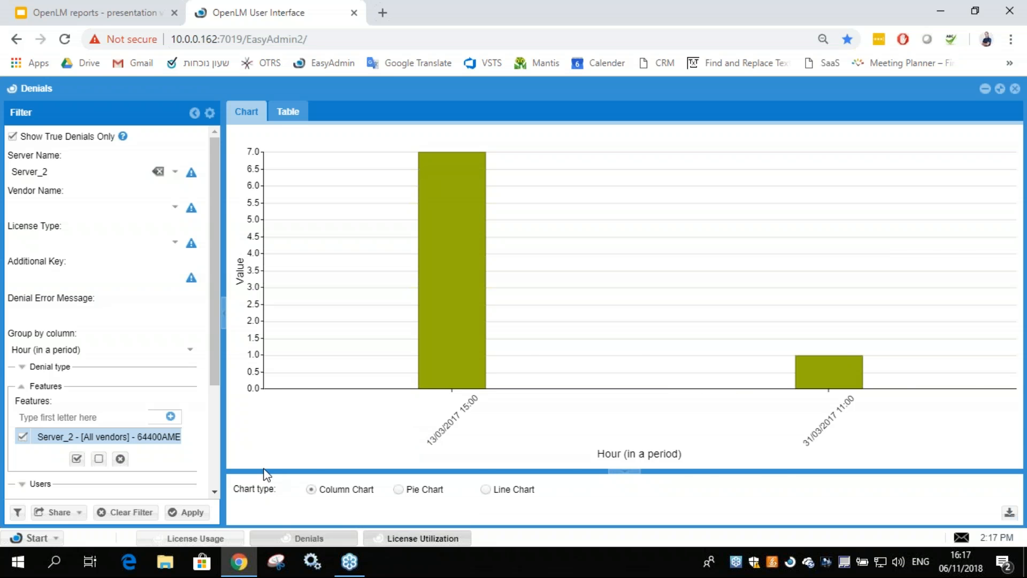
- Load the saved filter Workshop Demo Good in the License Utilization report, apply it and examine the curve
left_click(17, 512)
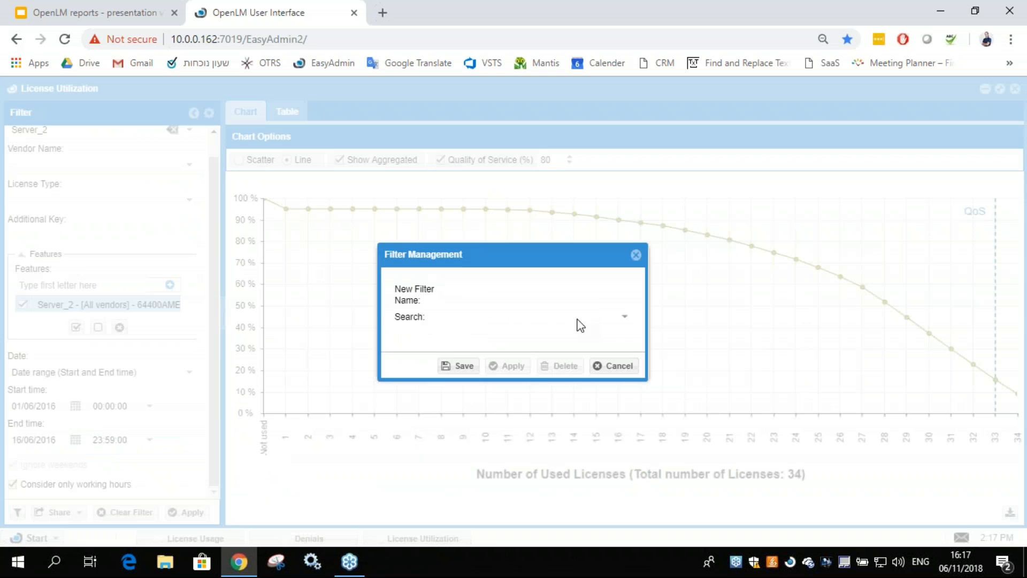
left_click(625, 318)
left_click(506, 362)
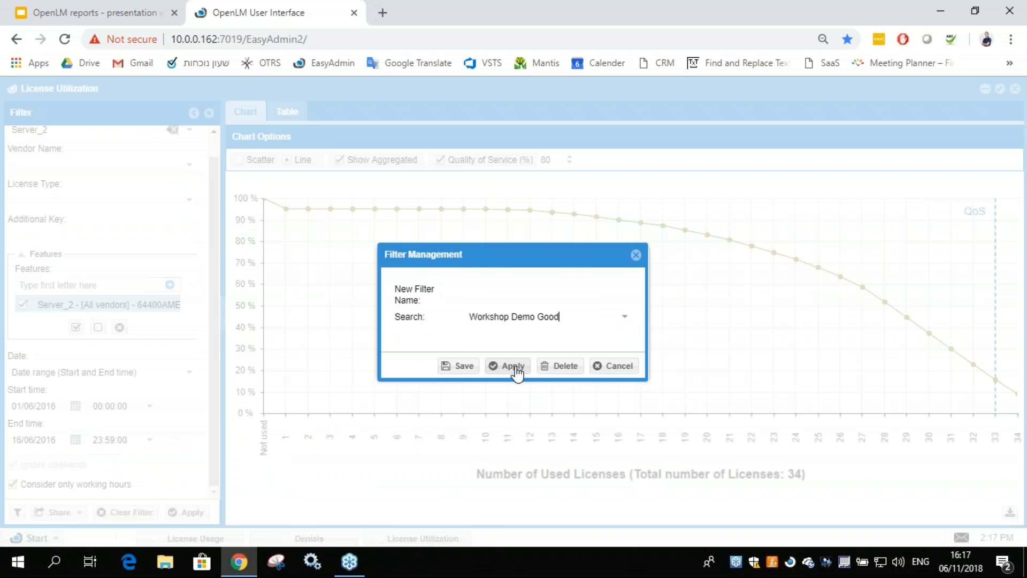
left_click(508, 366)
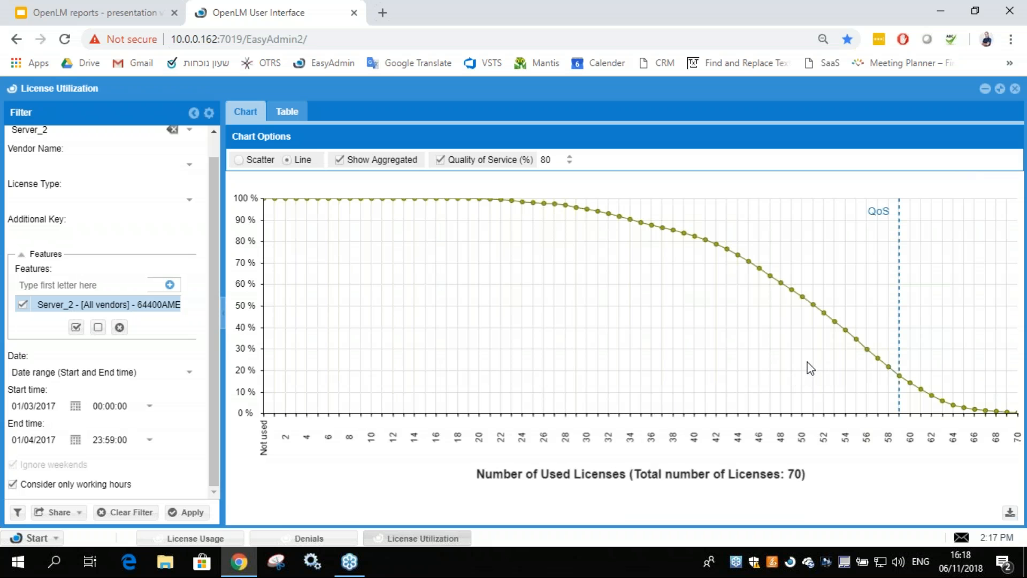
mouse_move(718, 249)
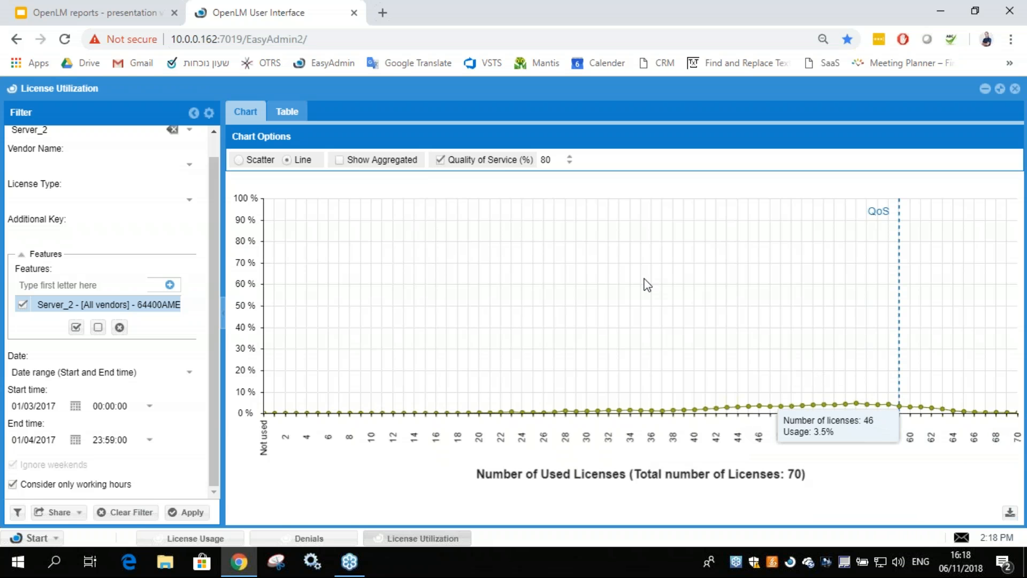
- Turn on Show Aggregated in the License Utilization chart and set the Quality of Service to 95 %
left_click(339, 159)
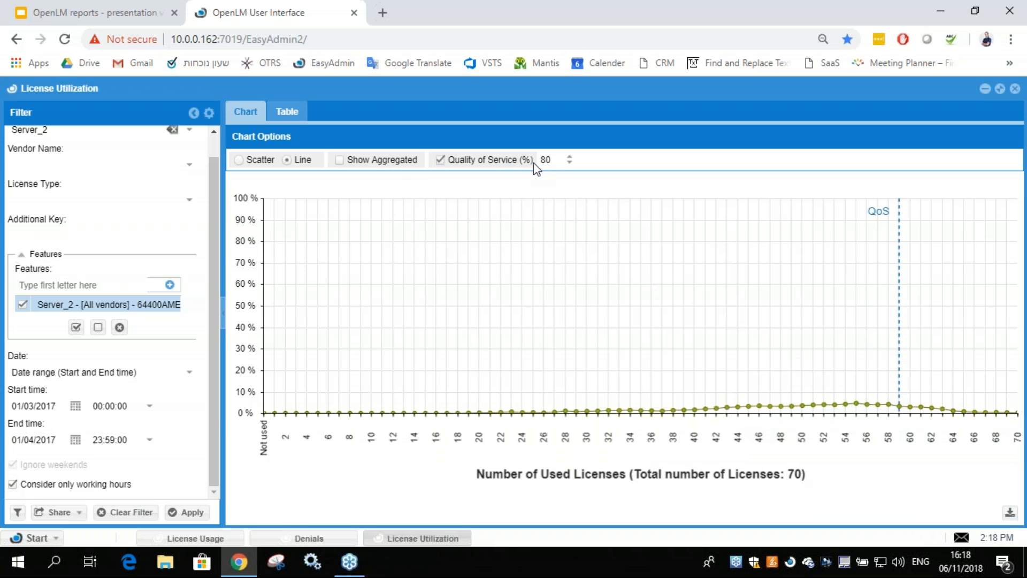
left_click_drag(551, 158, 539, 158)
type("95")
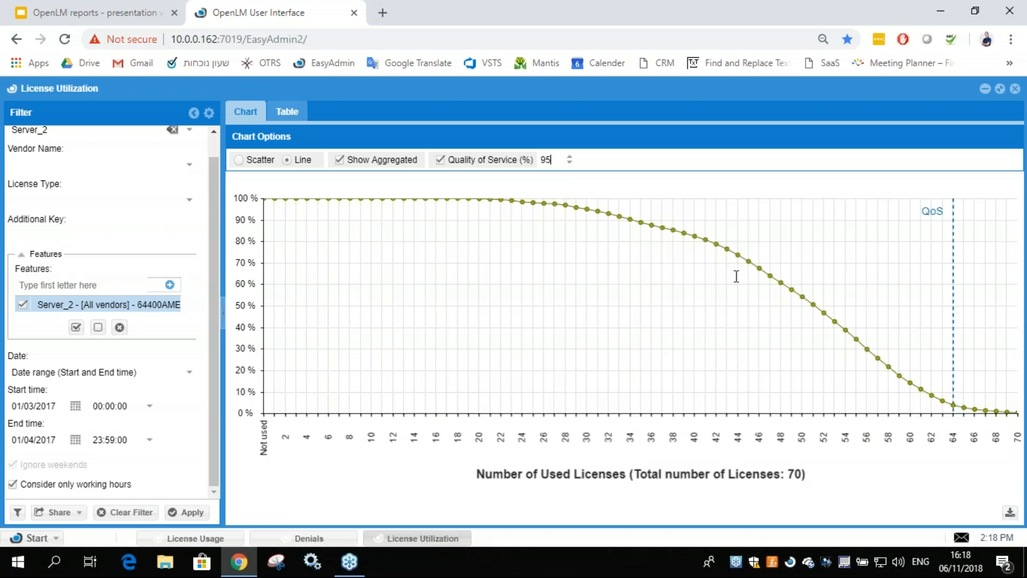
mouse_move(955, 409)
left_click_drag(544, 163, 547, 162)
- Compare the aggregated License Utilization curve with the License Usage and Denials charts for the same period
left_click(197, 537)
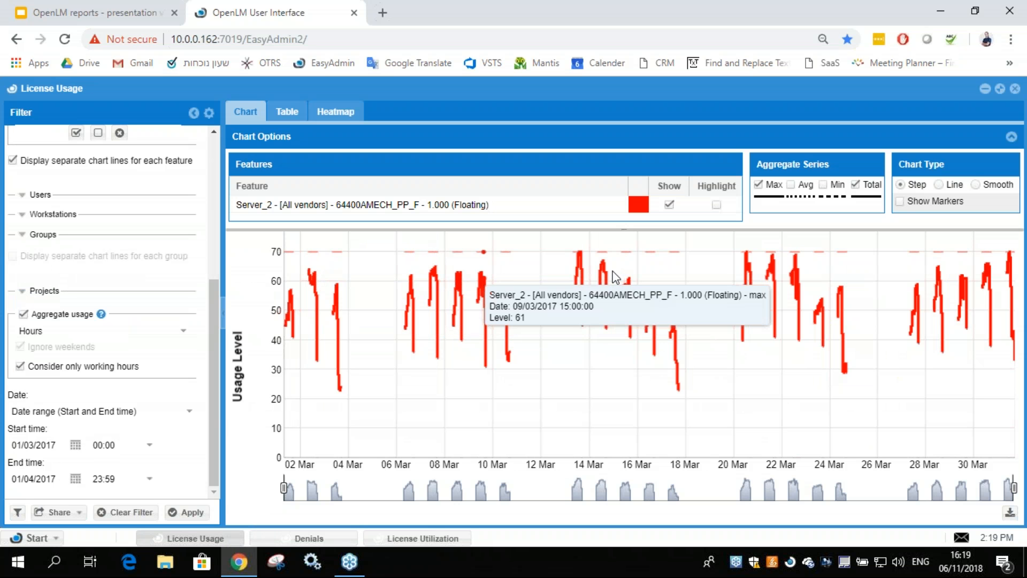
left_click(423, 538)
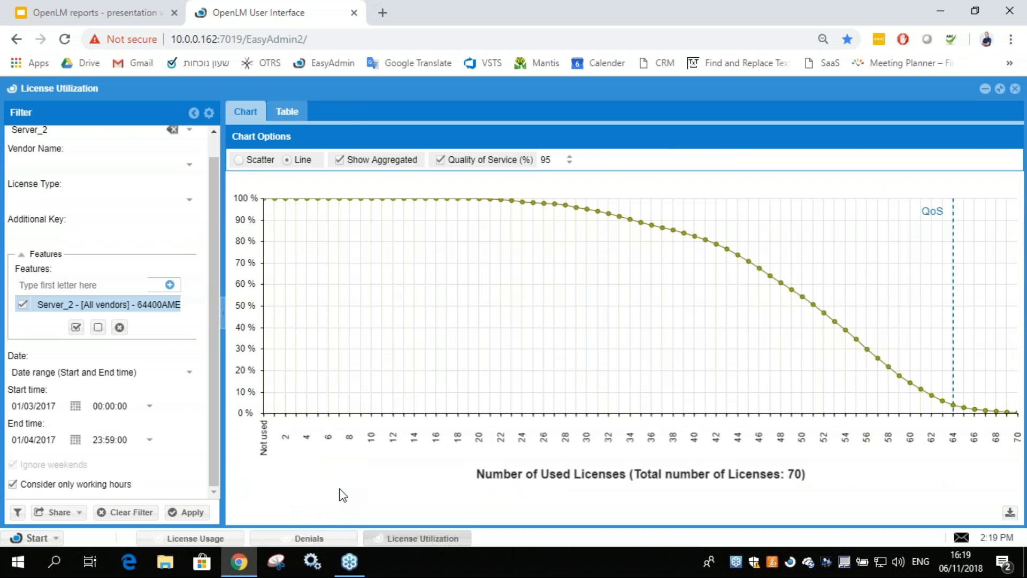
left_click(320, 539)
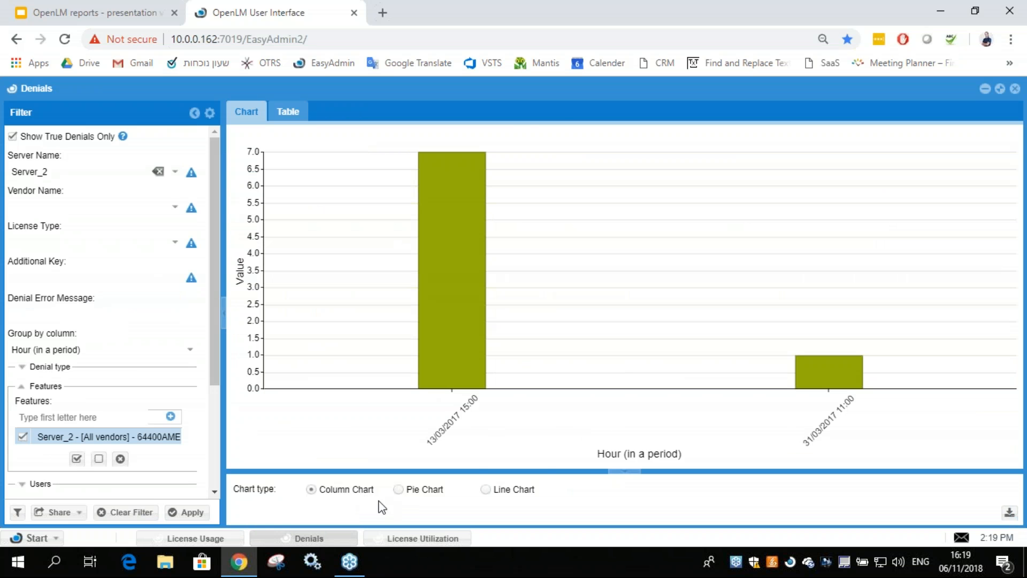
left_click(413, 539)
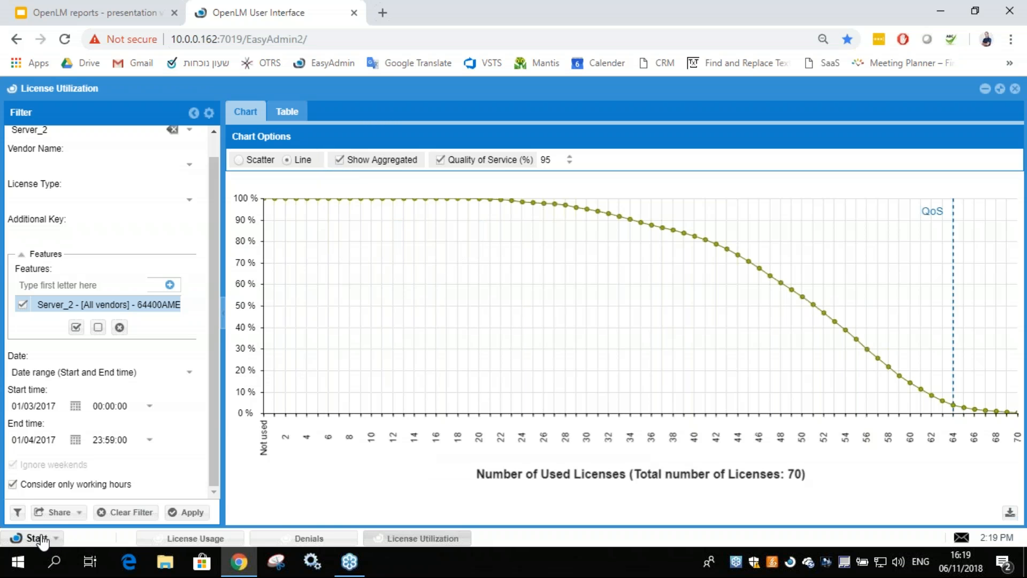
- Load and apply the saved filter Workshop Demo Low in the License Utilization report and turn off Show Aggregated
left_click(17, 512)
left_click(623, 318)
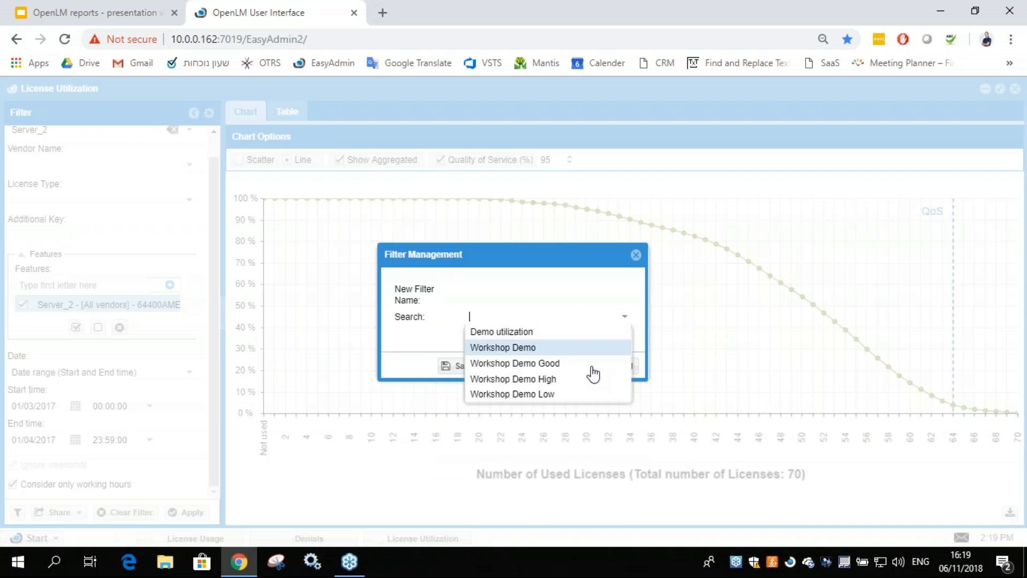
left_click(544, 394)
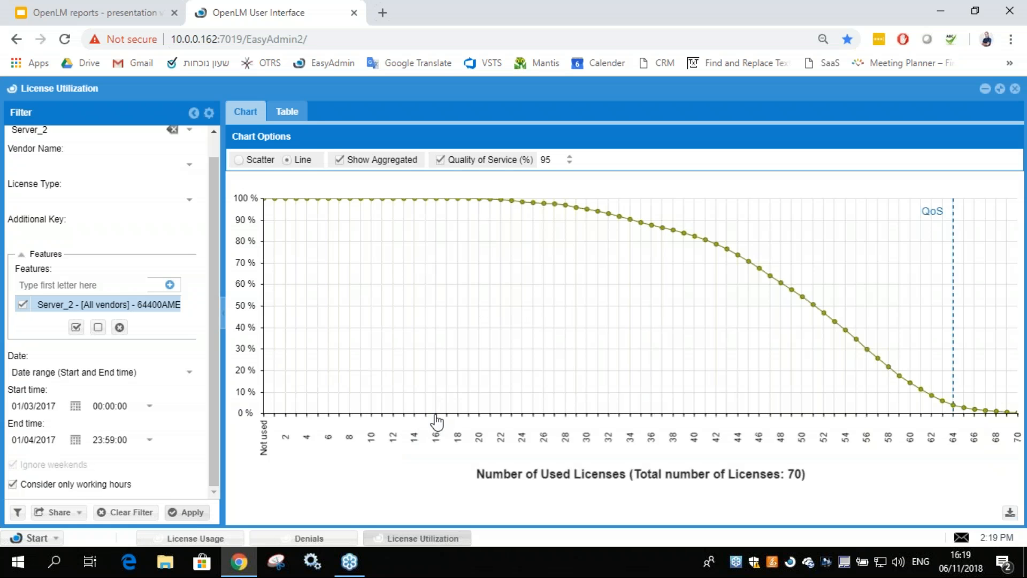
left_click(186, 512)
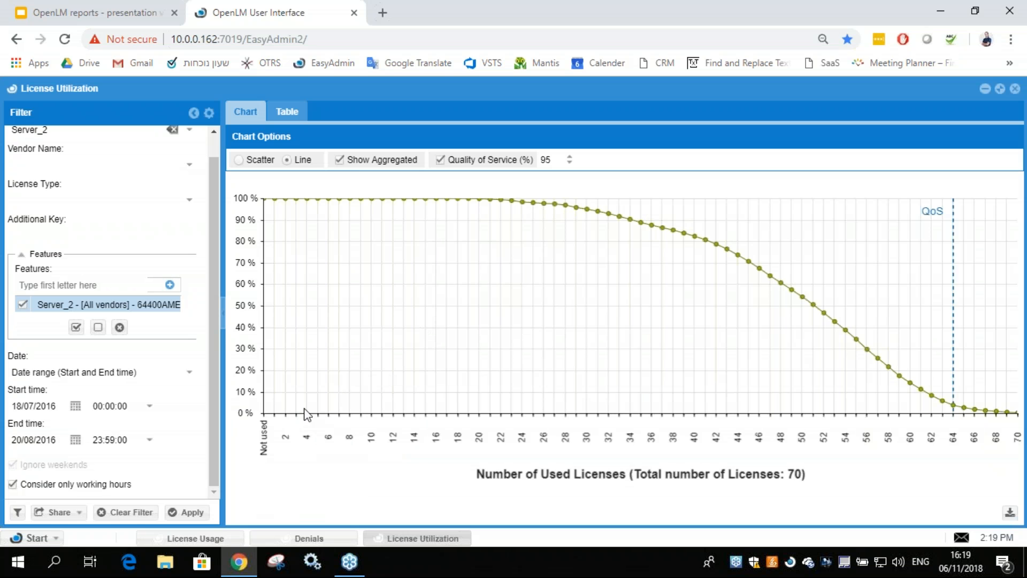
left_click(18, 511)
left_click(624, 316)
left_click(540, 396)
left_click(508, 366)
left_click(188, 513)
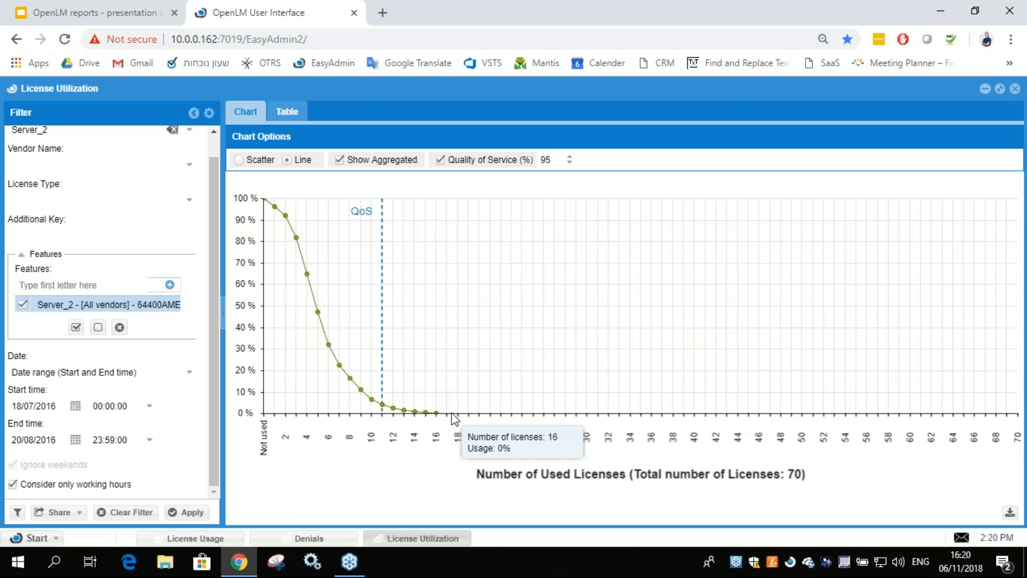
left_click(339, 160)
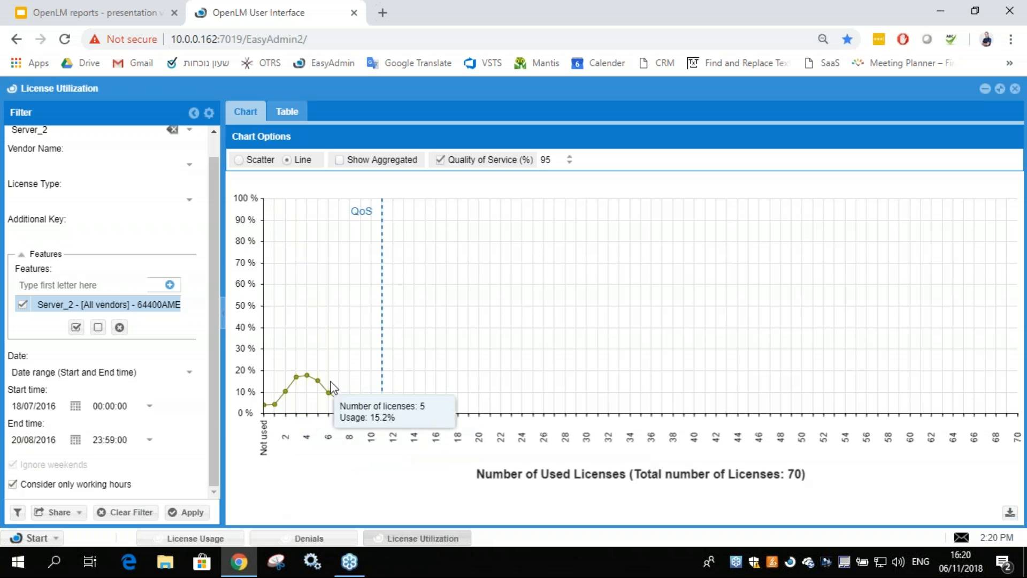
- Load and apply the saved filter Workshop Demo High in the License Utilization report, dismissing the Quality of Service notice
left_click(17, 512)
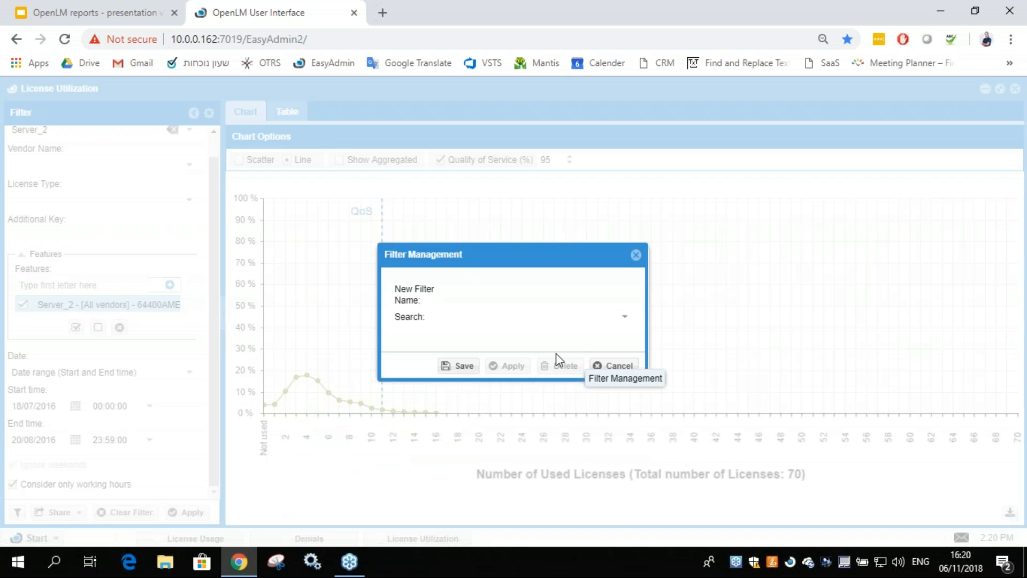
left_click(625, 317)
left_click(562, 378)
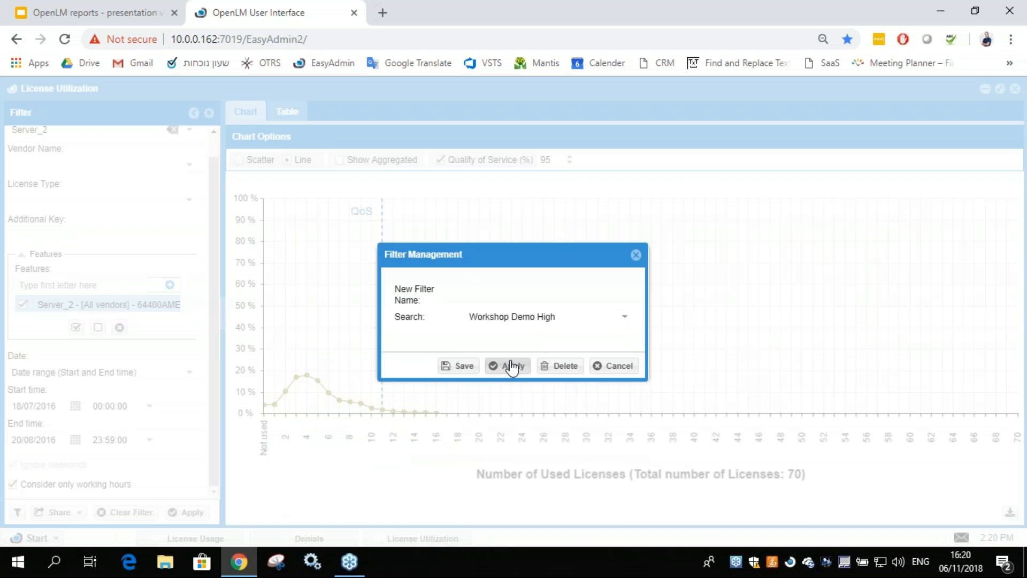
left_click(512, 365)
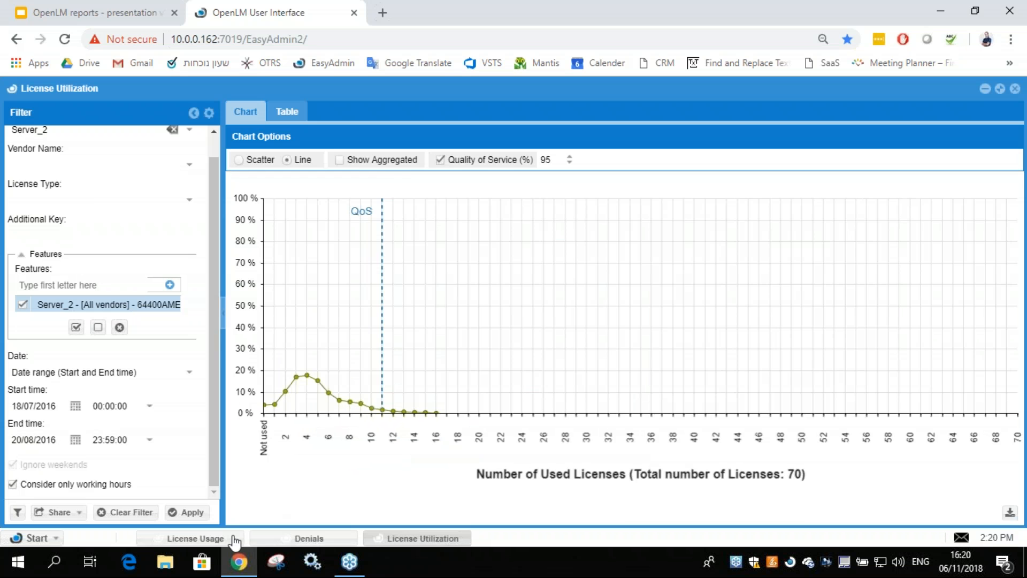
left_click(182, 513)
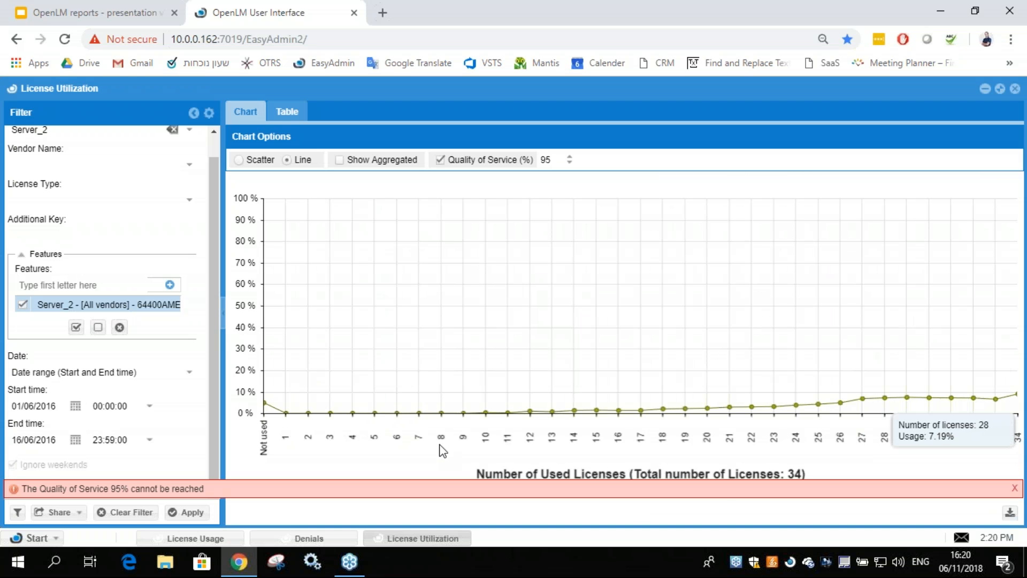
left_click(1012, 488)
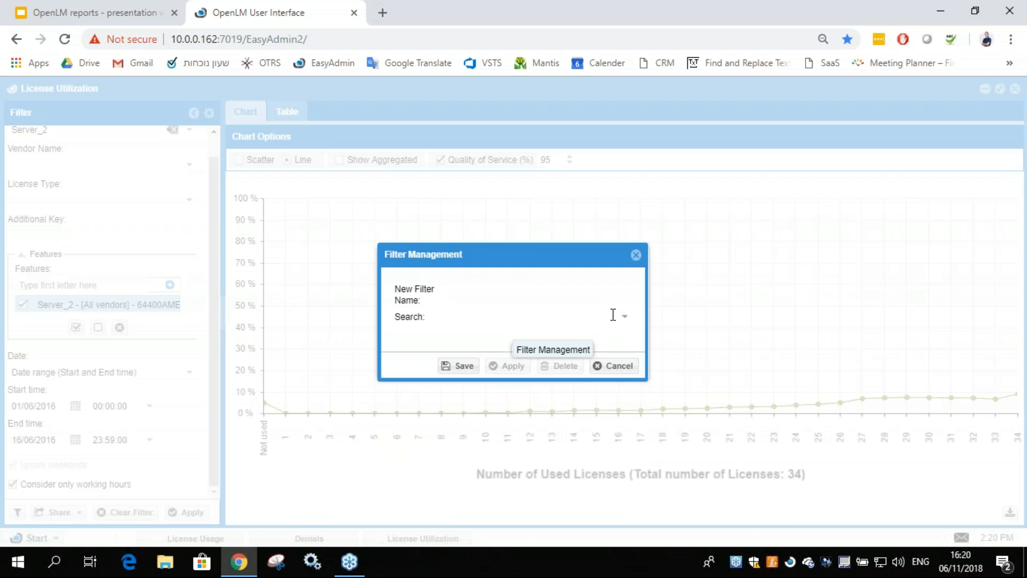
- Load and apply the saved filter Workshop Demo Good in License Utilization, and compare its non-aggregated curve with the License Usage chart
left_click(623, 317)
left_click(545, 365)
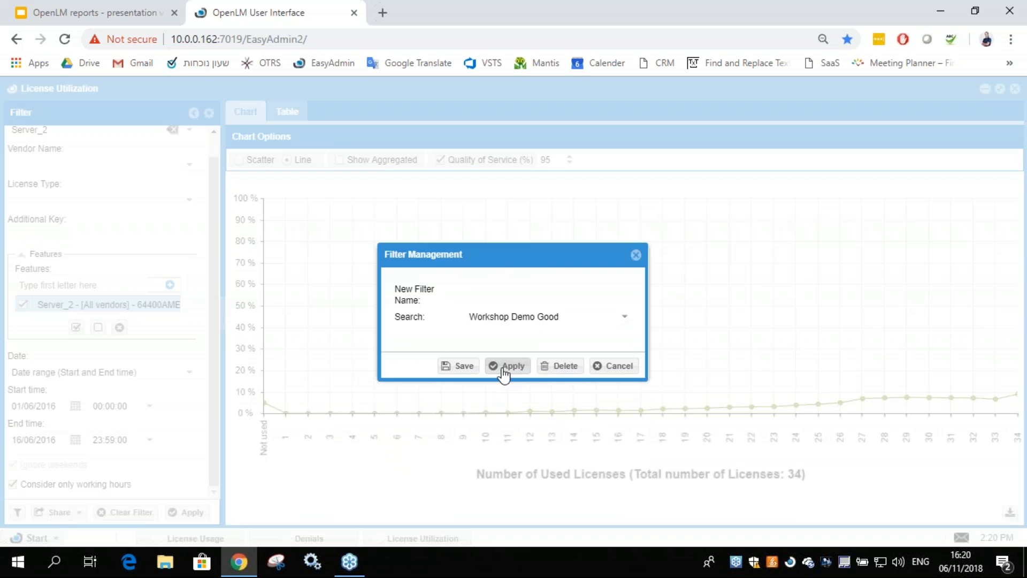
left_click(508, 365)
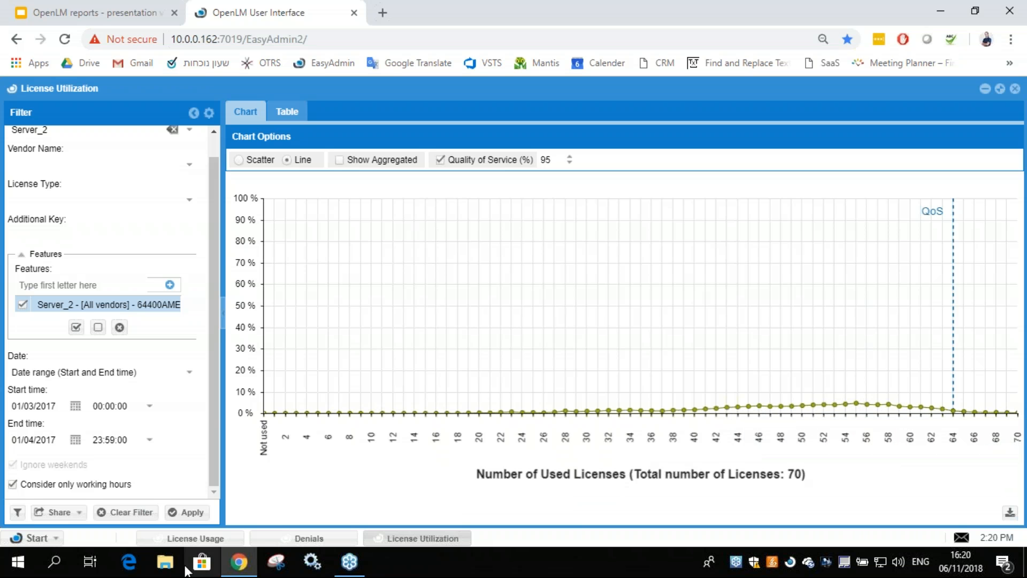
left_click(203, 541)
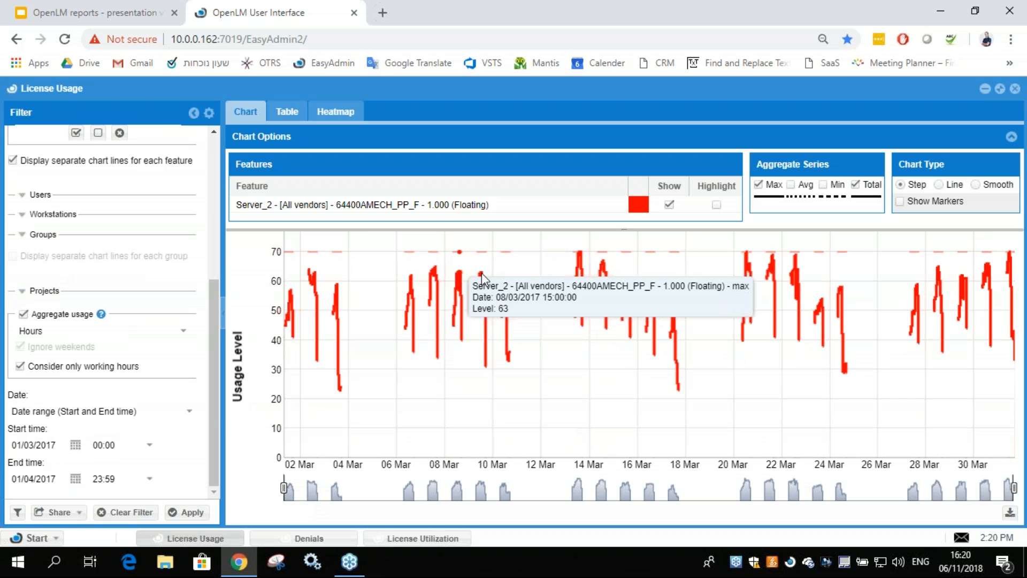
left_click(402, 537)
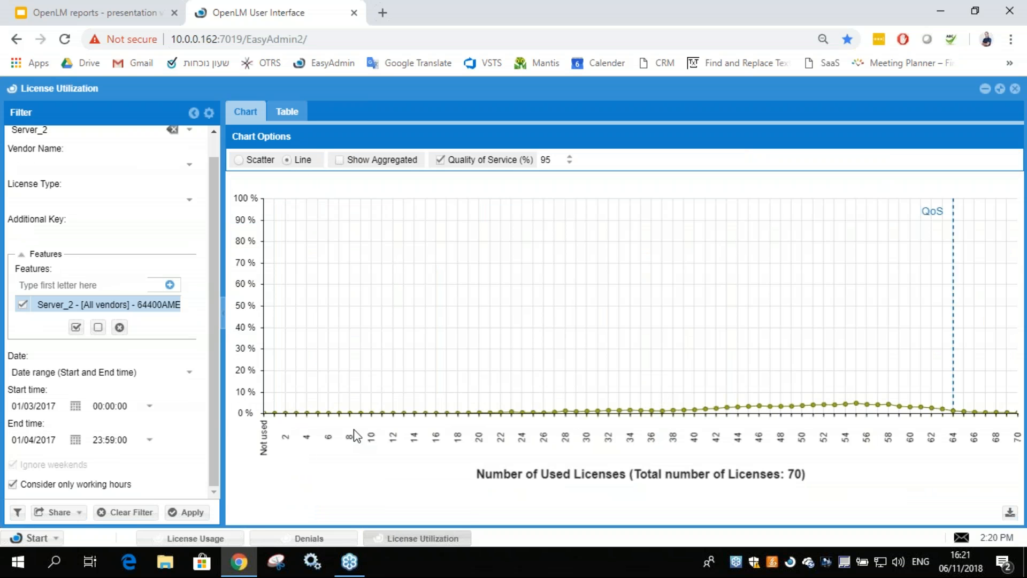
- Turn on Show Aggregated in License Utilization and compare the aggregated curve with the License Usage chart for the same period
left_click(340, 160)
left_click(339, 160)
left_click(340, 161)
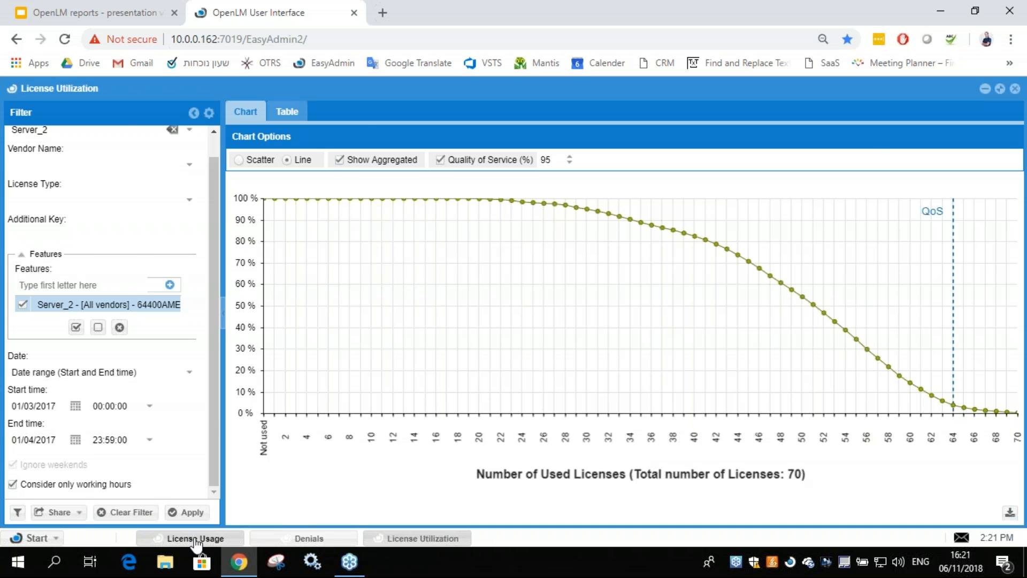
left_click(195, 538)
left_click_drag(214, 281, 215, 130)
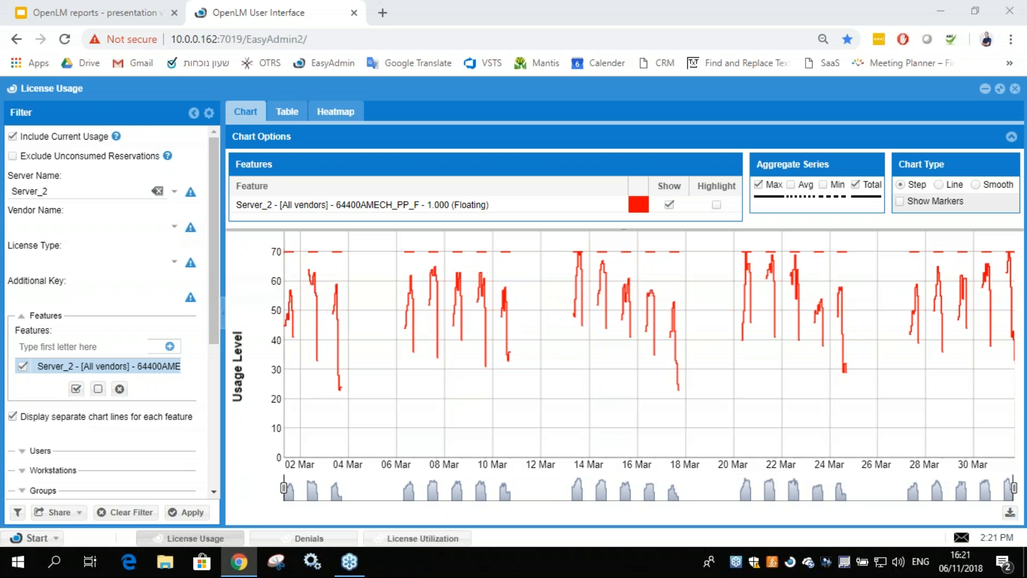
mouse_move(213, 210)
left_mouse_down()
mouse_move(209, 361)
mouse_move(216, 205)
left_mouse_up()
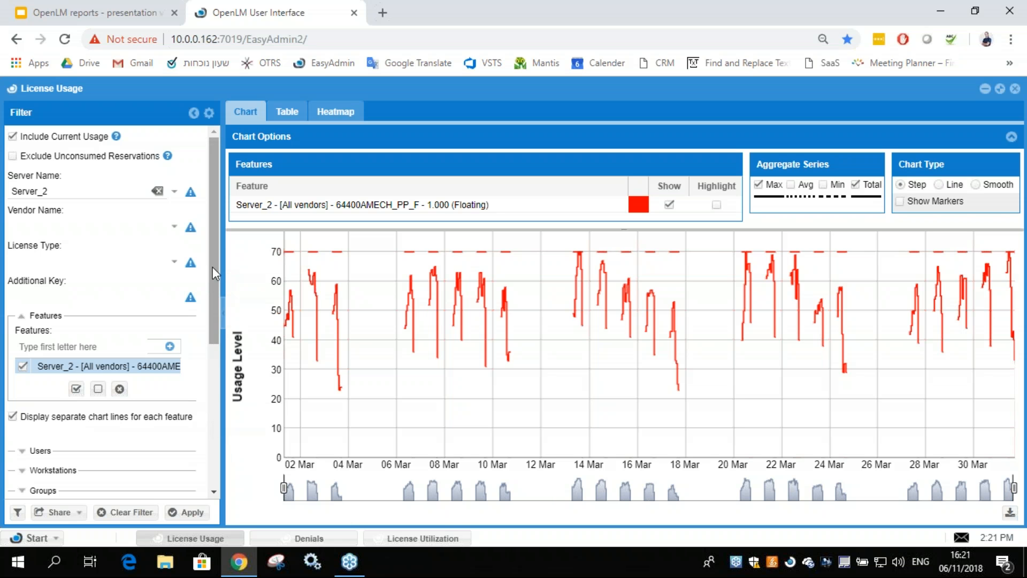
- Reload the page and check the License Utilization, License Usage and Denials windows, maximizing the Denials window
left_click(66, 39)
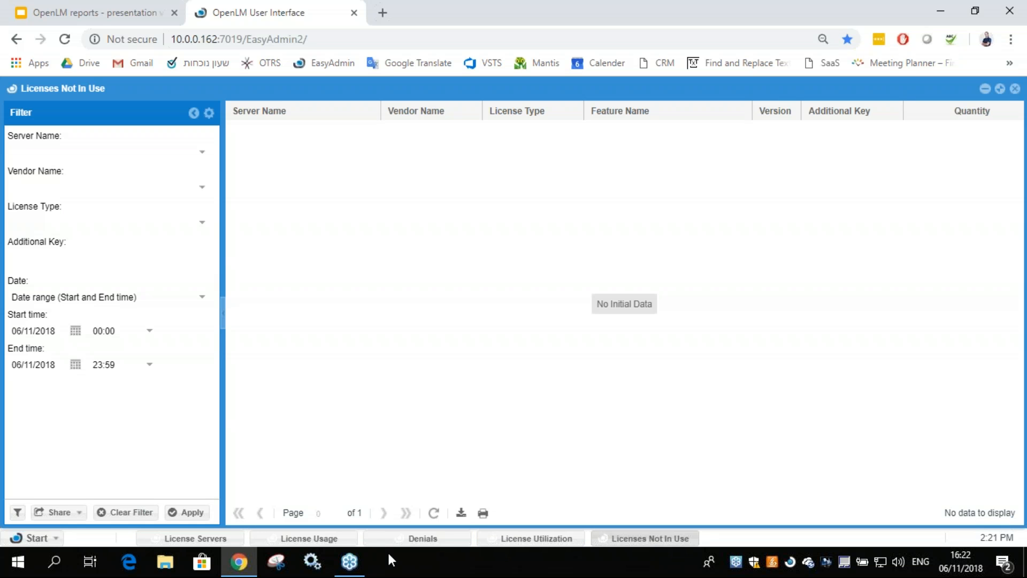
left_click(533, 541)
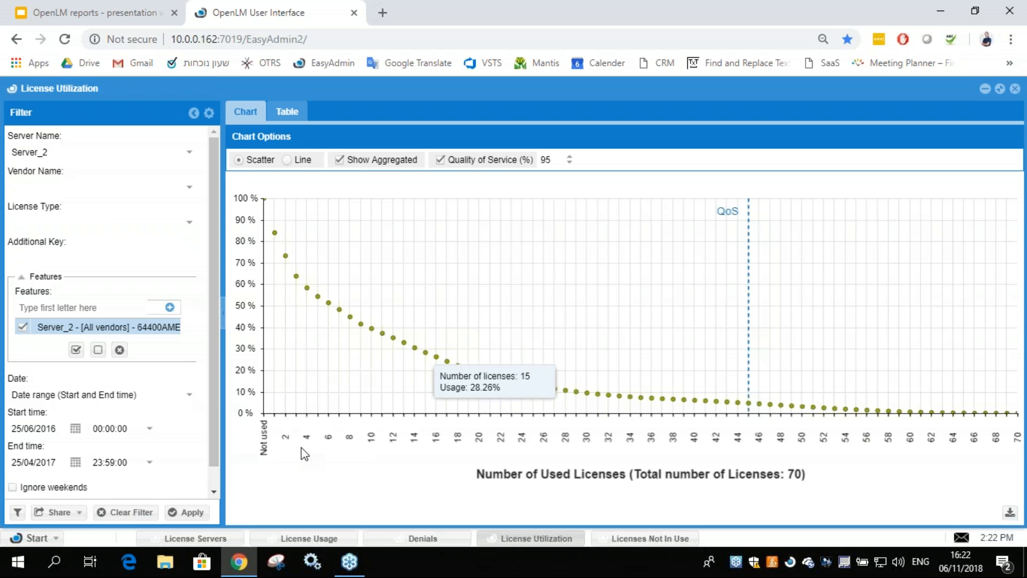
left_click(330, 544)
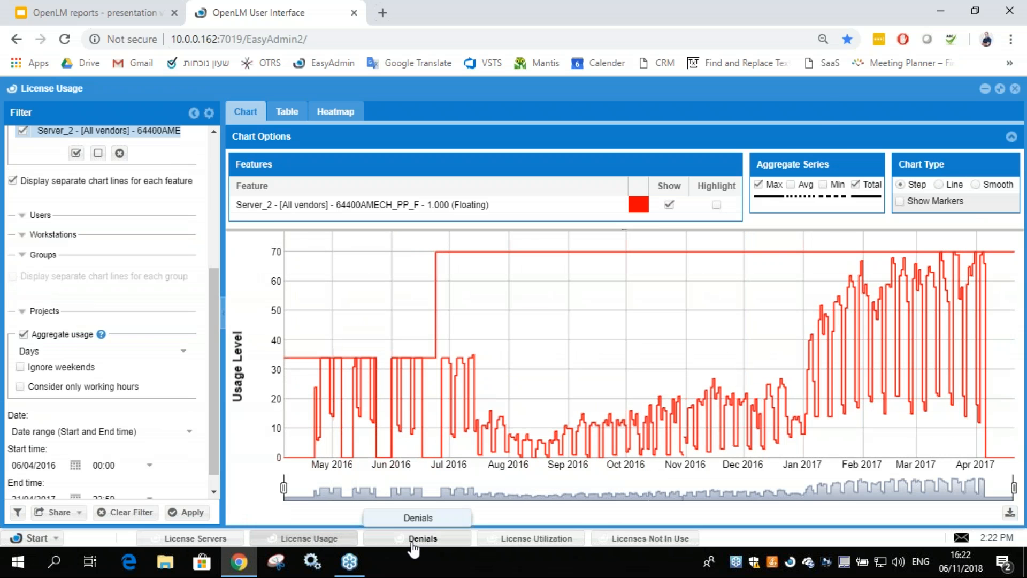
left_click(413, 544)
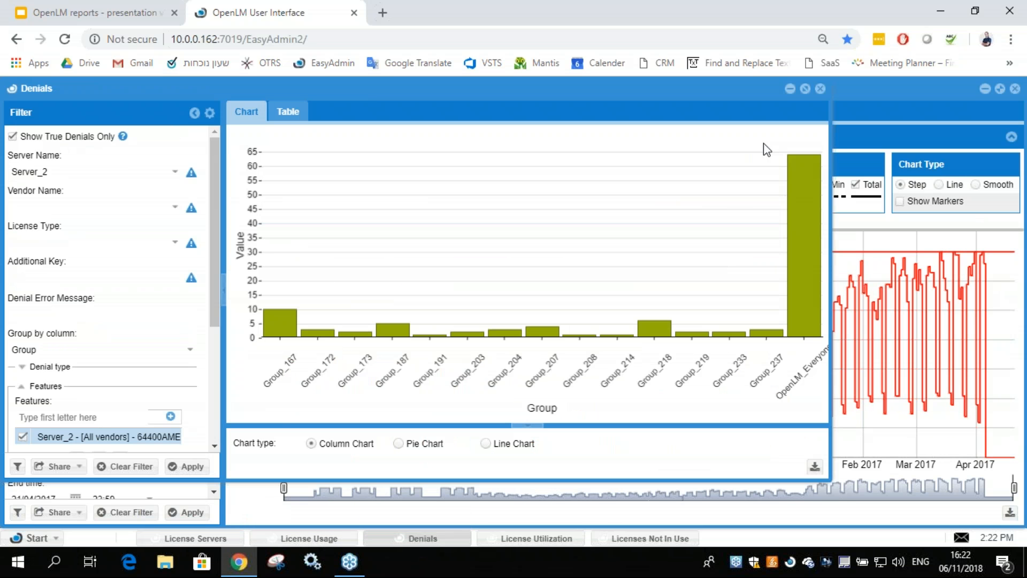
left_click(806, 89)
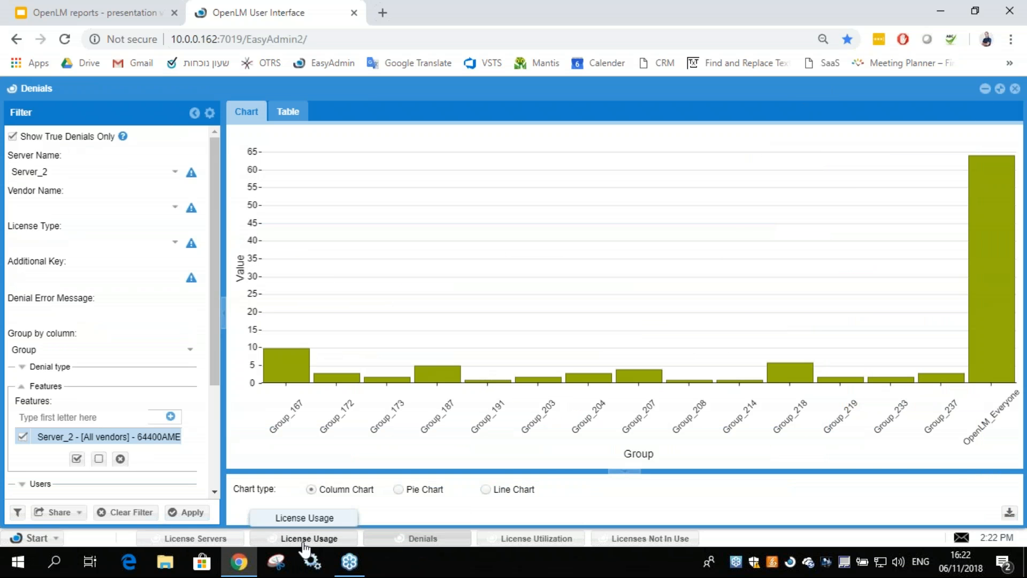
left_click(305, 541)
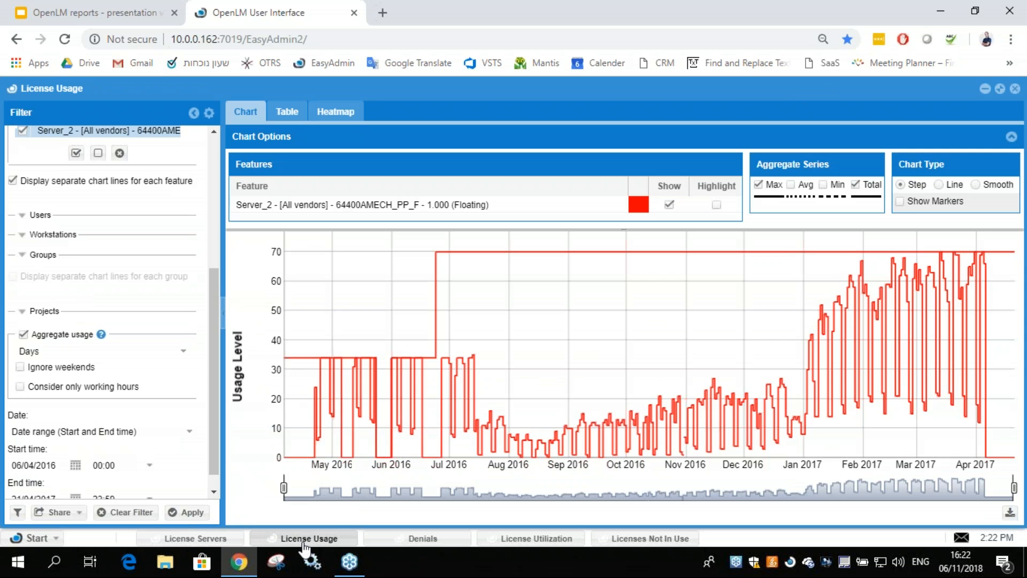
- Review the License Usage window's properties, including its startup option and available Start Up Filters, without saving changes
left_click(13, 91)
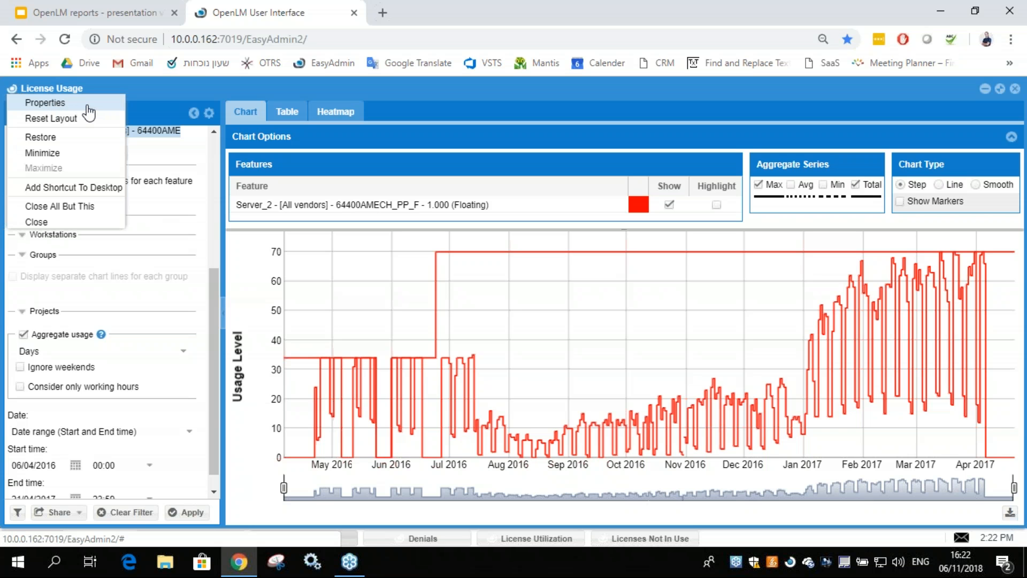
left_click(45, 102)
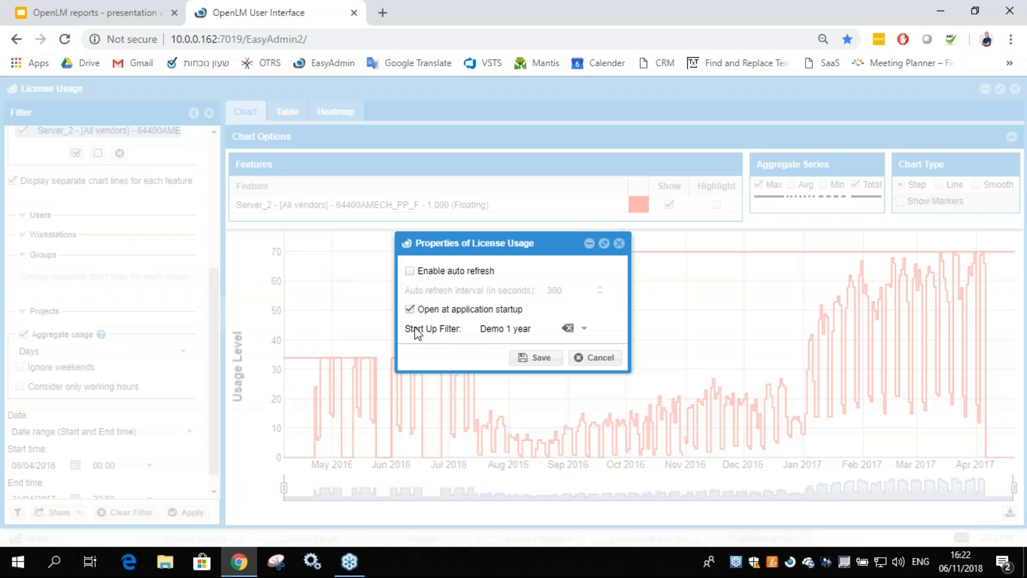
left_click(583, 331)
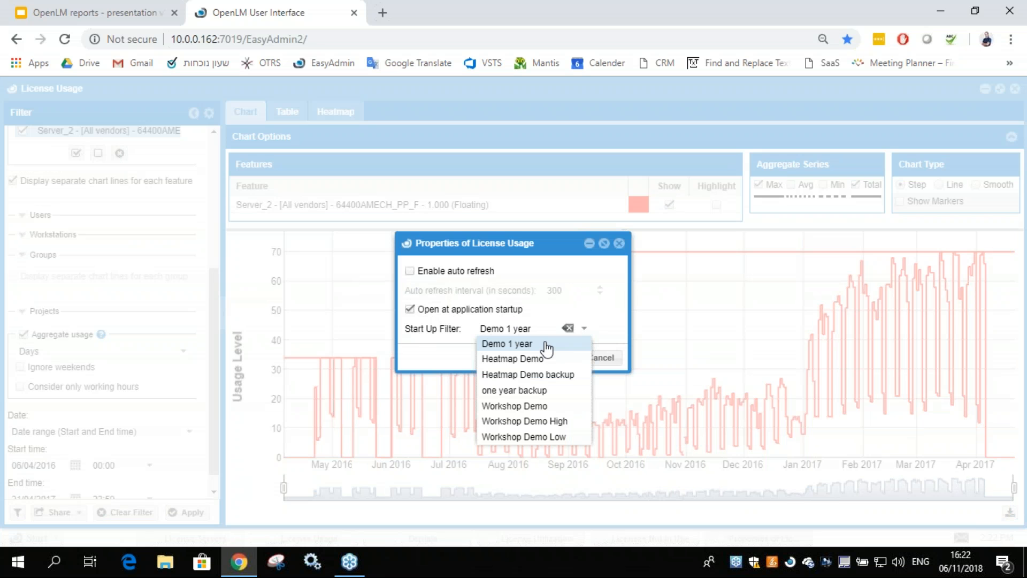
left_click(592, 306)
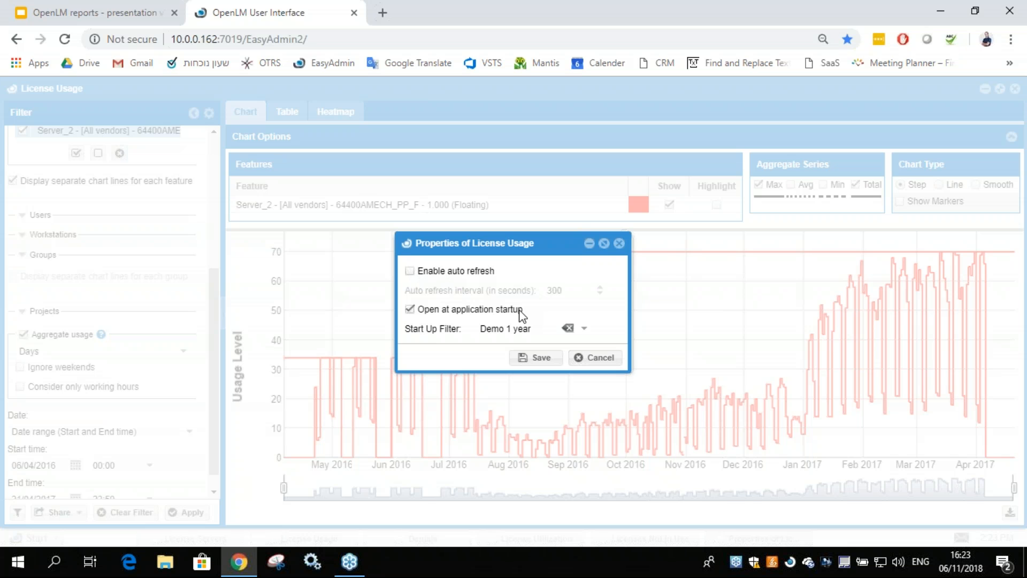
left_click(605, 363)
- Review the Denials window's properties for its application startup option and Start Up Filter, without saving changes
left_click(412, 538)
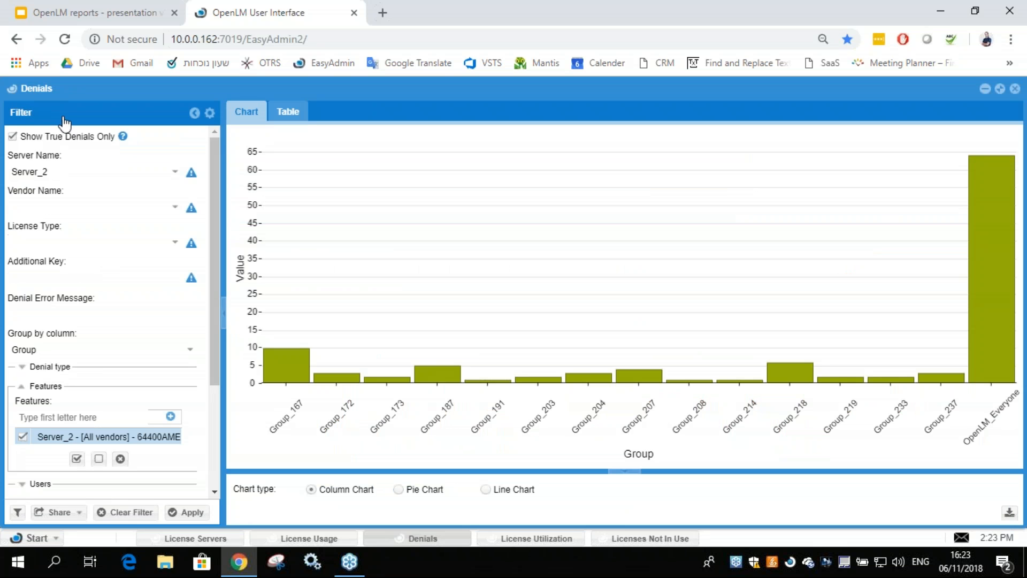
right_click(76, 136)
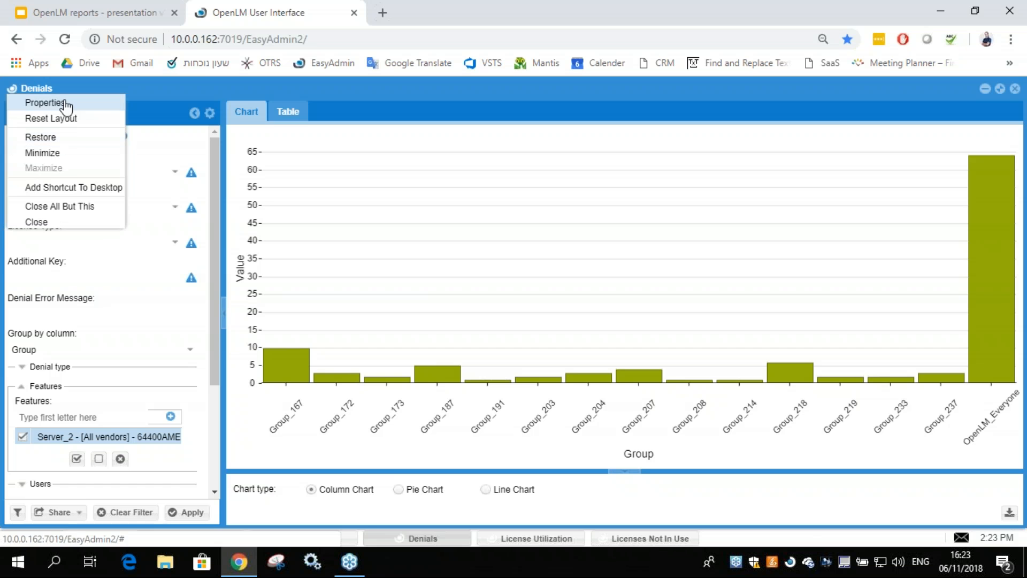
left_click(65, 101)
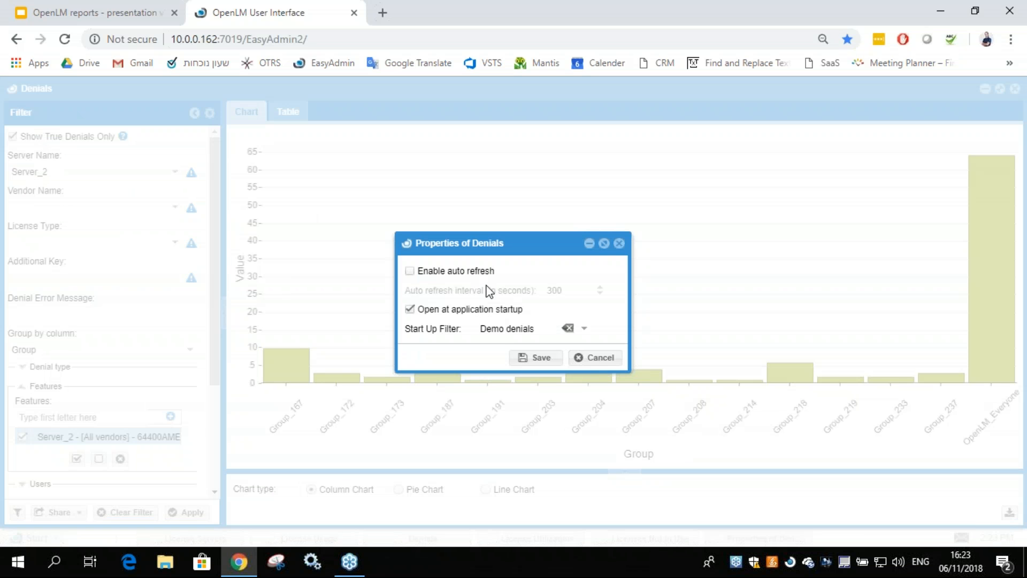
left_click(593, 358)
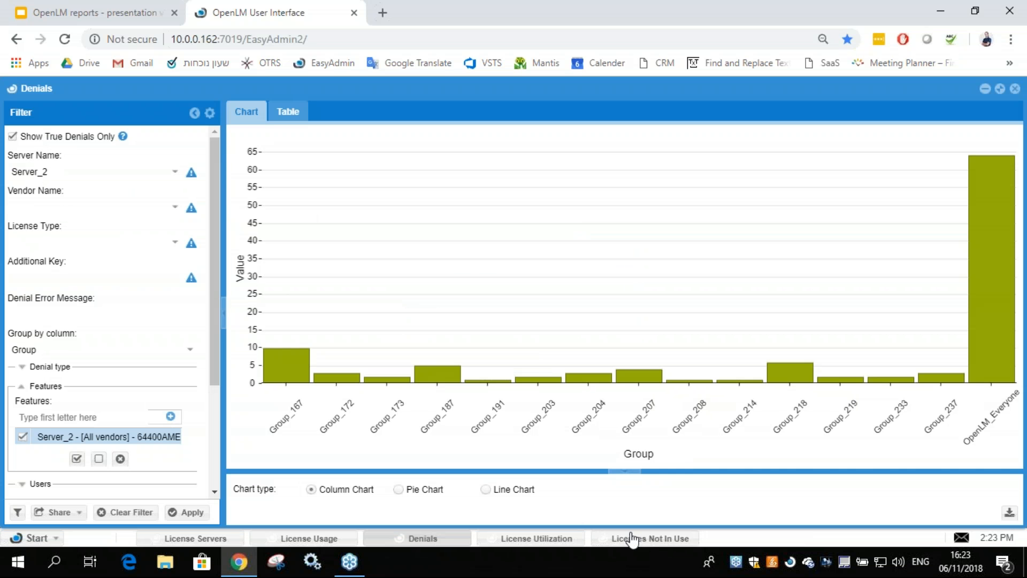
- Add a desktop shortcut for the License Usage report using the saved filter Demo 1 year
left_click(302, 539)
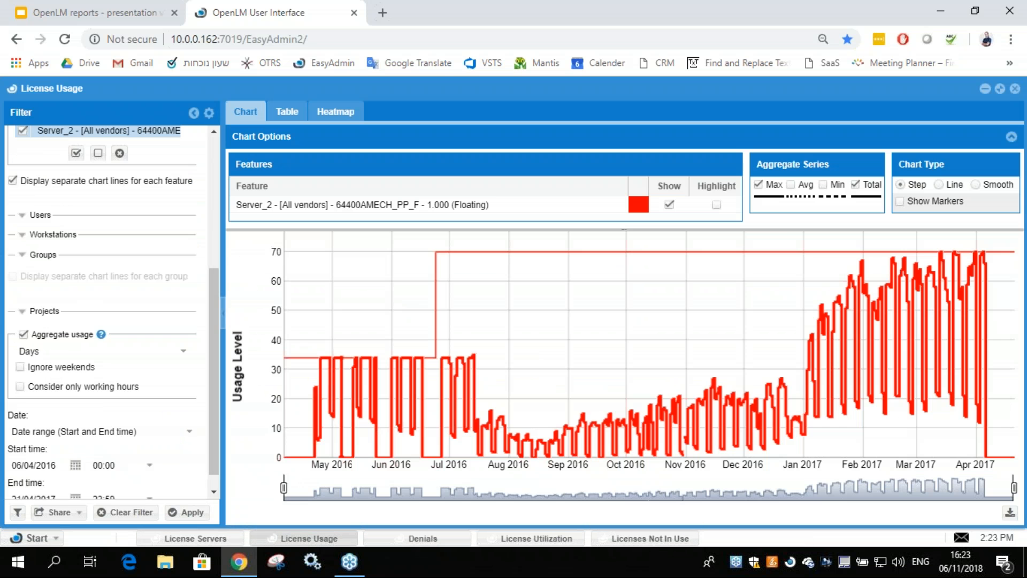
left_click(12, 91)
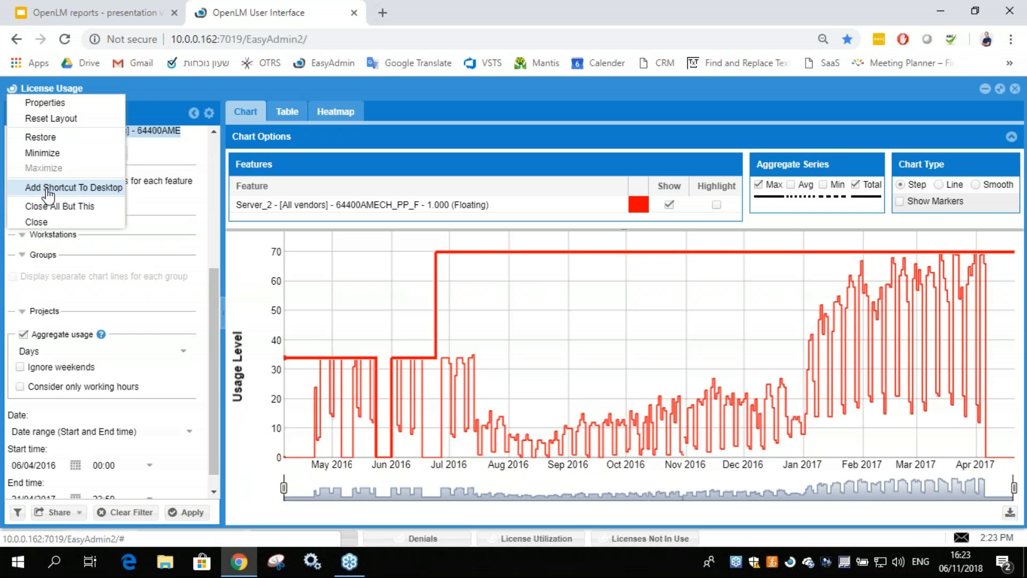
left_click(72, 188)
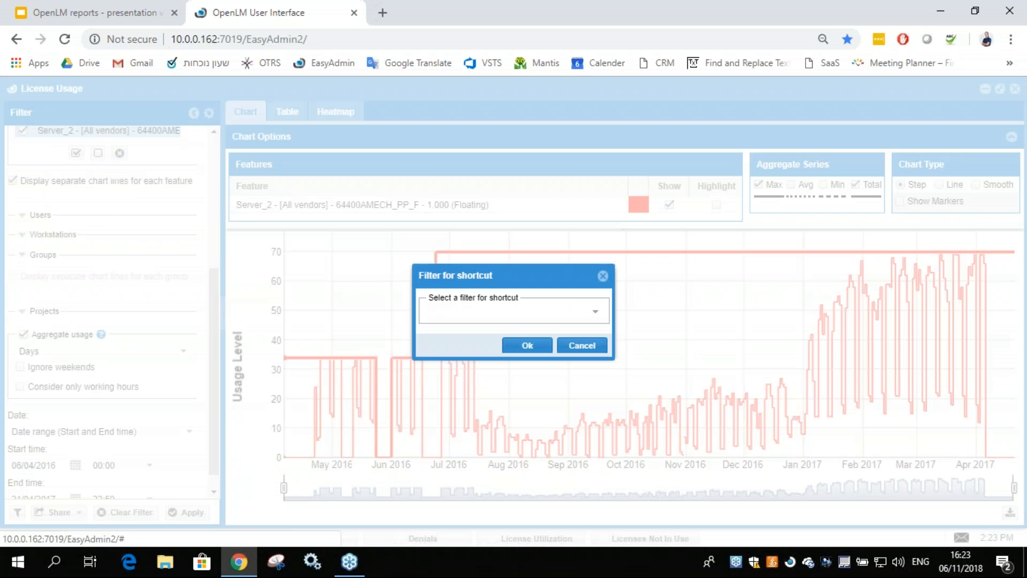
left_click(597, 313)
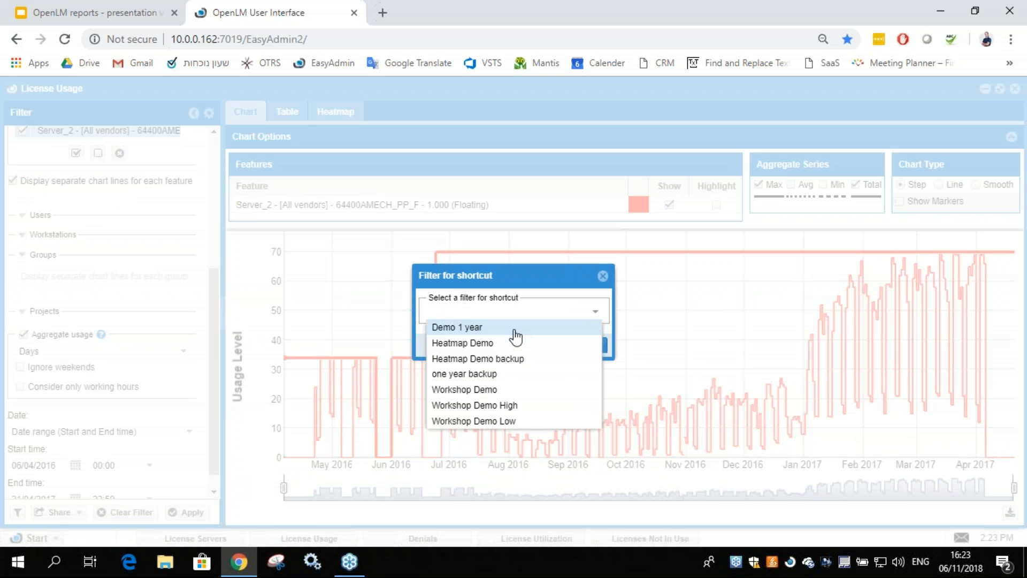
left_click(497, 329)
left_click(524, 345)
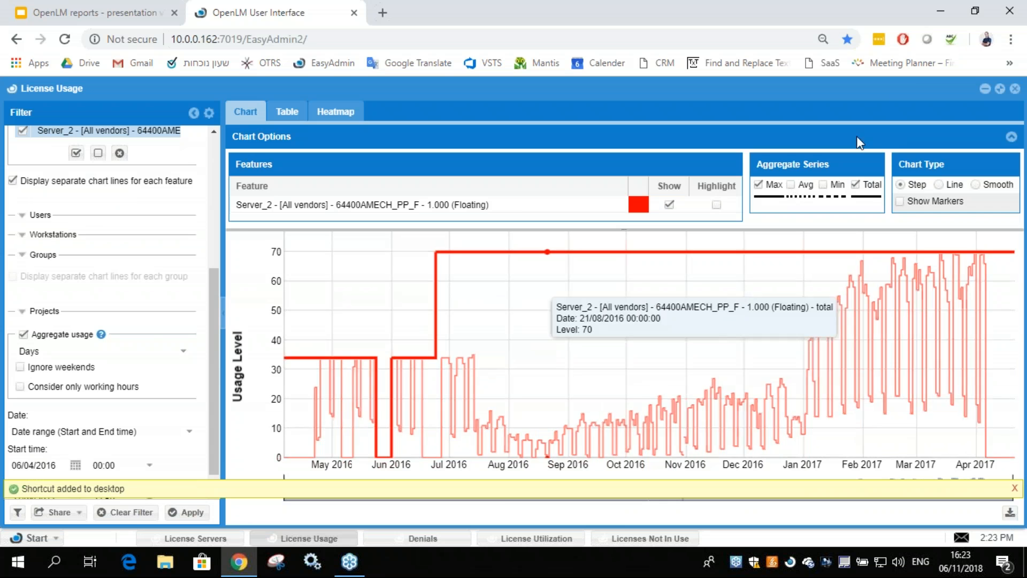
- Minimize the License Usage and Denials windows and reposition the License Usage shortcut on the OpenLM desktop
left_click(985, 89)
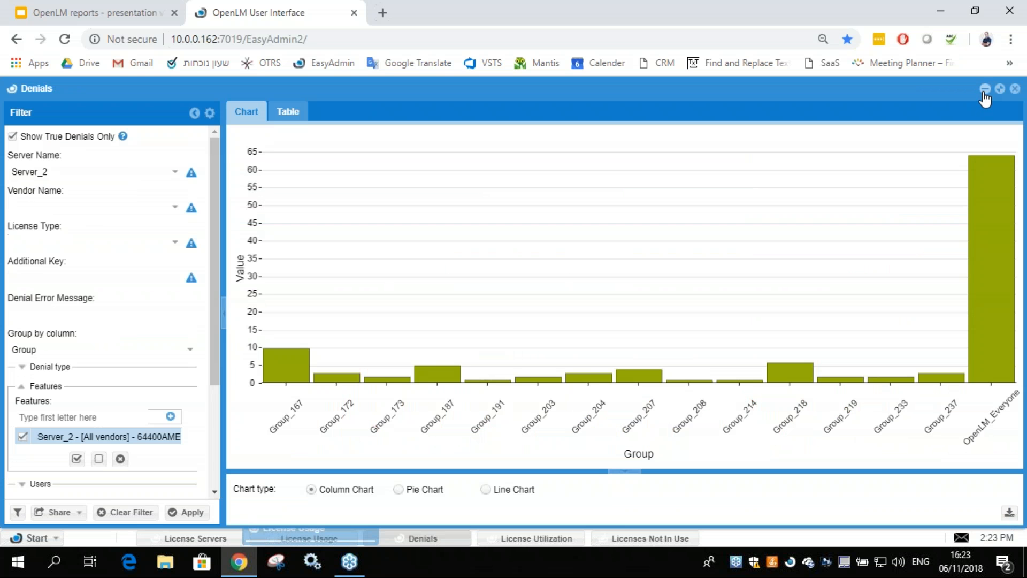
left_click(985, 90)
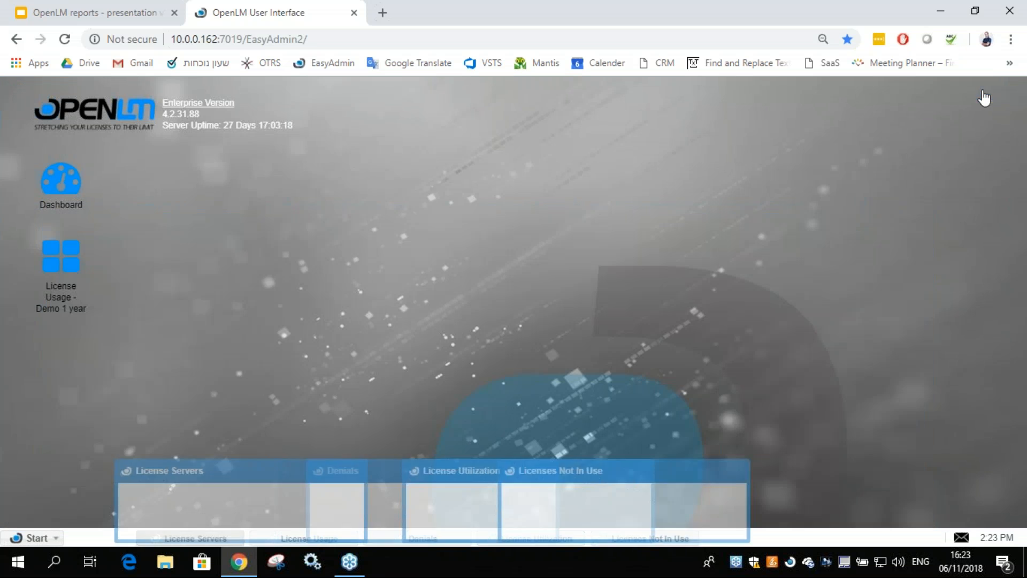
left_click_drag(69, 287, 111, 257)
- Add a desktop shortcut for the Denials report and minimize its window to reveal the desktop
left_click(423, 538)
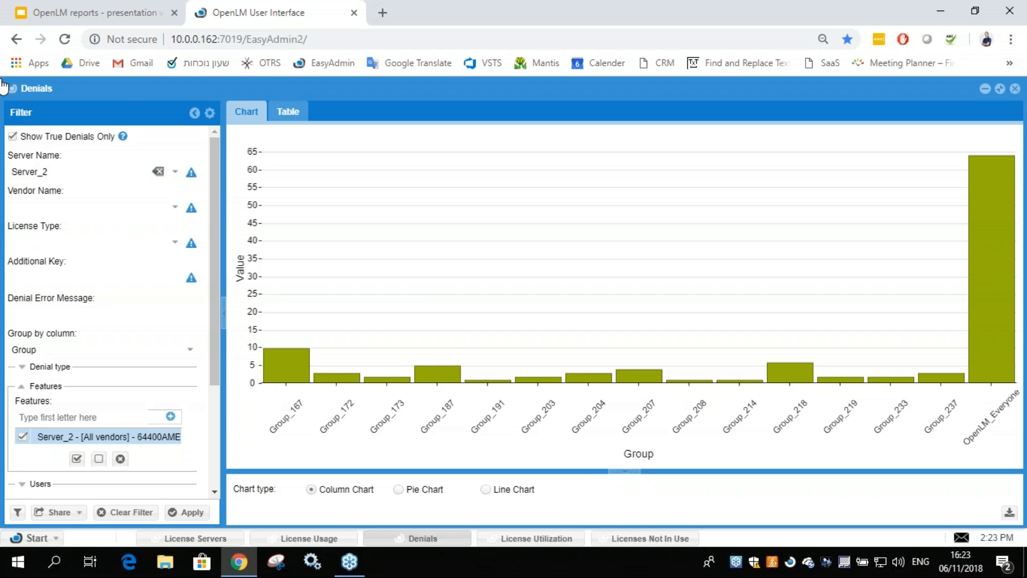
left_click(12, 92)
left_click(48, 187)
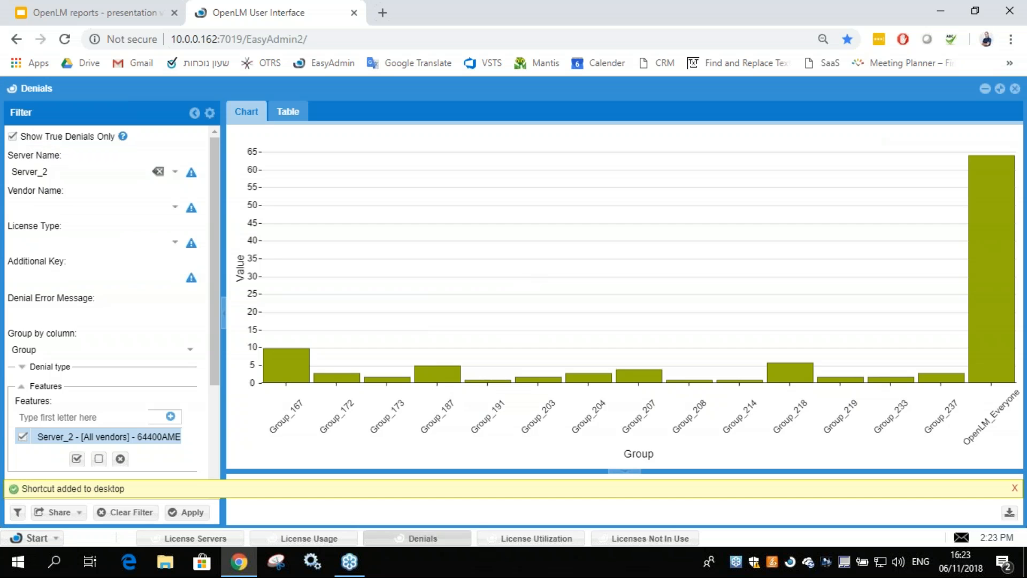
left_click(985, 88)
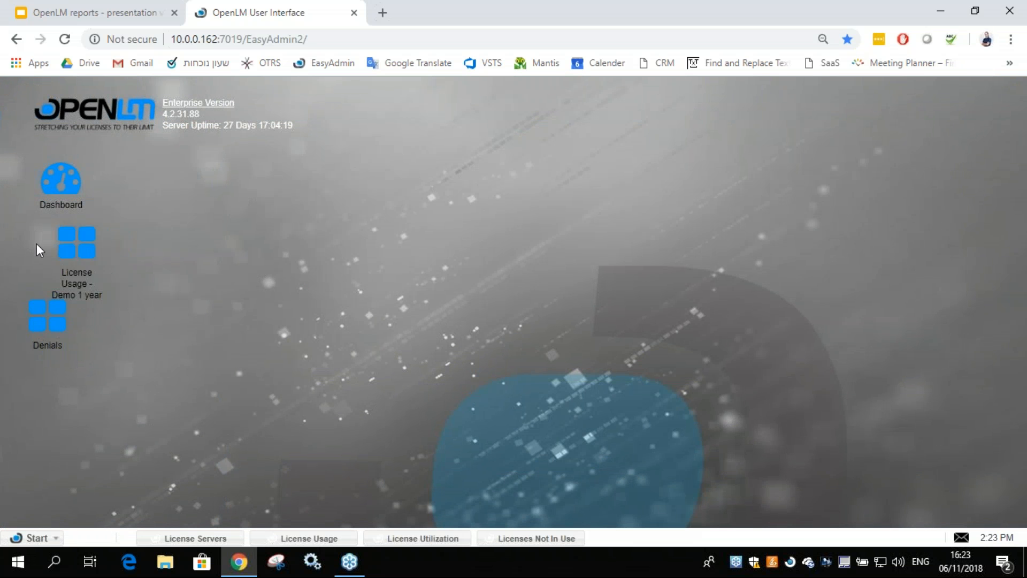
- Bring up the Licenses Not In Use report and examine the License Type column's sorting and column visibility options
left_click(205, 542)
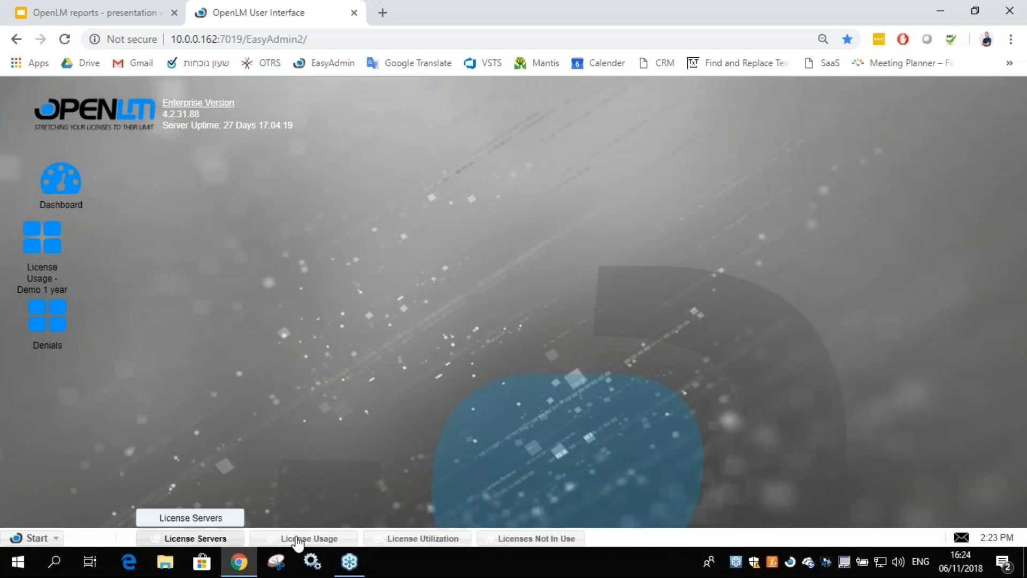
left_click(298, 541)
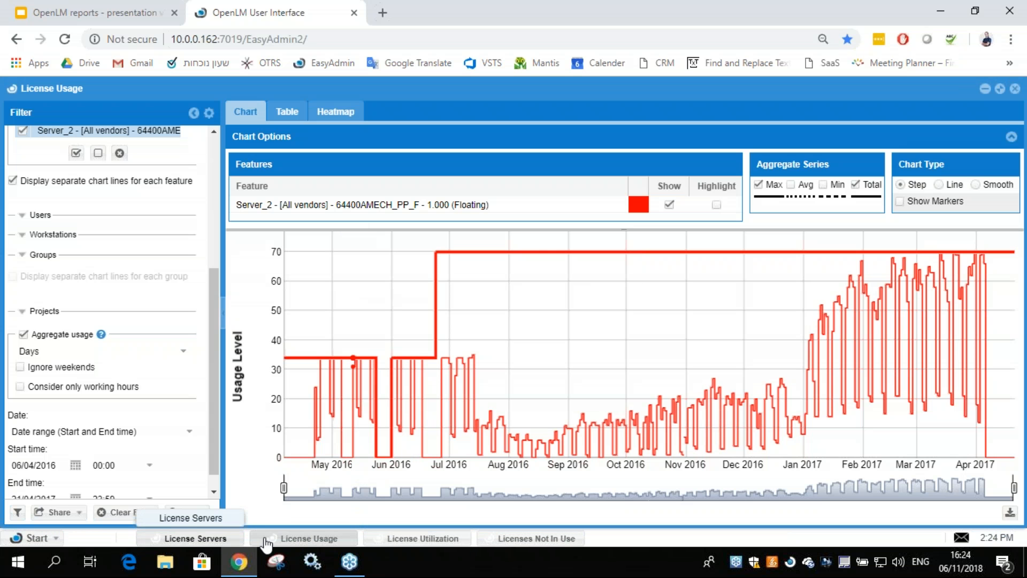
left_click(515, 539)
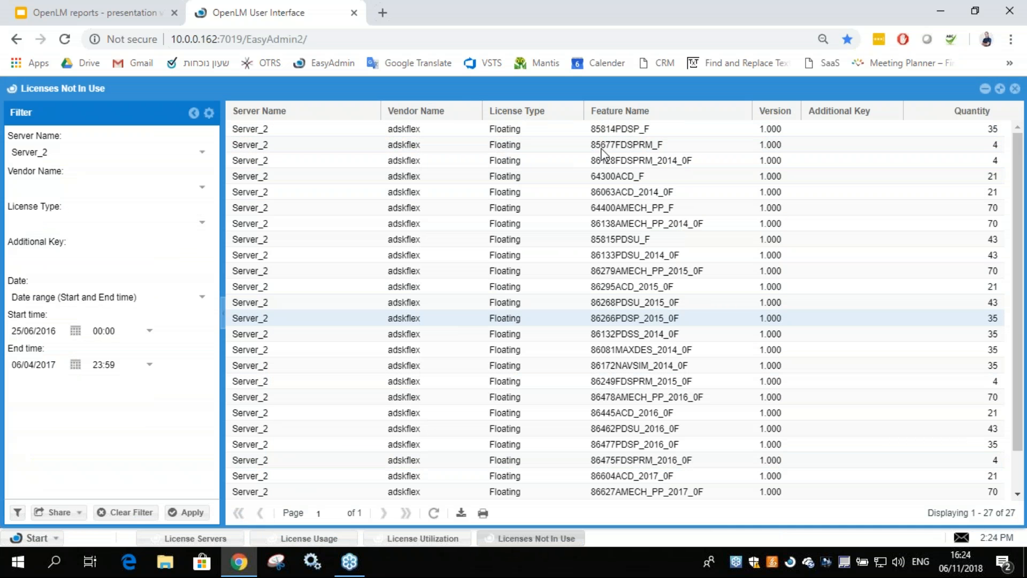
left_click(578, 113)
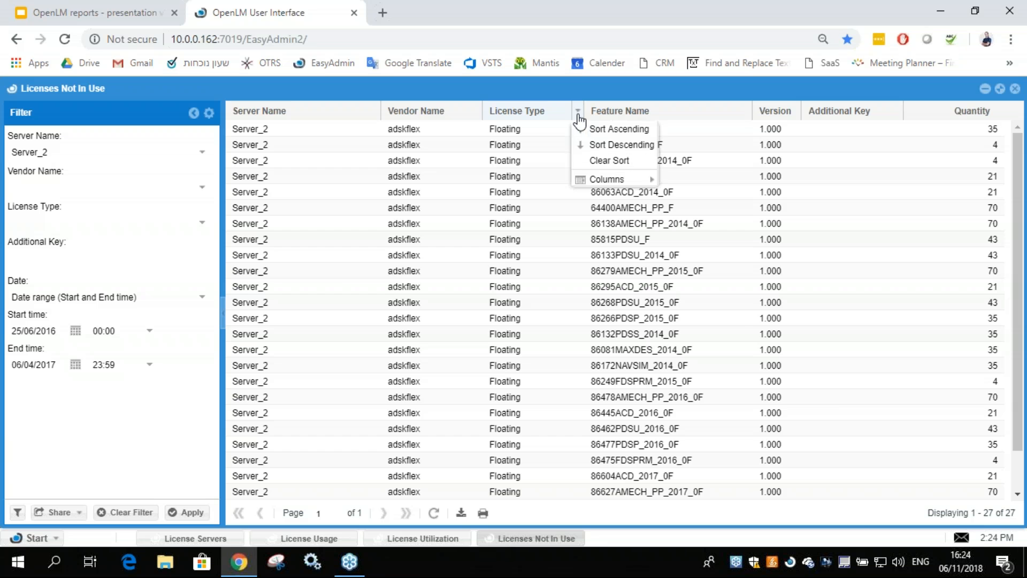
mouse_move(590, 184)
left_click(703, 321)
left_click(702, 322)
left_click(702, 322)
left_click(702, 180)
left_click(703, 179)
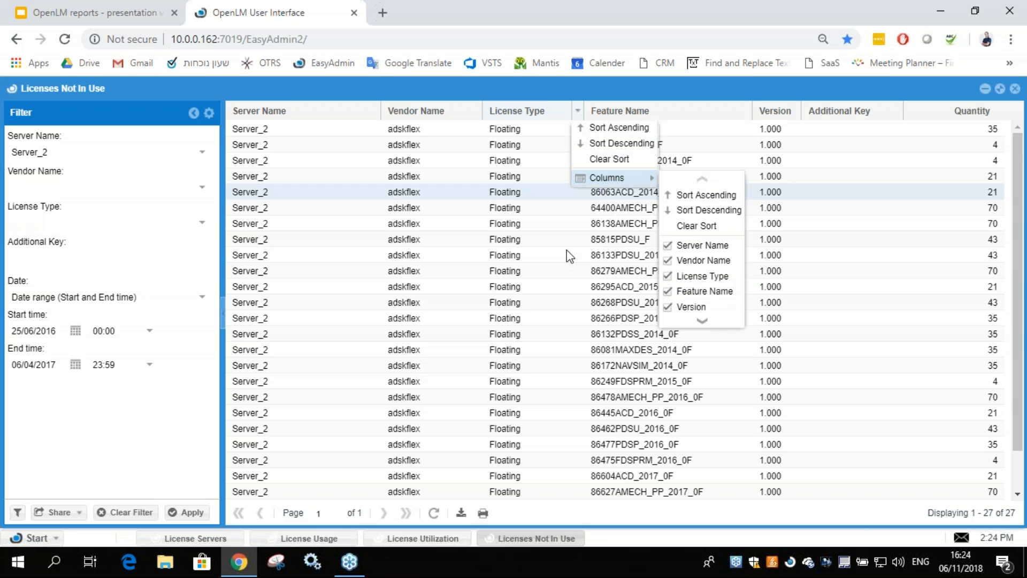
- Open the License Activity report
left_click(51, 539)
left_click(51, 539)
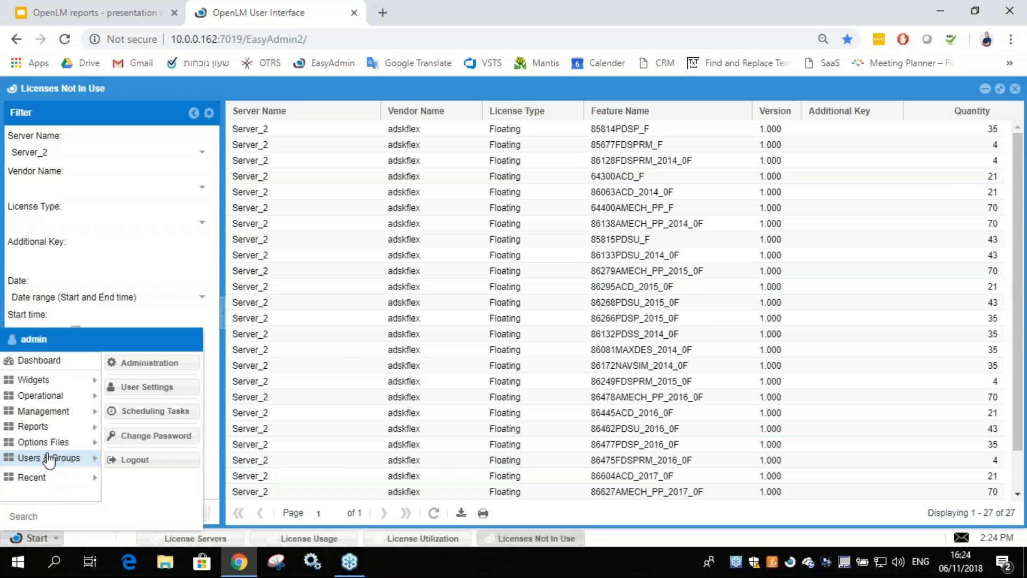
mouse_move(53, 427)
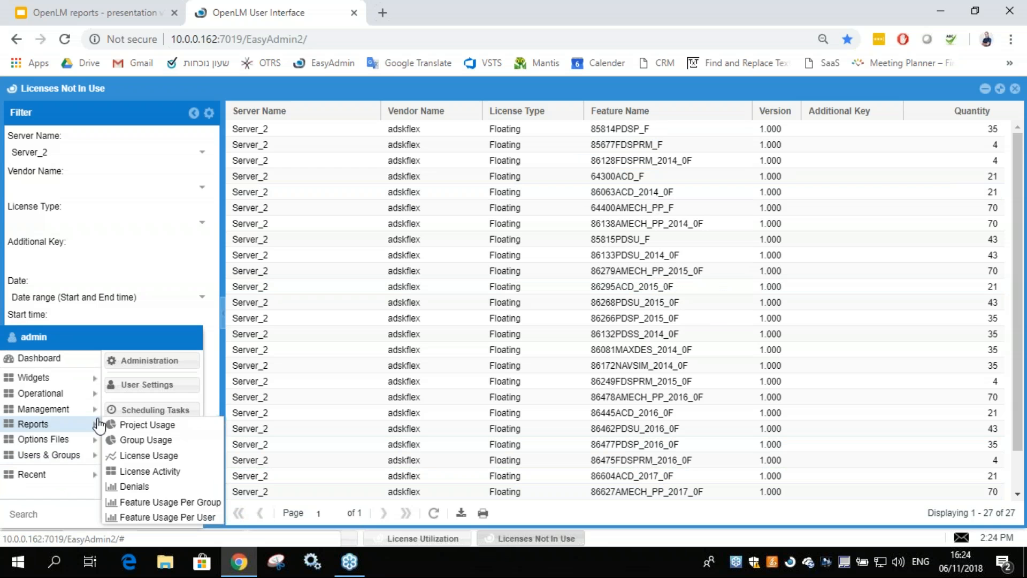
left_click(134, 475)
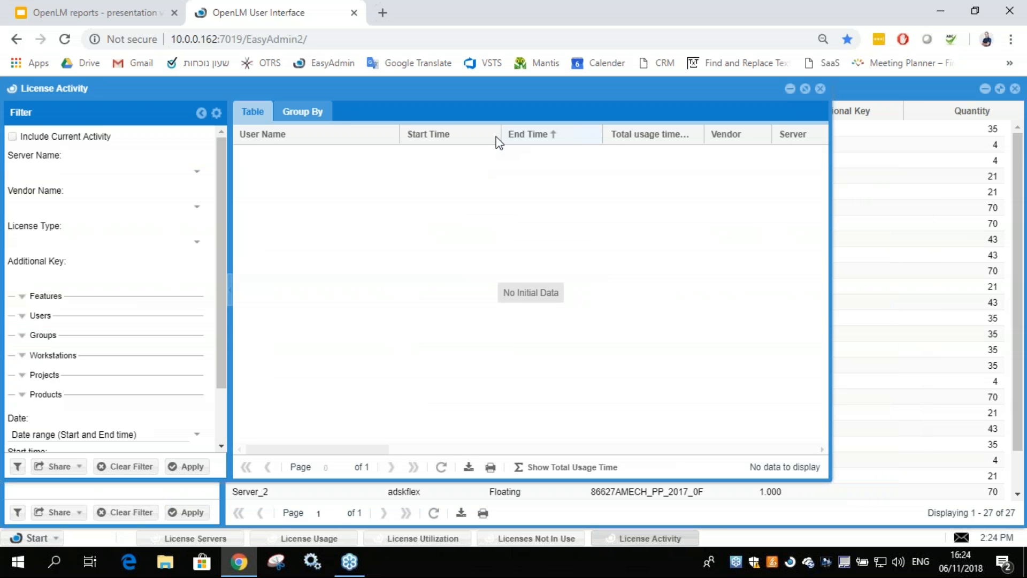
- Examine the list of available columns for the License Activity table, including its further entries, and close the list
left_click(495, 136)
mouse_move(509, 202)
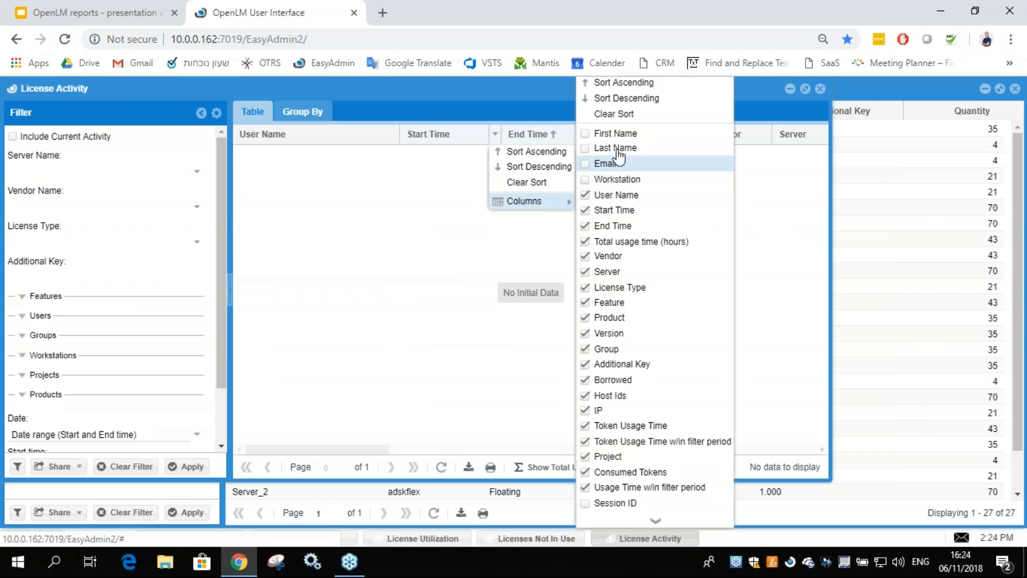
scroll(604, 331, "down", 2)
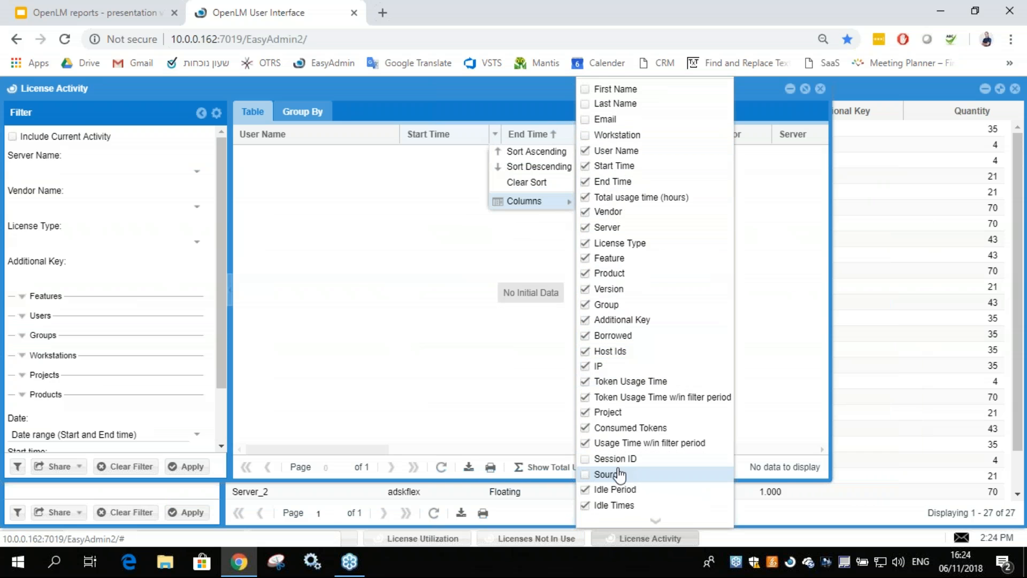
scroll(619, 474, "up", 2)
mouse_move(554, 210)
left_click(392, 195)
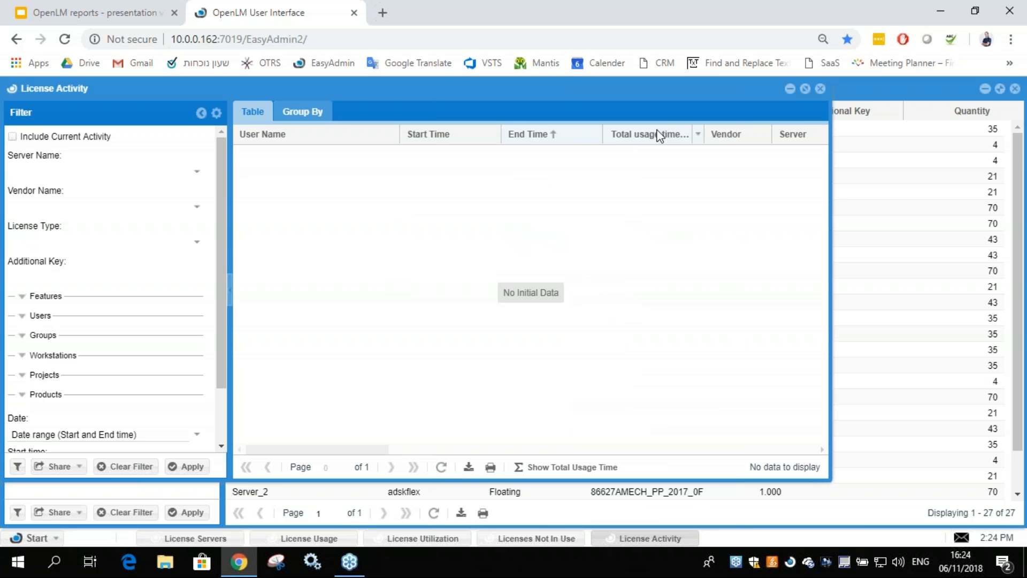
- Close the License Activity, Licenses Not In Use, License Servers and License Usage windows
left_click(821, 90)
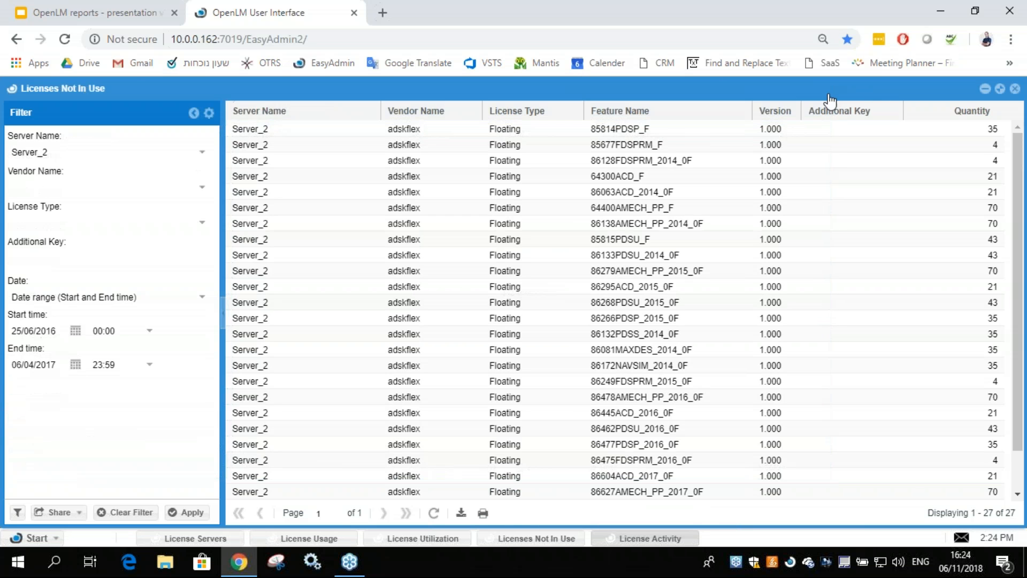
left_click(1015, 89)
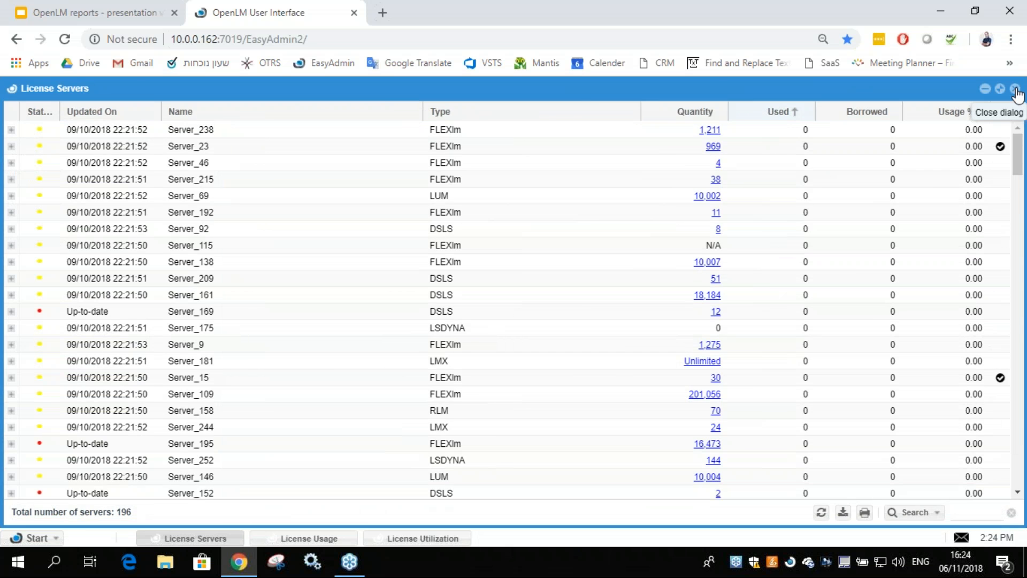
left_click(1015, 89)
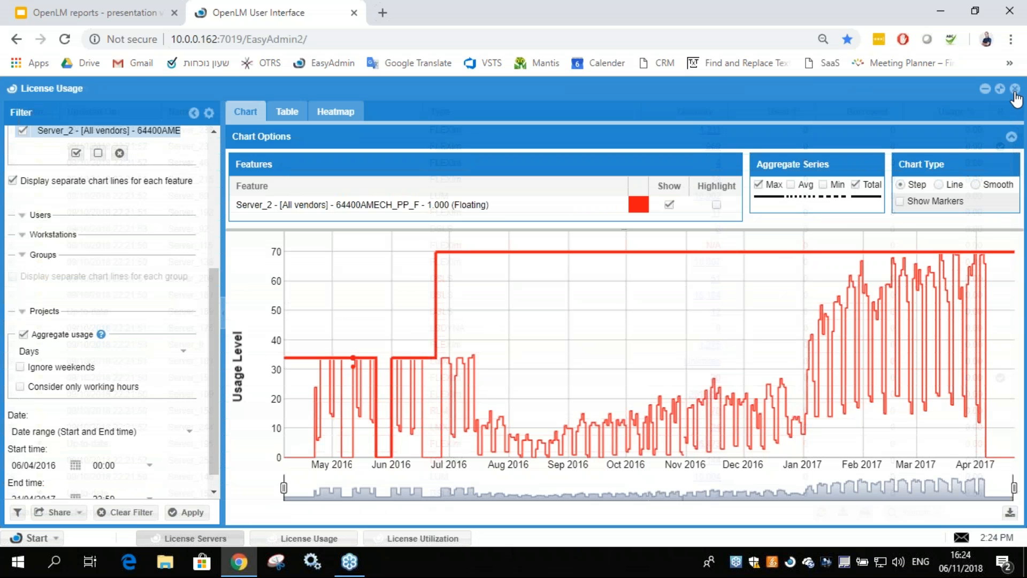
left_click(1015, 89)
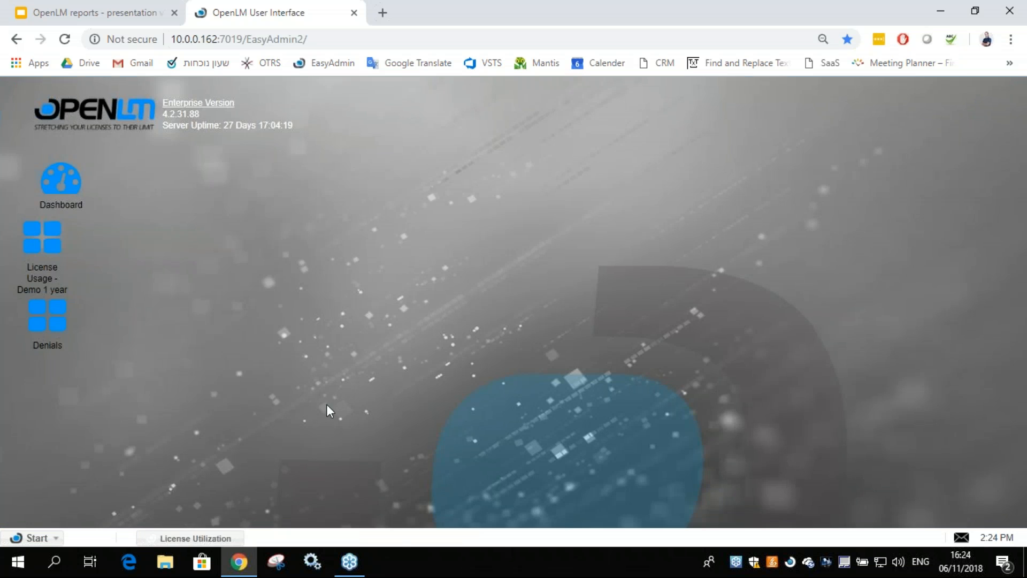
- Bring up the License Utilization report and compare its scatter chart with and without aggregated values, leaving aggregation on
left_click(205, 541)
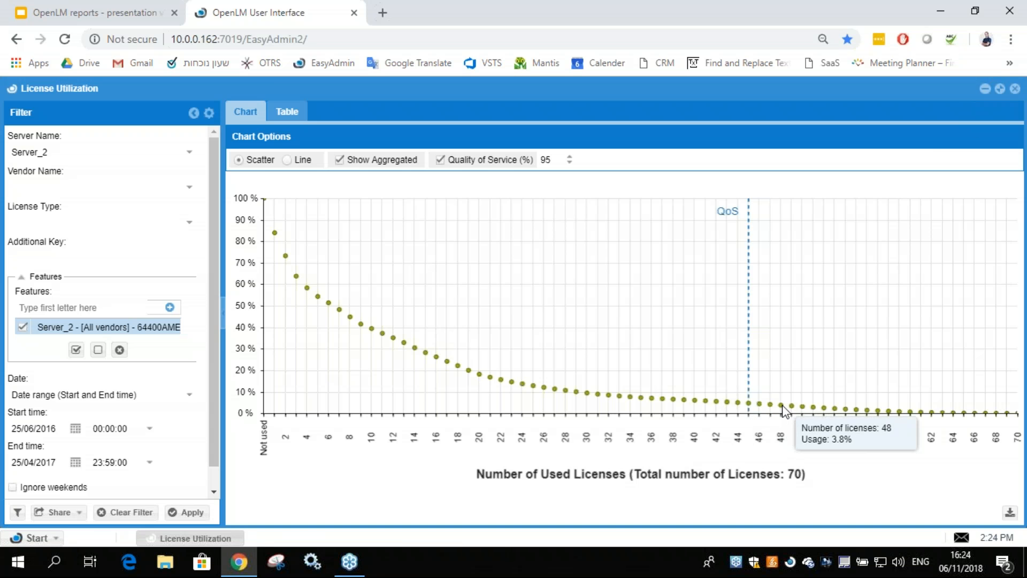
mouse_move(745, 410)
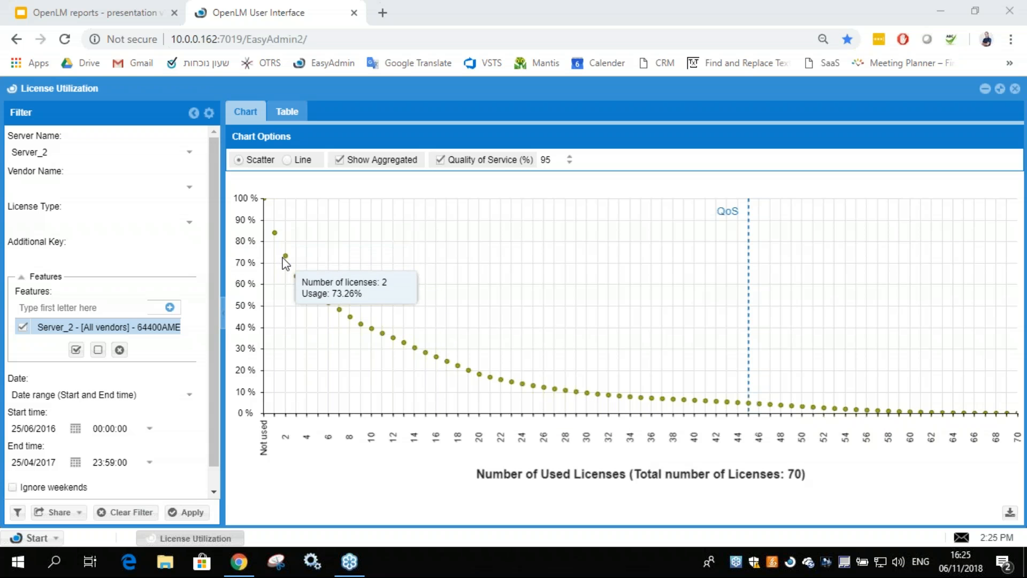
left_click(340, 161)
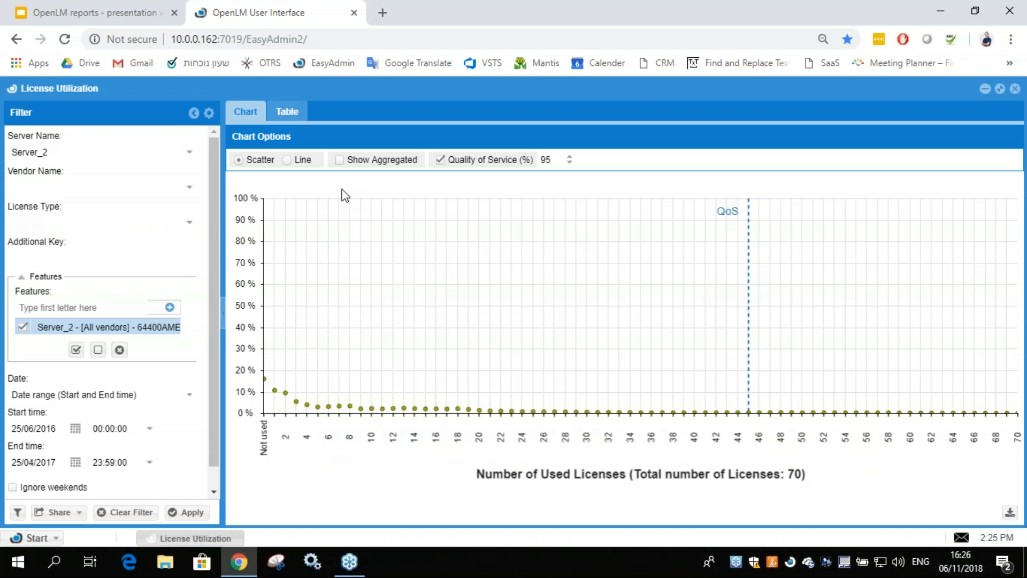
left_click(340, 161)
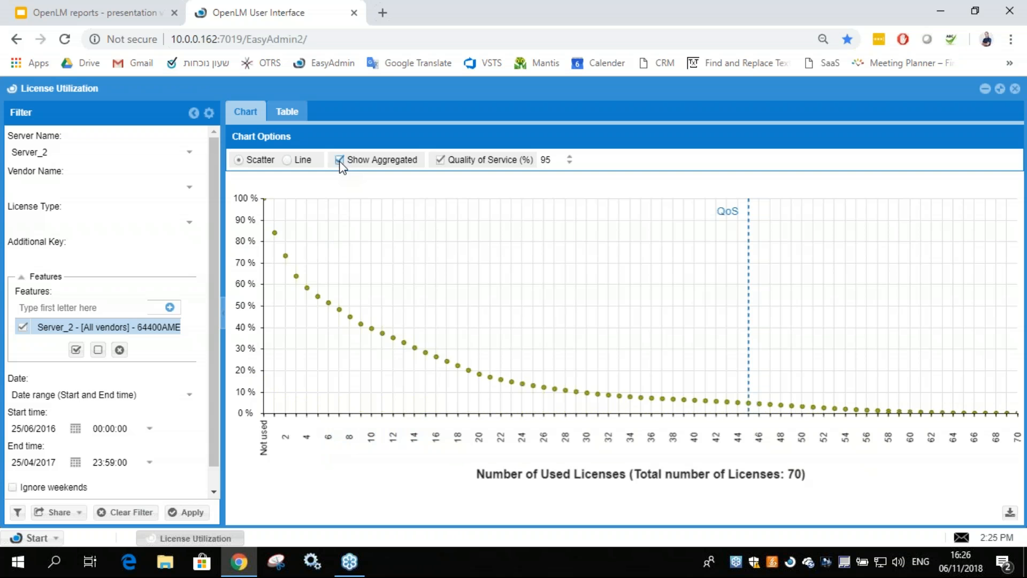
- Switch the utilization chart to Line and inspect the usage percentages at several license counts along the curve
left_click(287, 160)
mouse_move(275, 233)
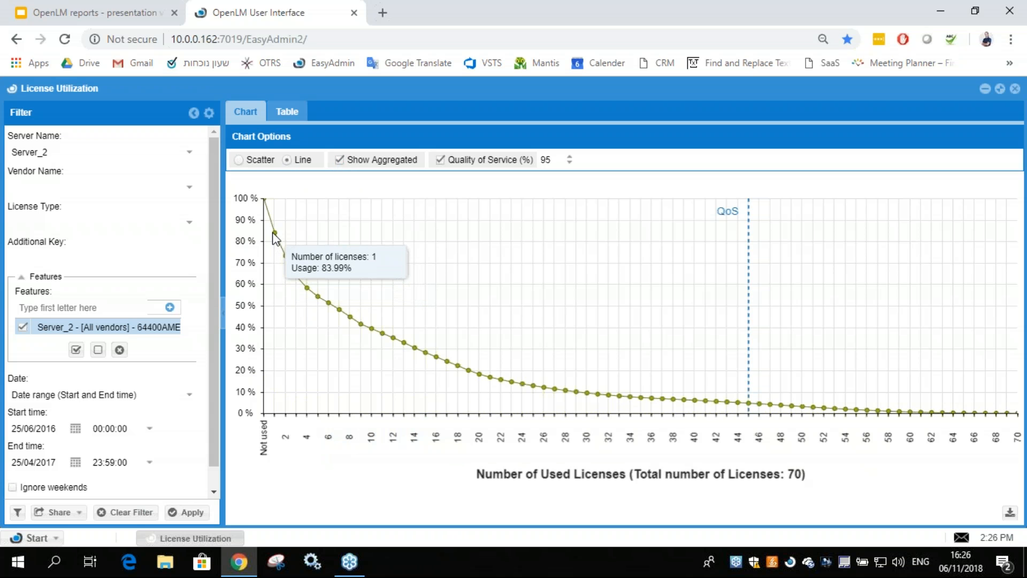
mouse_move(286, 256)
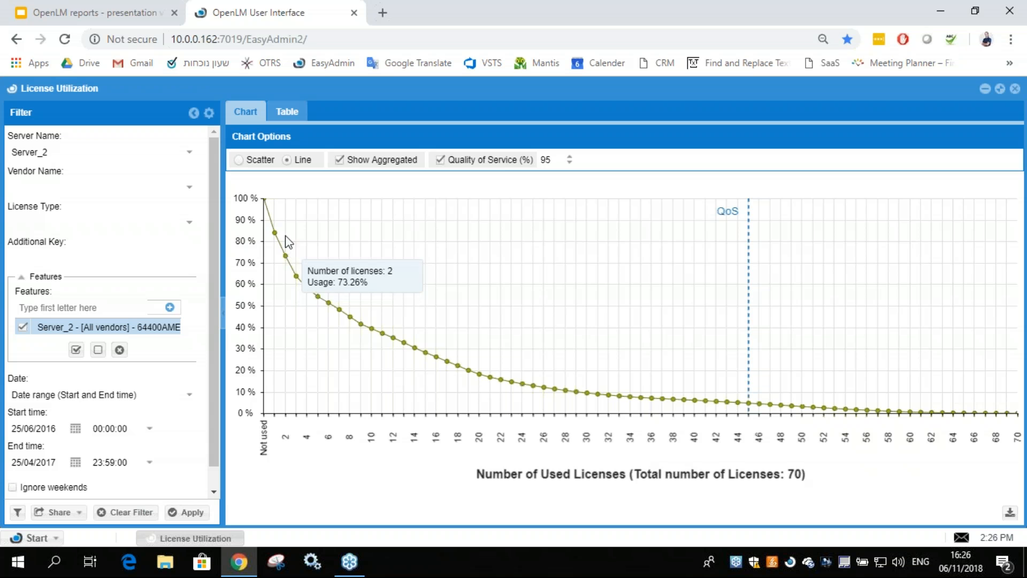
mouse_move(307, 292)
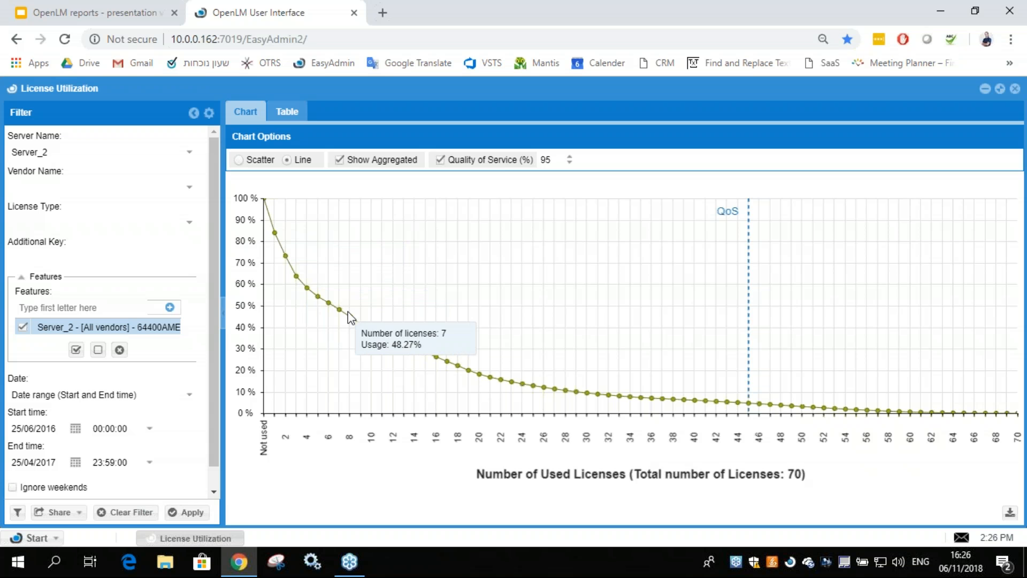
mouse_move(428, 354)
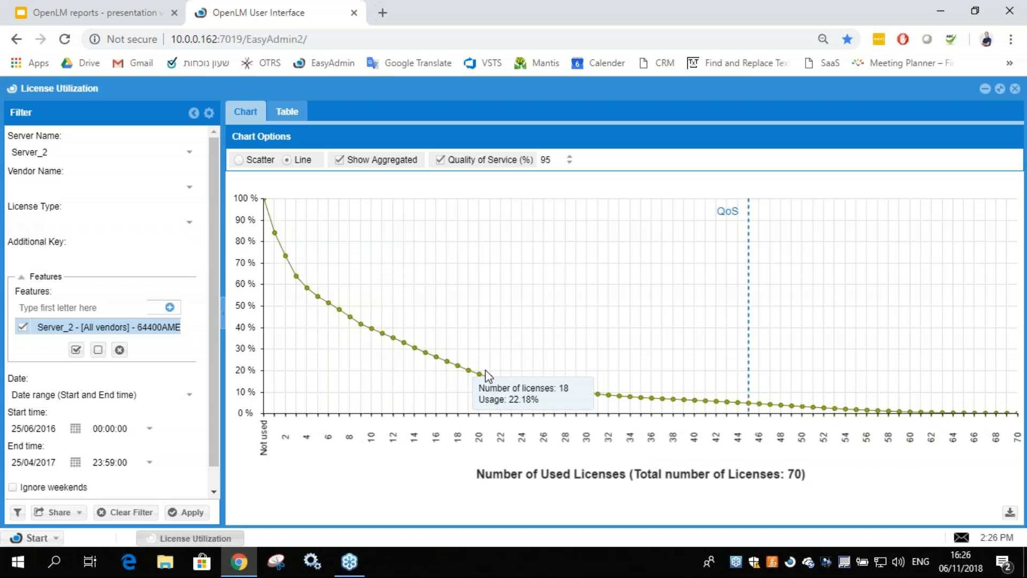
mouse_move(709, 399)
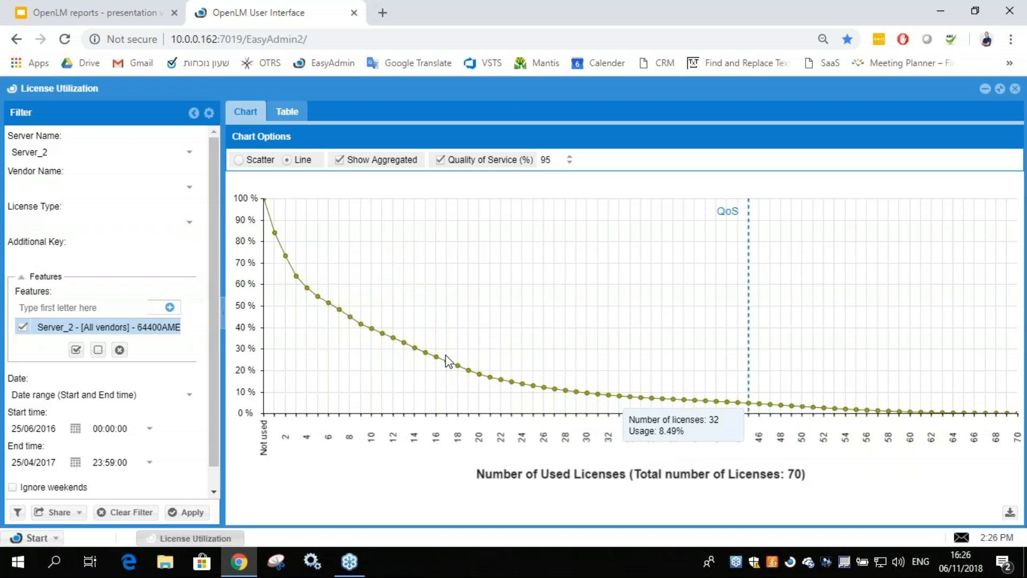
- Turn off aggregated values on the line chart, inspect usage at low license counts, and turn aggregation back on
left_click(340, 161)
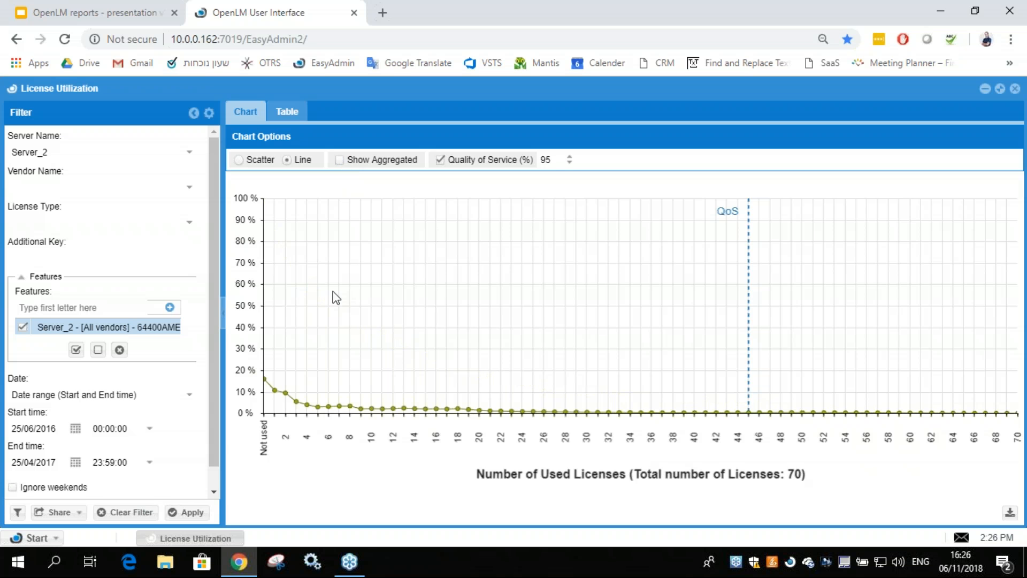
mouse_move(326, 409)
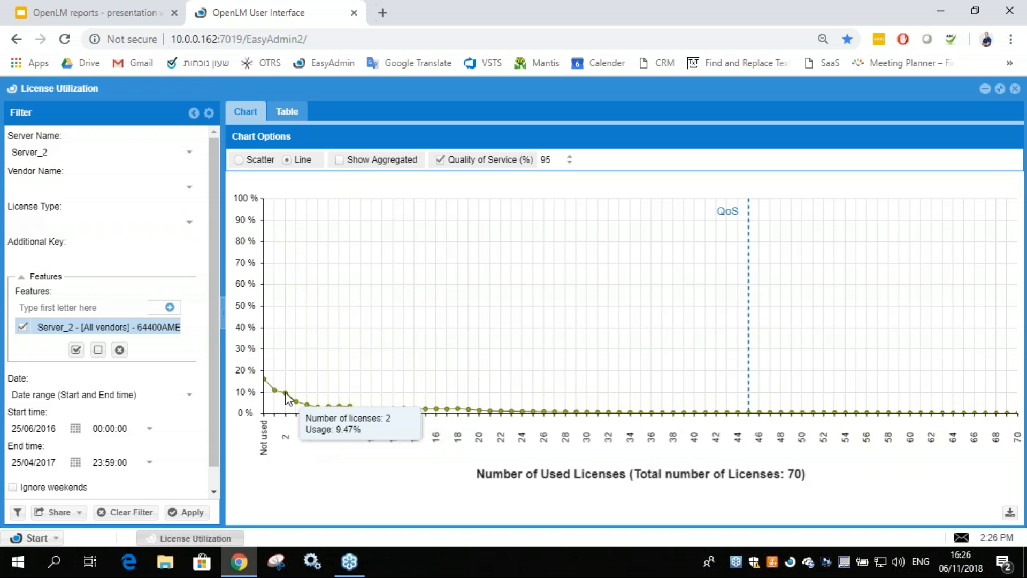
left_click(339, 160)
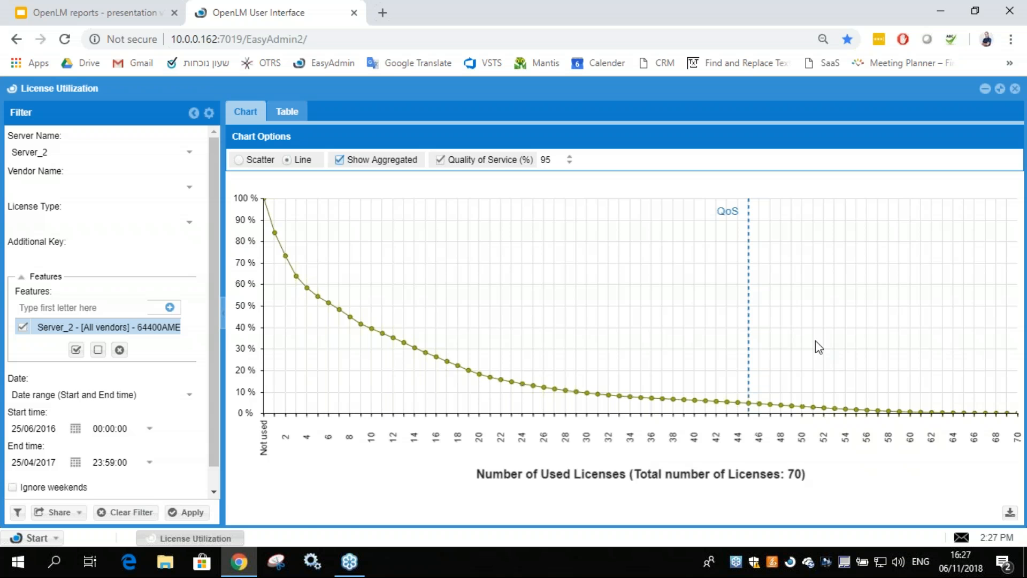
- Open Product Packages from the Administration window and maximize the products list
left_click(37, 538)
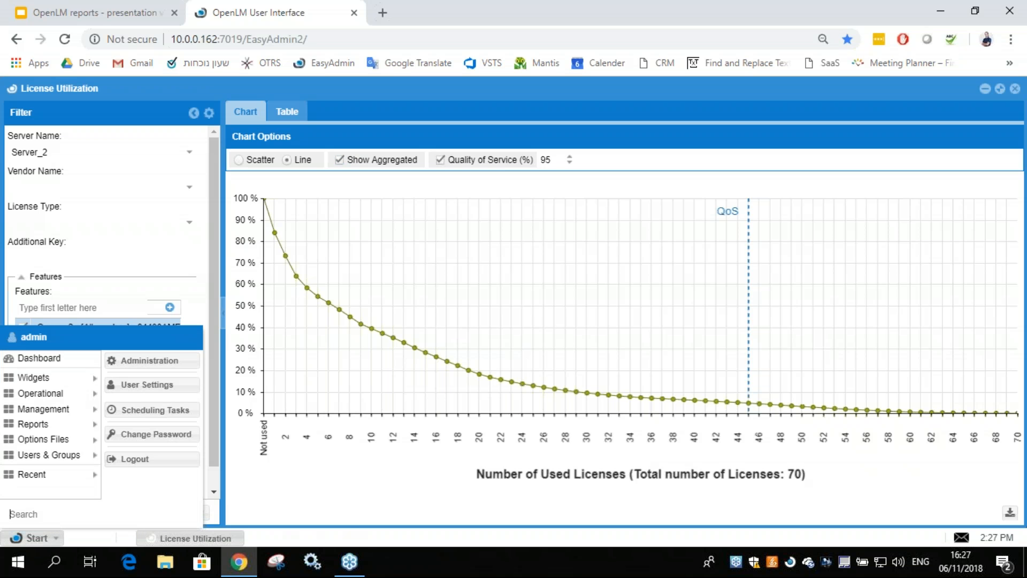
left_click(166, 368)
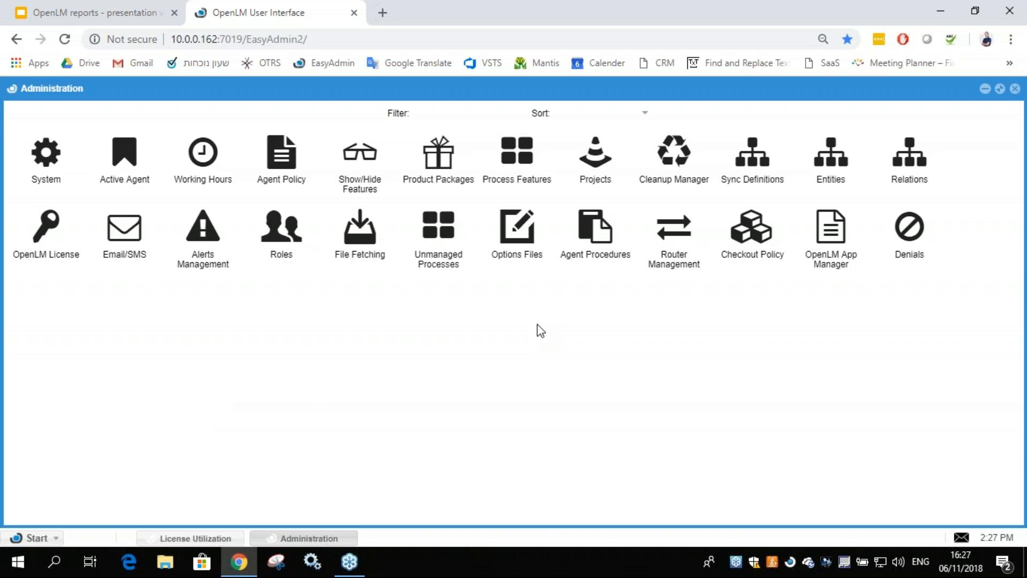
left_click(53, 539)
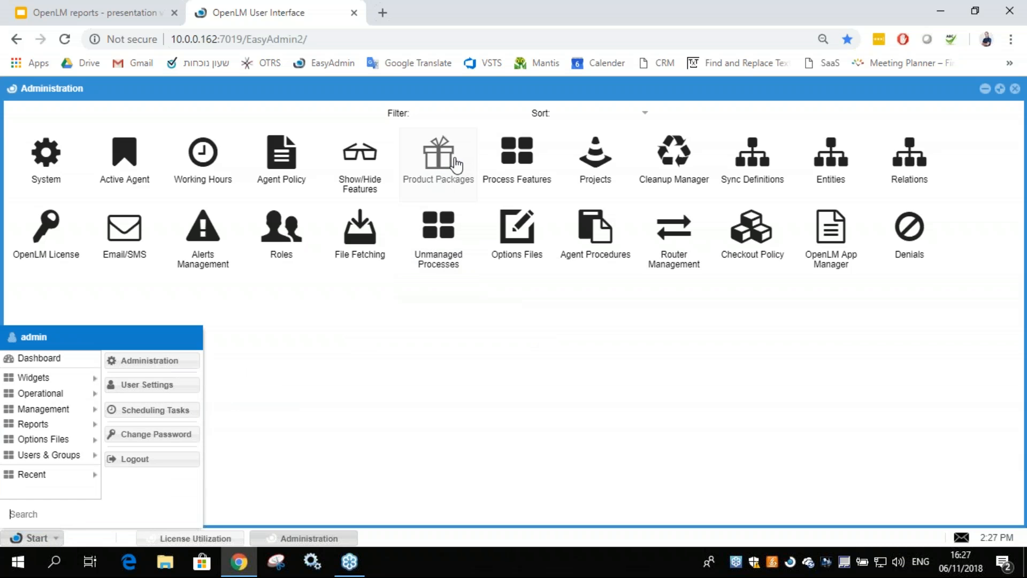
left_click(455, 164)
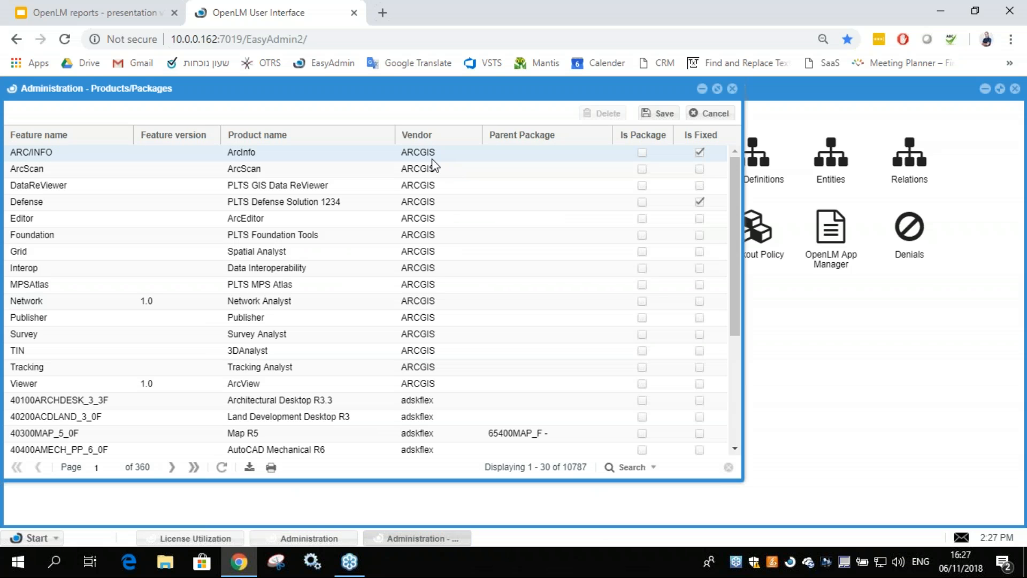
left_click(717, 88)
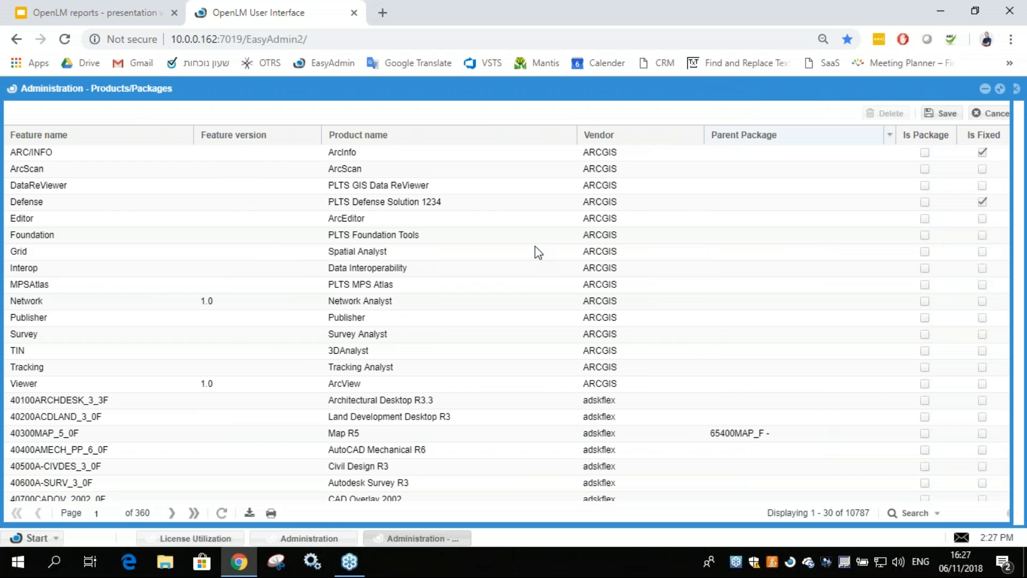
- Open the product name of feature 40600A-SURV_3_0F for editing in the products list
scroll(442, 339, "down", 3)
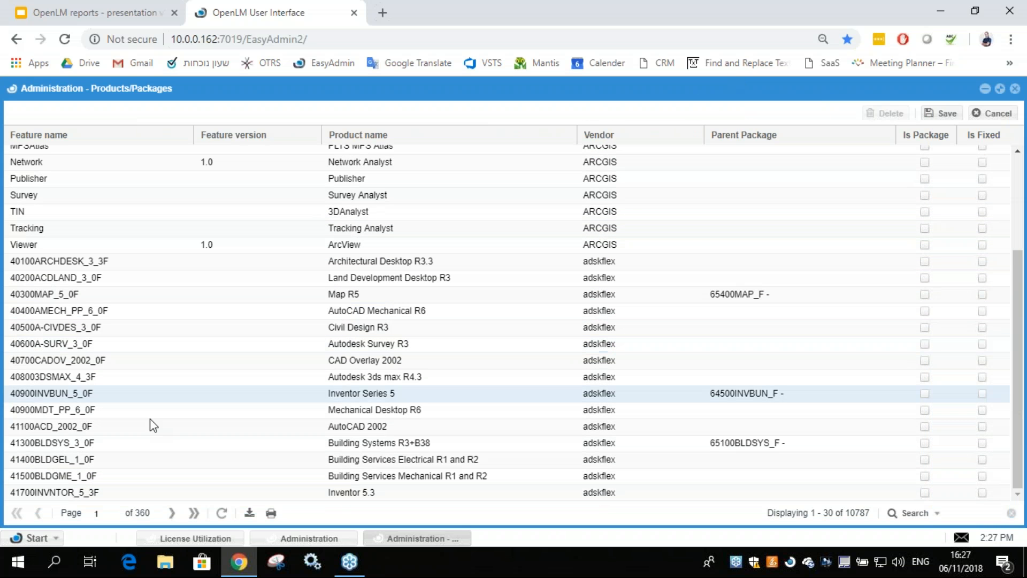
left_click(59, 380)
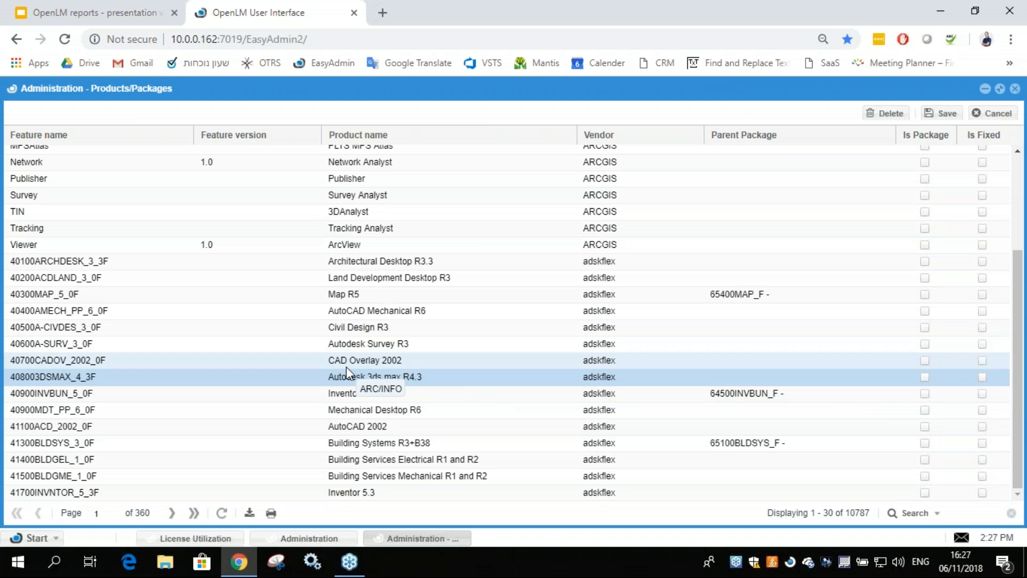
double_click(348, 345)
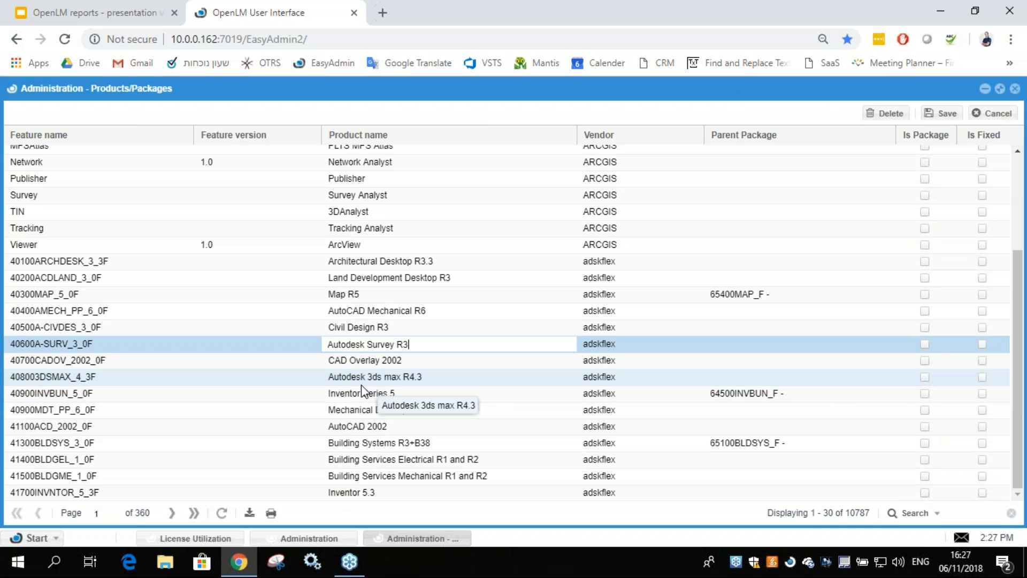
- Copy the feature name 64300ACD_F from the License Utilization report's feature selection list and close that list
left_click(195, 538)
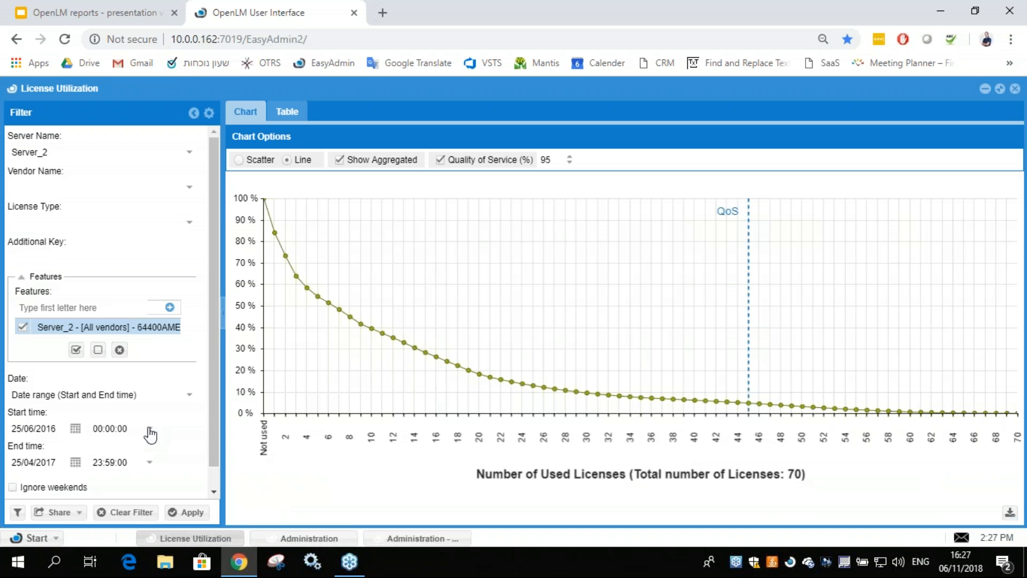
left_click(169, 307)
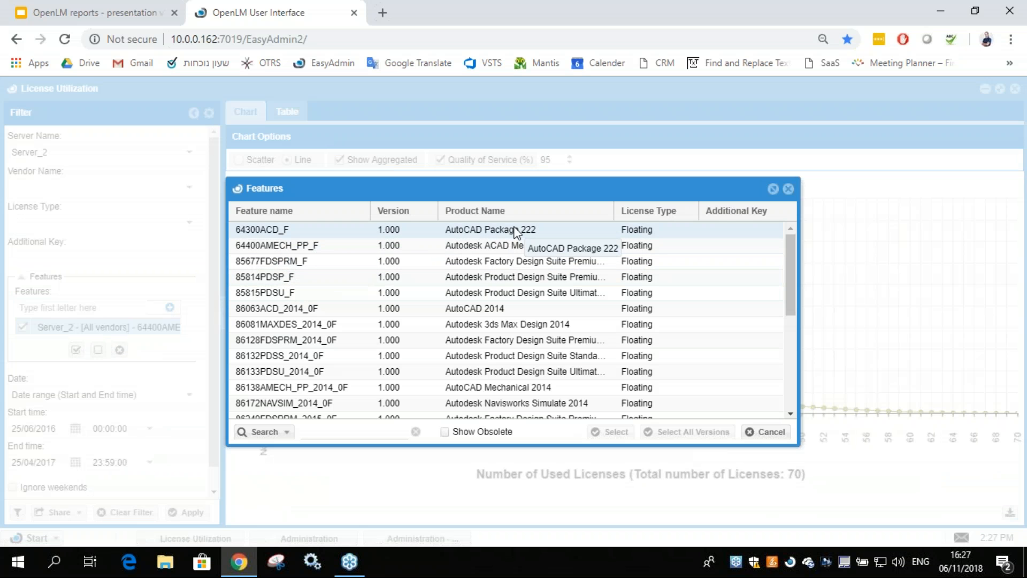
left_click(463, 236)
key("ctrl+c")
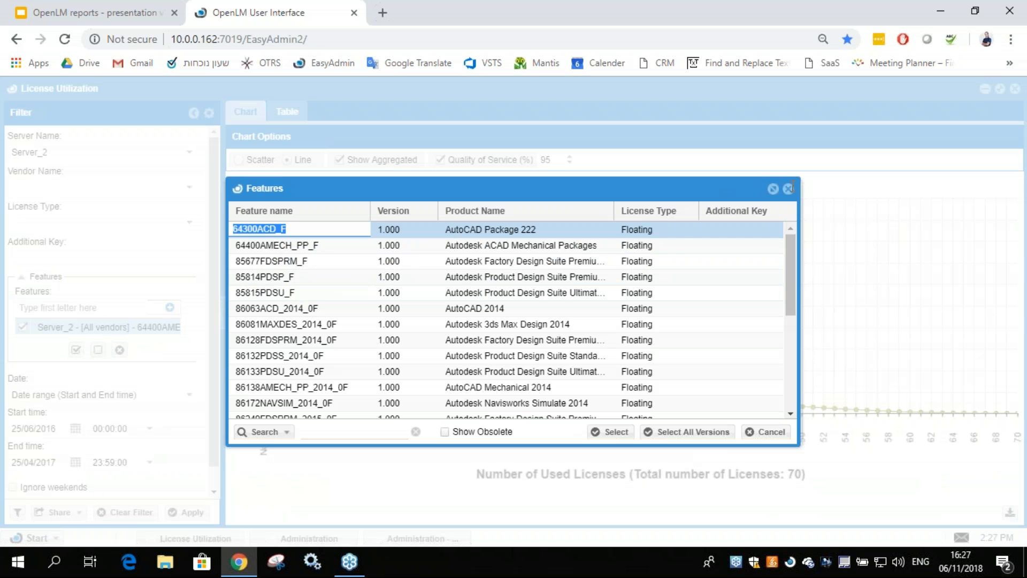
left_click(773, 189)
- Return to the Products/Packages list and search it for the copied feature name 64300ACD_F
left_click(403, 538)
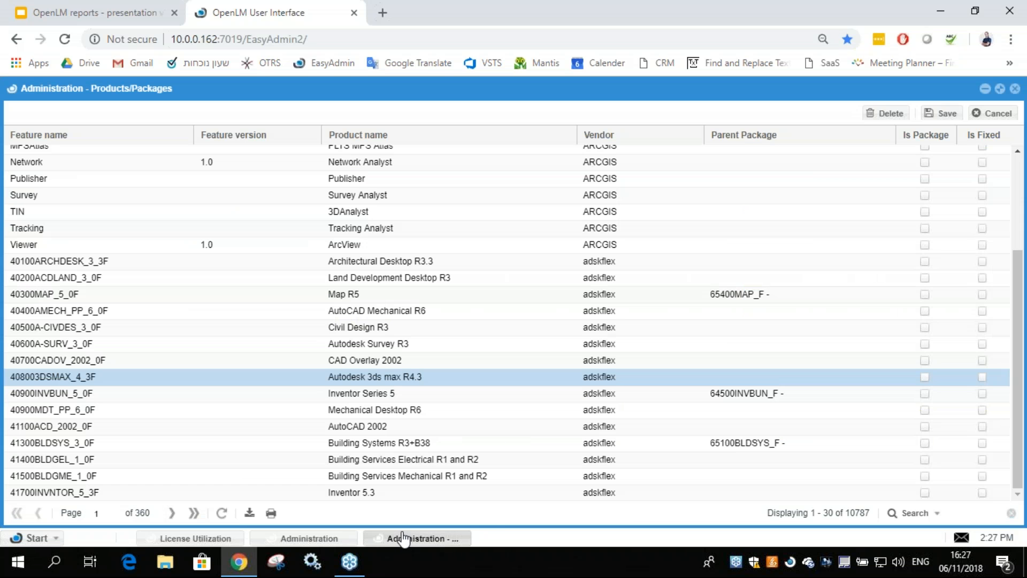
left_click(979, 512)
key("ctrl+v")
left_click(907, 512)
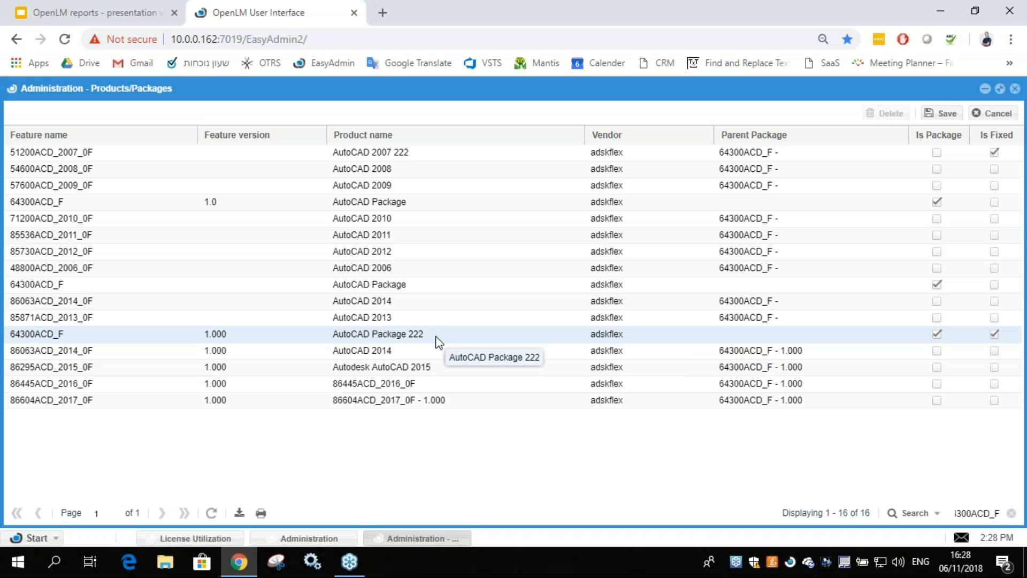
- Change the product name of feature 64300ACD_F version 1.000 to "AutoCAD Package" and save the list
double_click(416, 334)
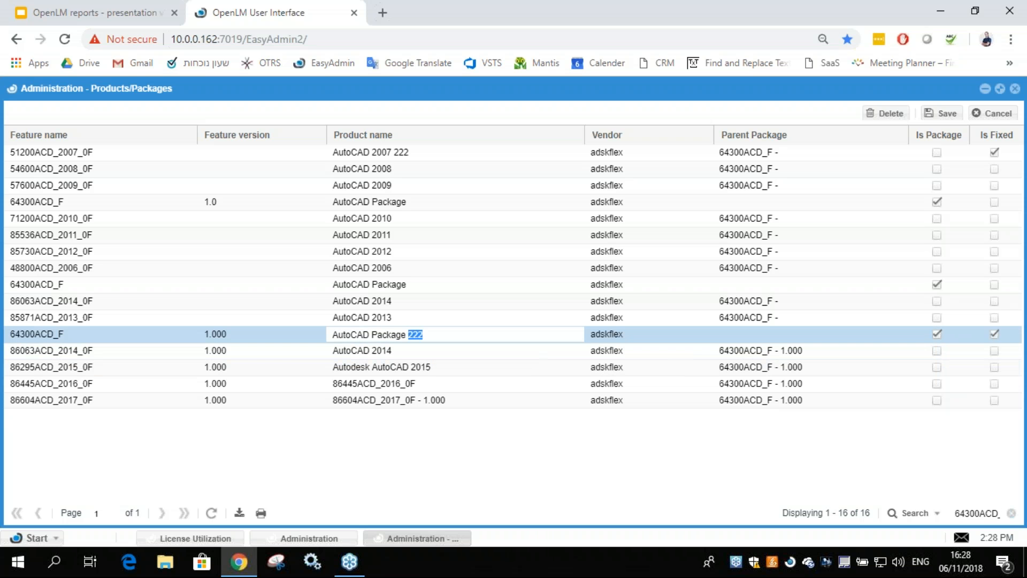
left_click(334, 335)
left_click_drag(333, 335, 375, 337)
double_click(418, 334)
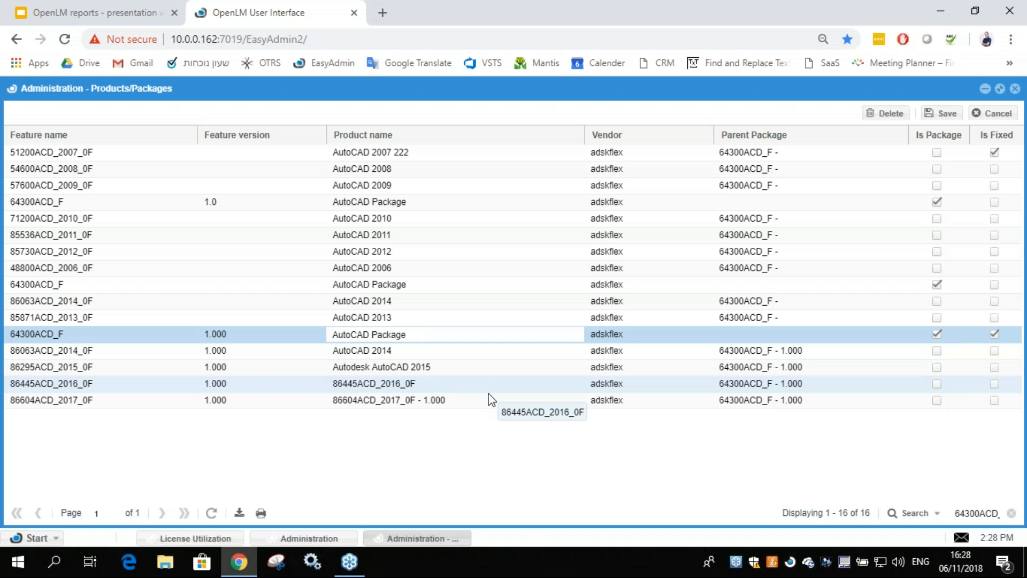
left_click(468, 416)
left_click(926, 117)
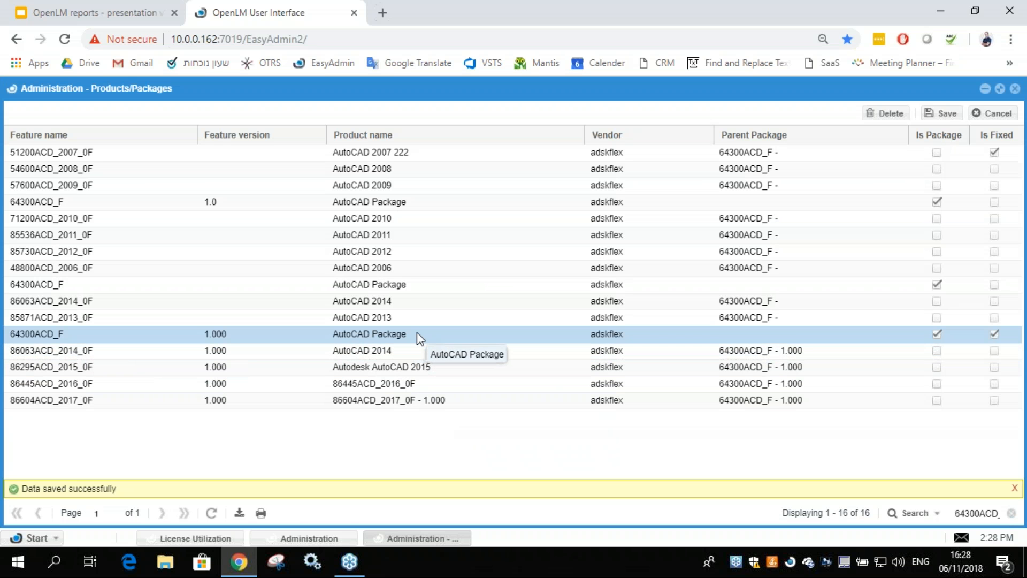
- Open the feature selection list in the License Utilization report, close it, and return to the Products/Packages list
left_click(198, 538)
left_click(170, 308)
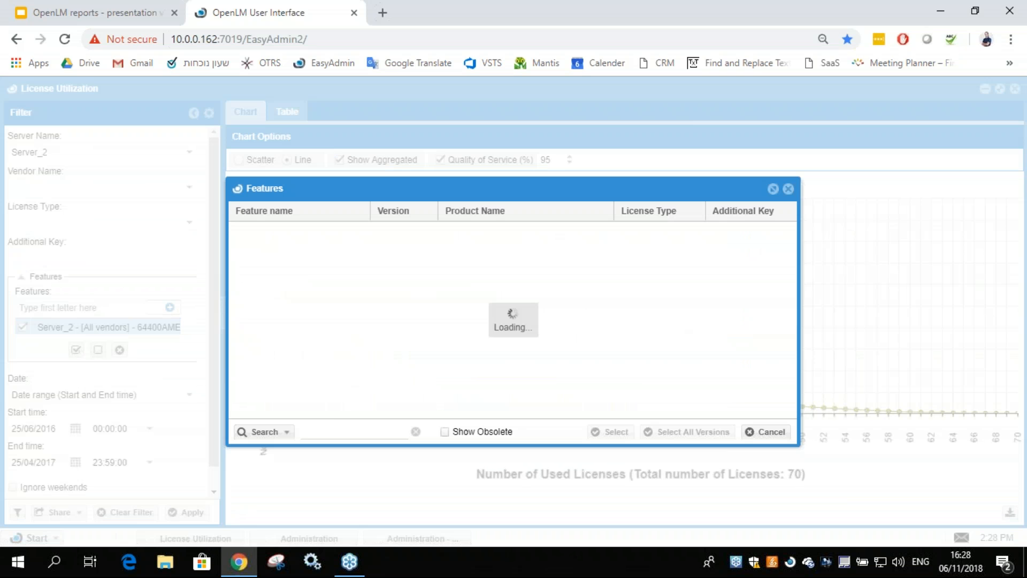
left_click(787, 193)
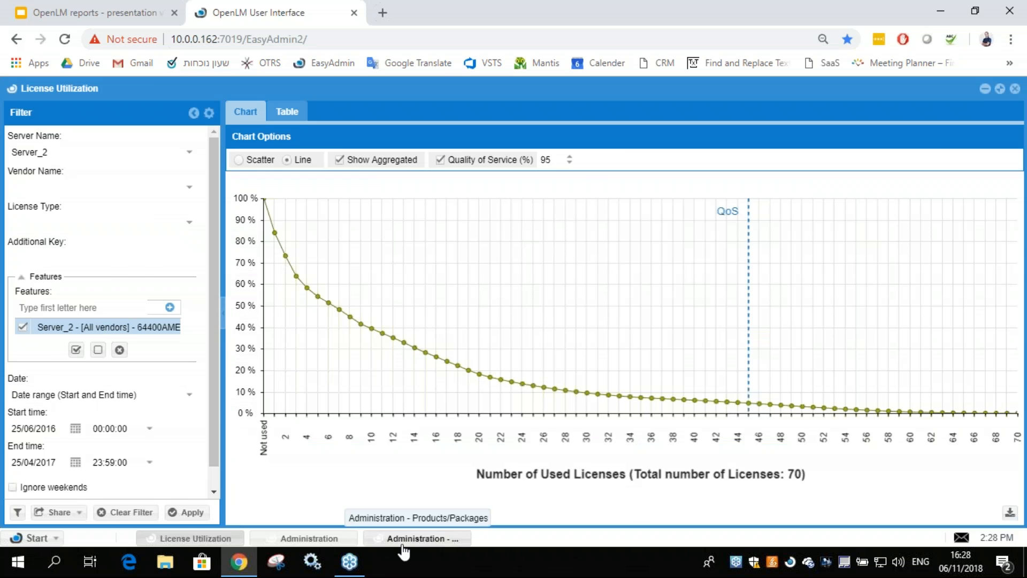
left_click(393, 537)
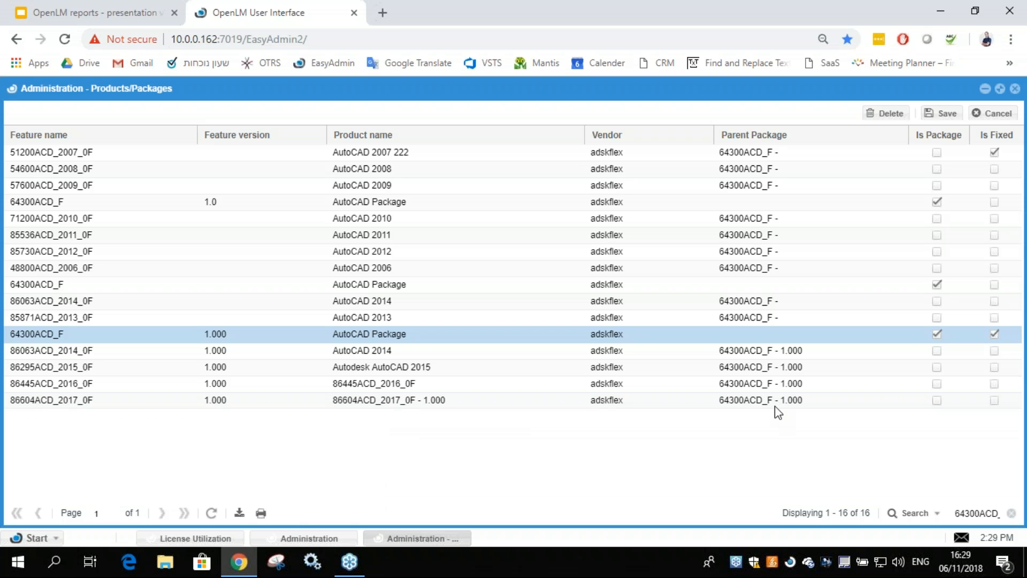
- Clear the feature search in the products list and open the product name of feature 40700CADOV_2002_0F for editing
double_click(967, 514)
key("BackSpace")
scroll(489, 313, "down", 3)
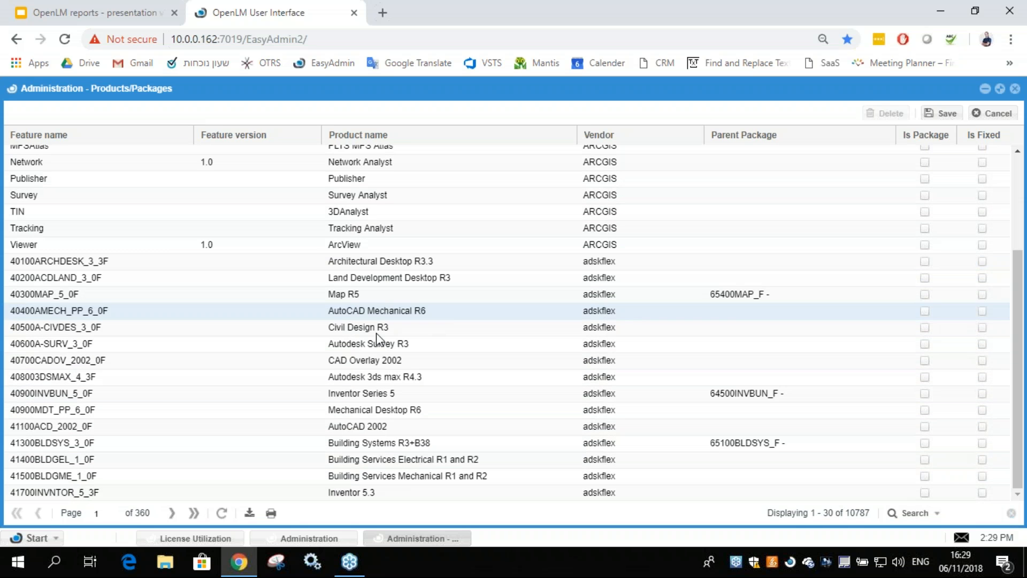
left_click(96, 360)
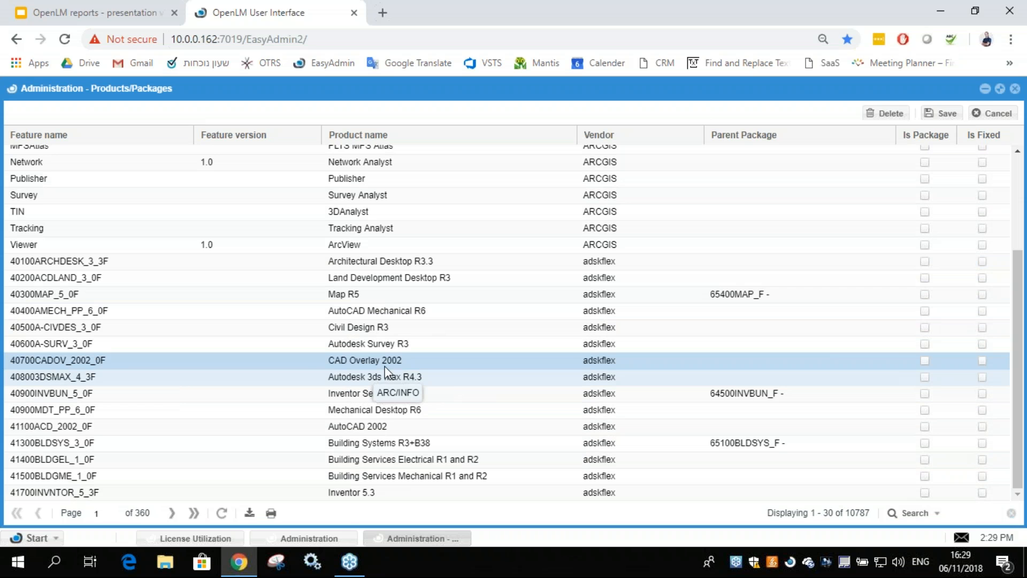
double_click(408, 360)
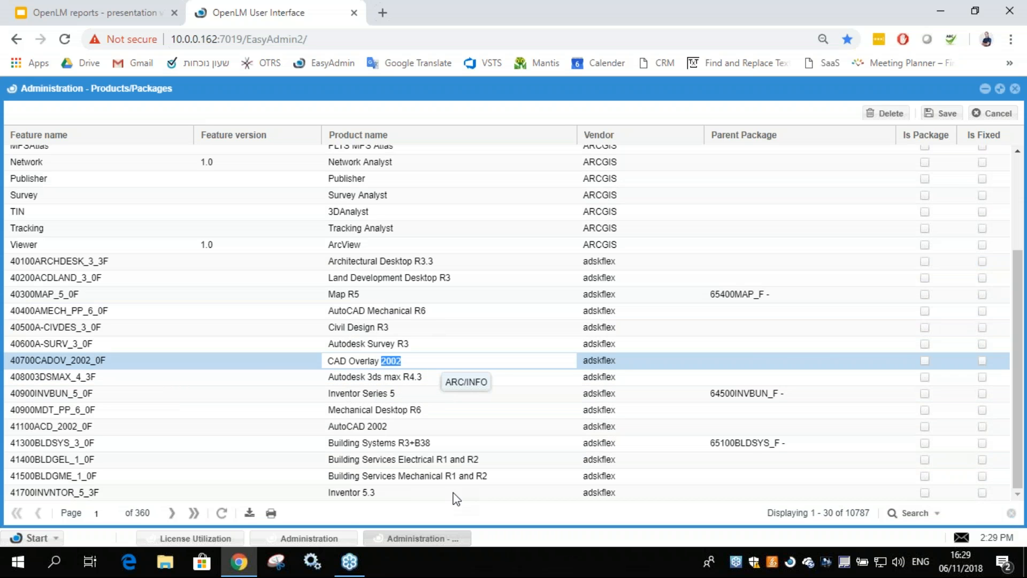
- Sort the products list by product name and open the product names of VP_SOLVER and 45400A and the version of 48100A for editing
left_click(413, 138)
double_click(257, 171)
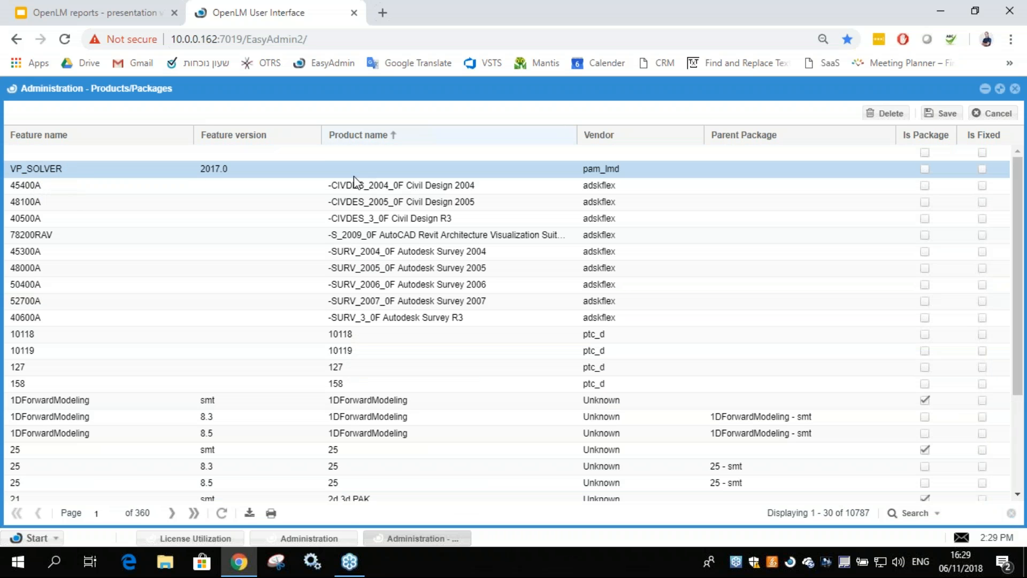
double_click(418, 169)
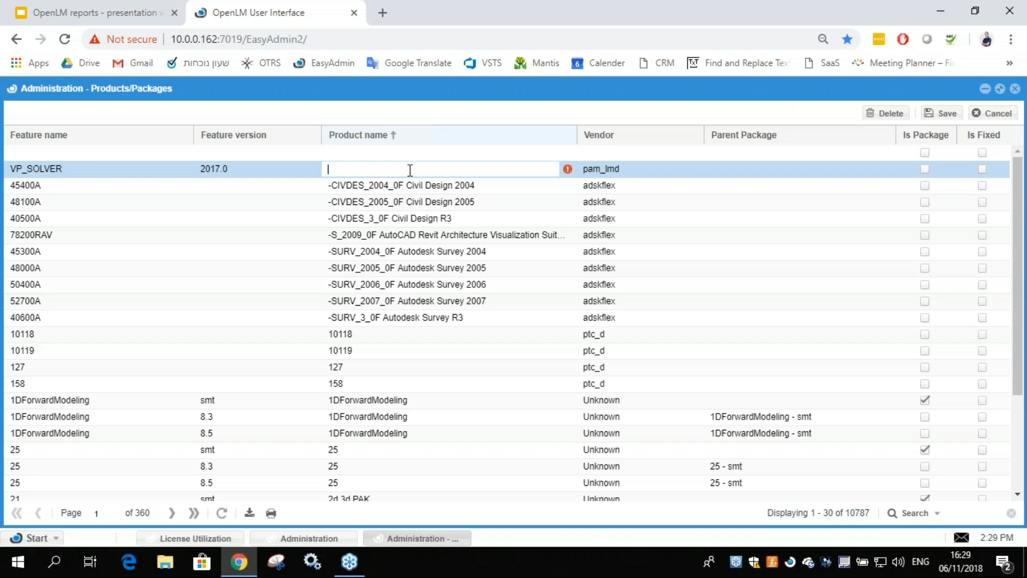
double_click(357, 186)
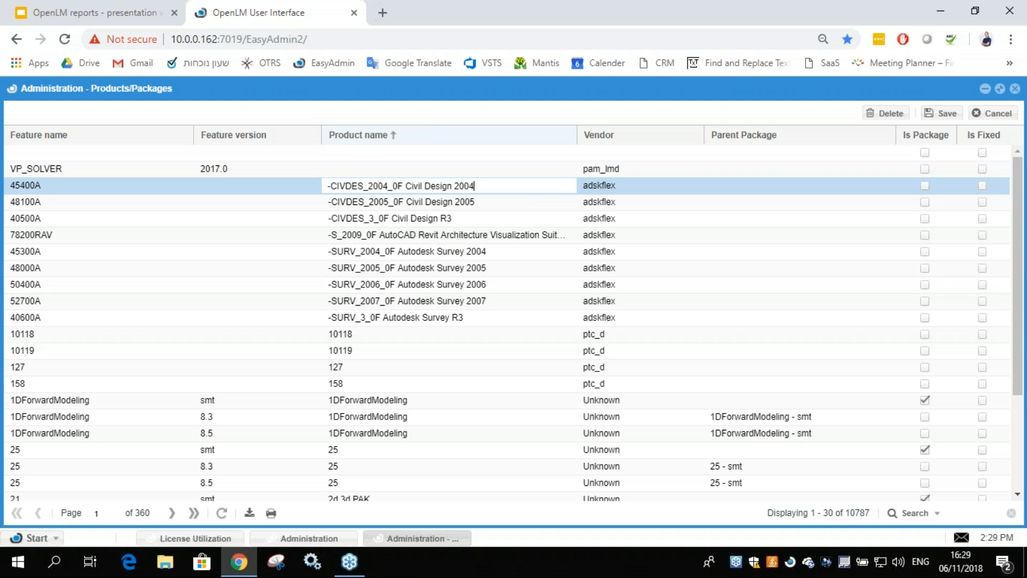
double_click(300, 206)
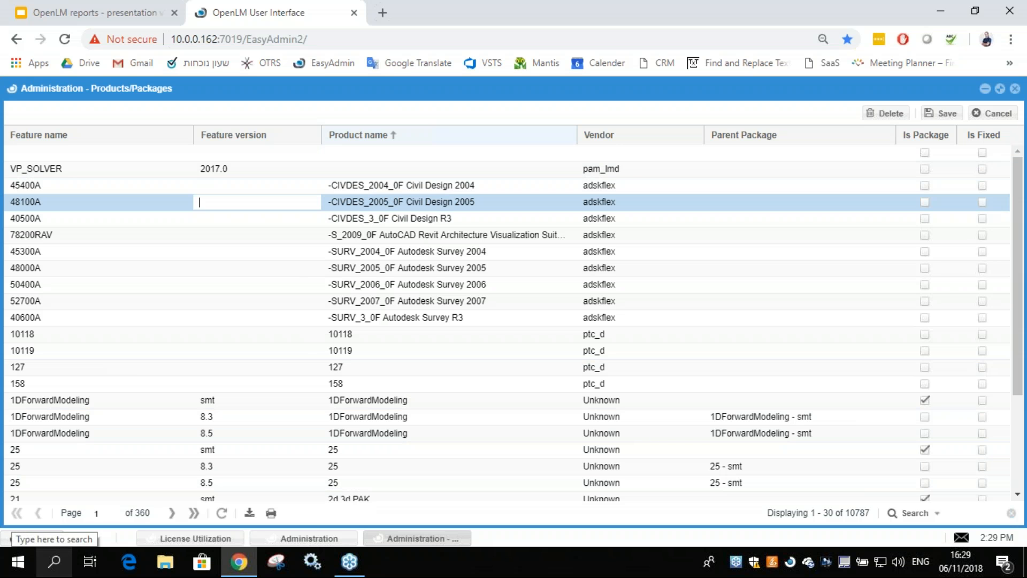
- Search Windows for "remote" and connect to the recent Remote Desktop machine demov4
left_click(55, 563)
type("remote")
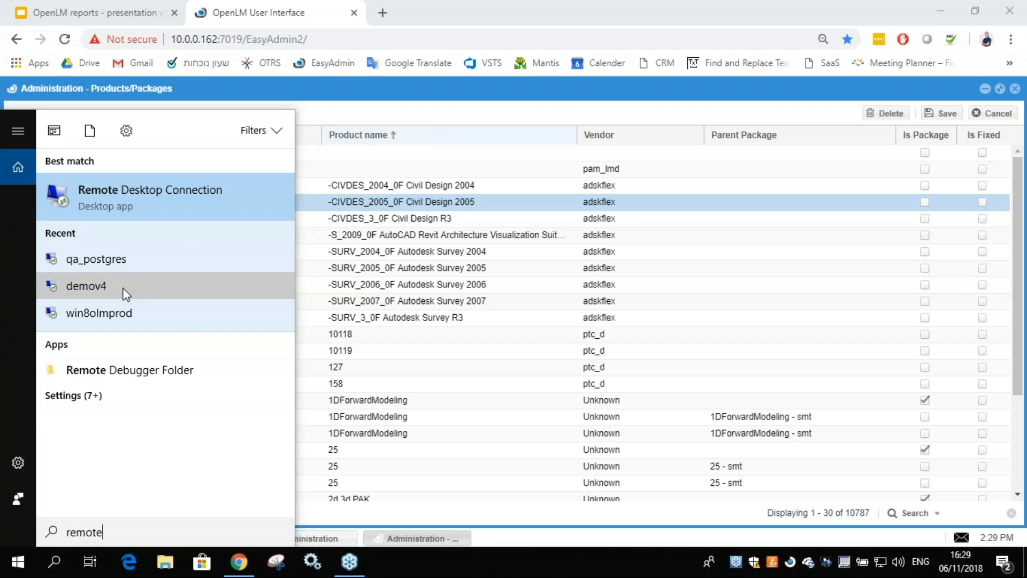
left_click(123, 289)
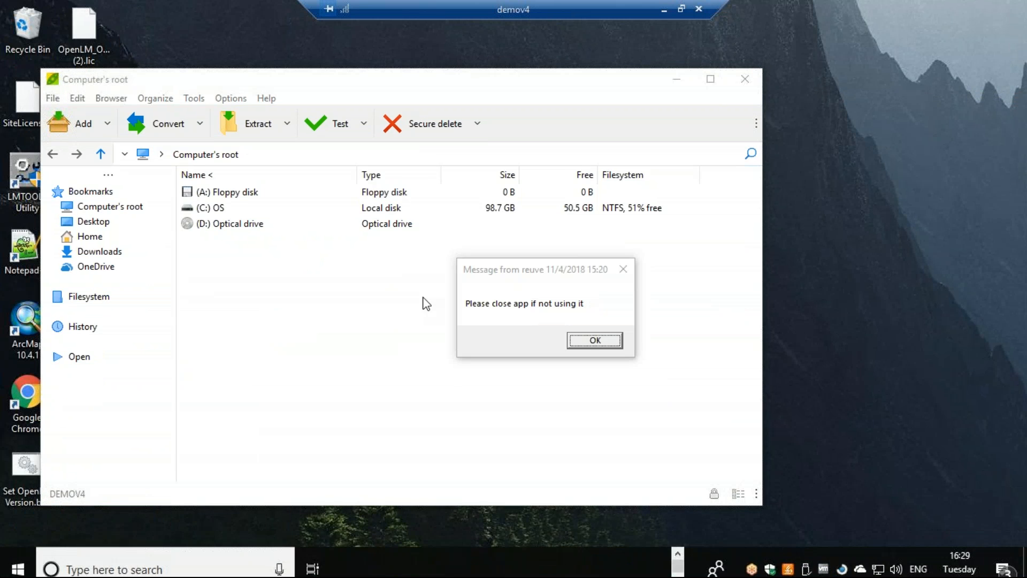
- Dismiss the first message on the remote machine, search for "server", and launch Configure OpenLM Server with administrator approval
left_click(570, 343)
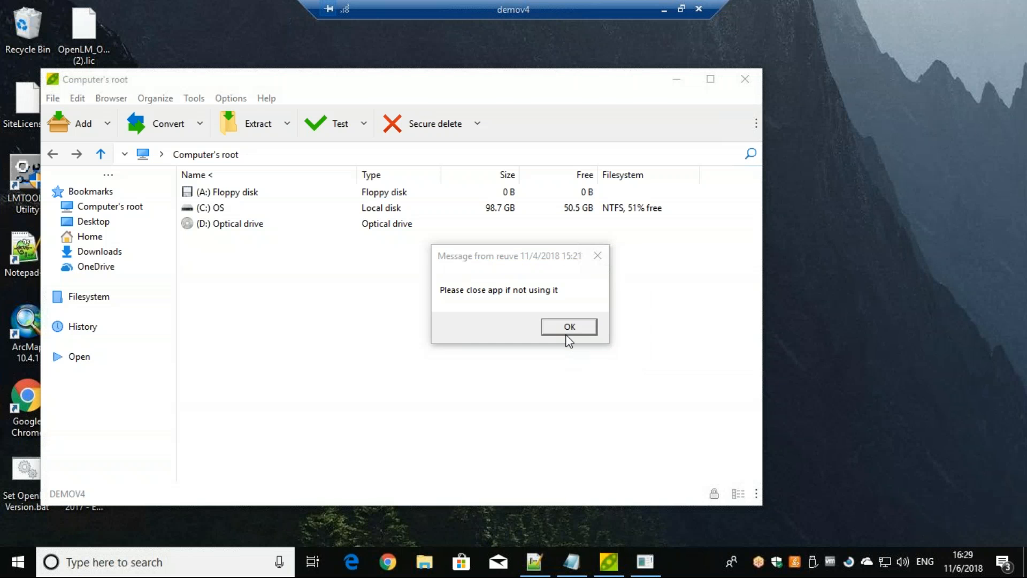
left_click(188, 551)
type("server")
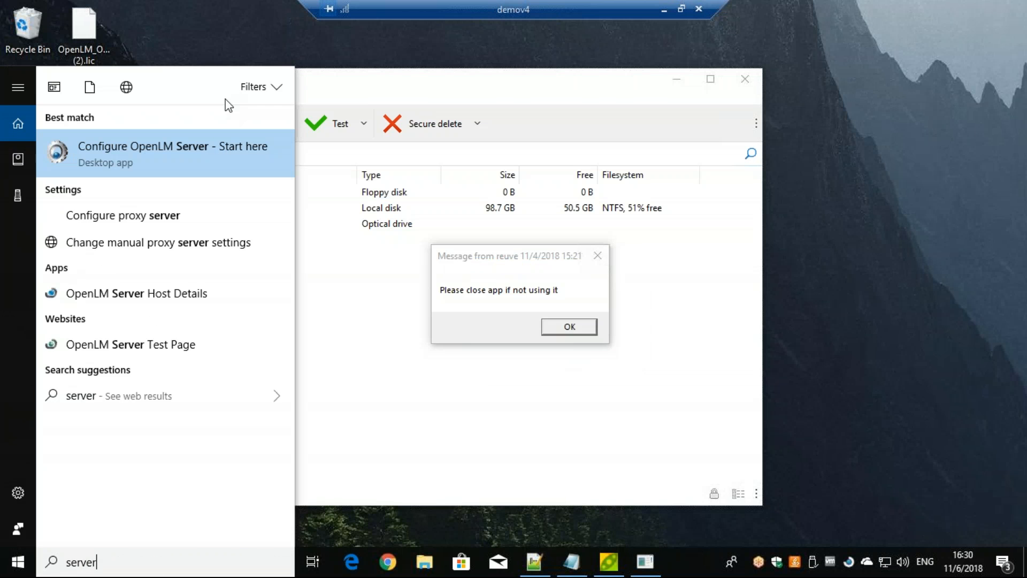
left_click(211, 140)
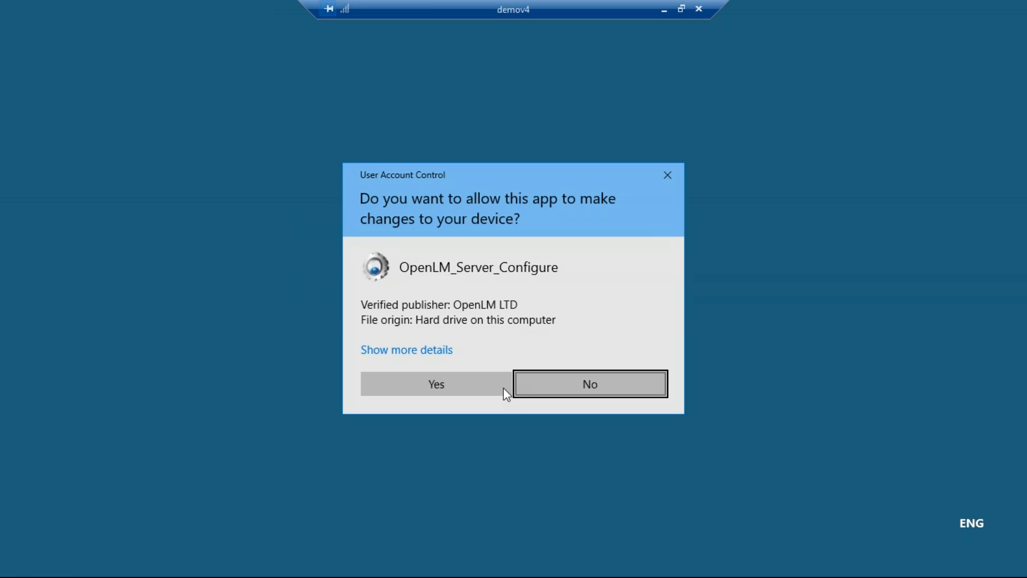
left_click(502, 387)
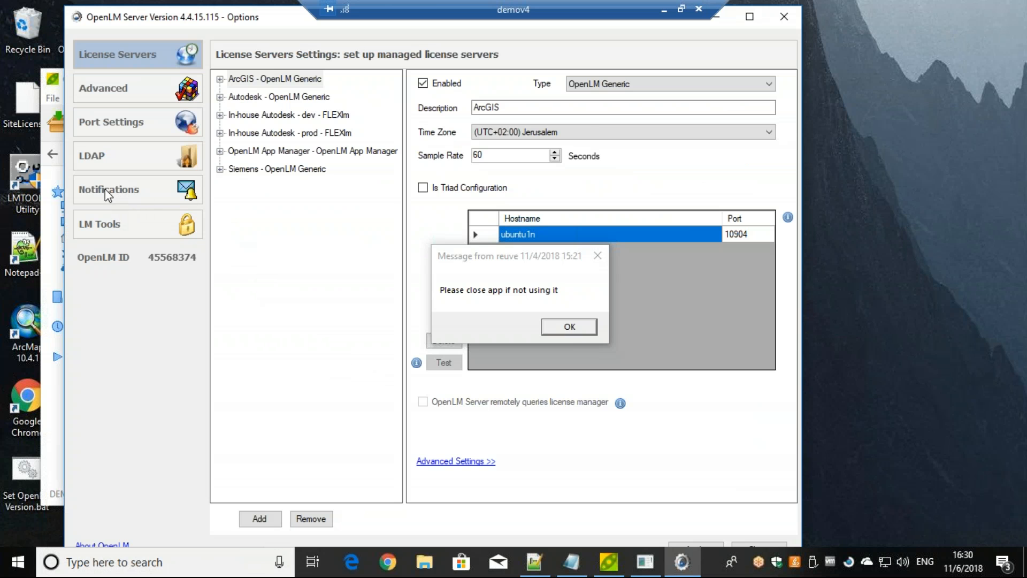
- Show the product feature and features/packages table update options in OpenLM Server's Advanced settings, then return to the local products list
left_click(114, 91)
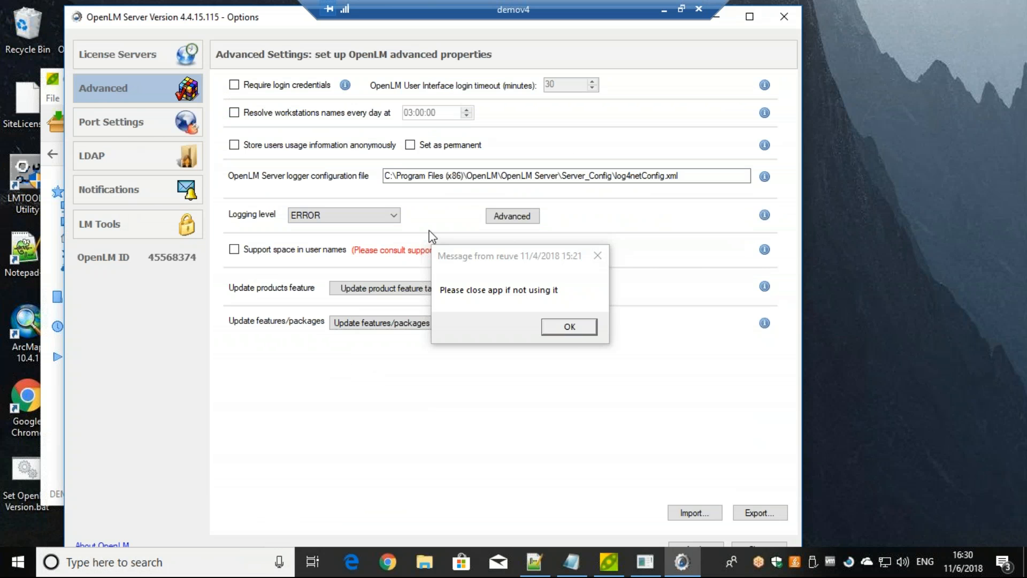
left_click_drag(476, 259, 770, 264)
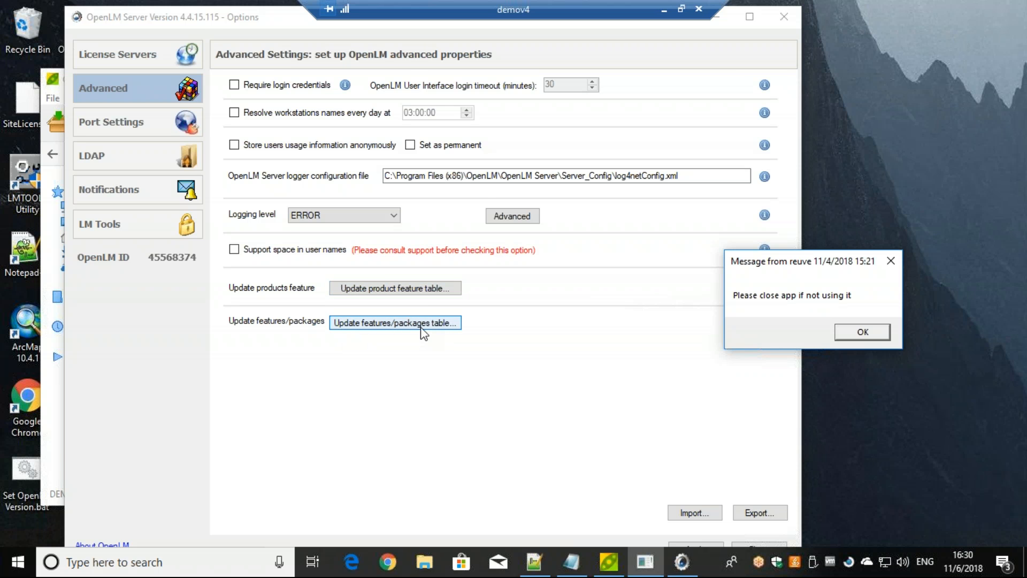
left_click(664, 10)
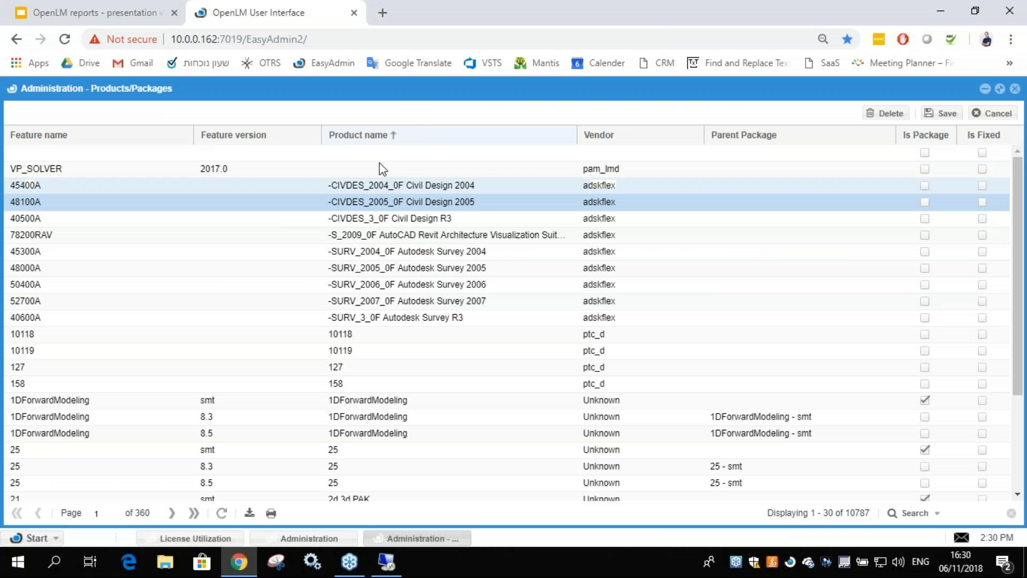
scroll(367, 297, "down", 3)
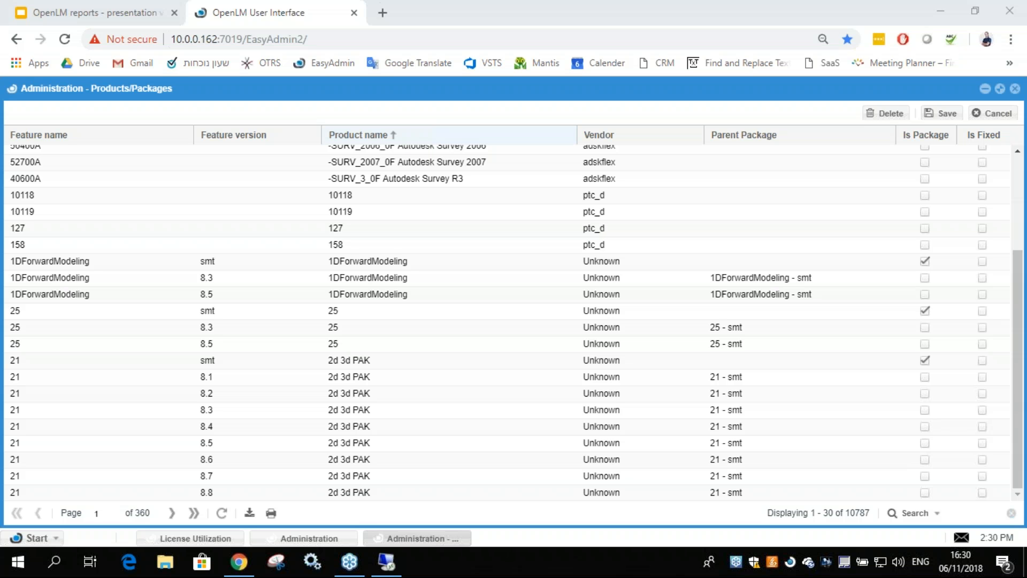
- Add a desktop shortcut for the License Utilization report
left_click(189, 537)
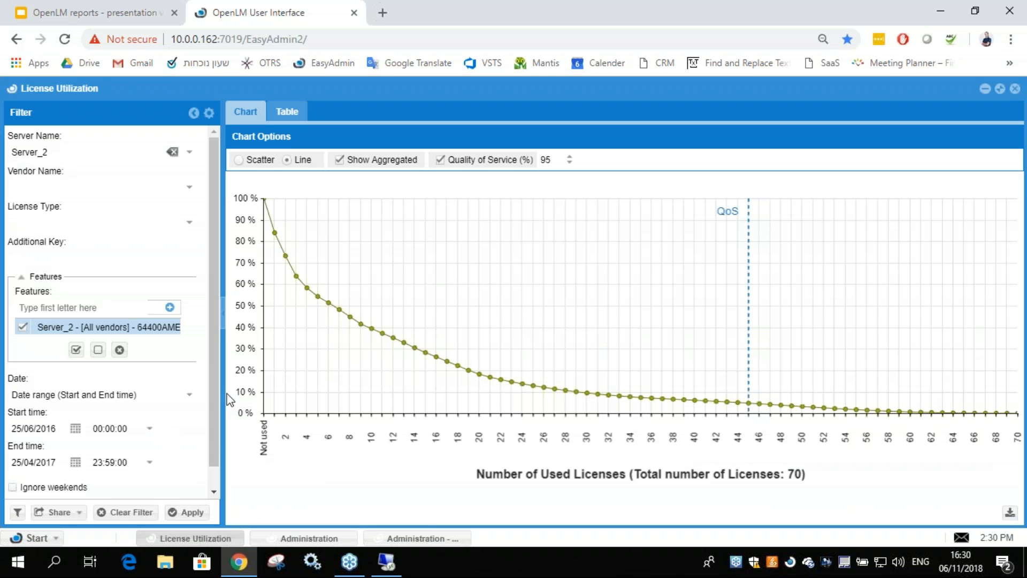
left_click(14, 92)
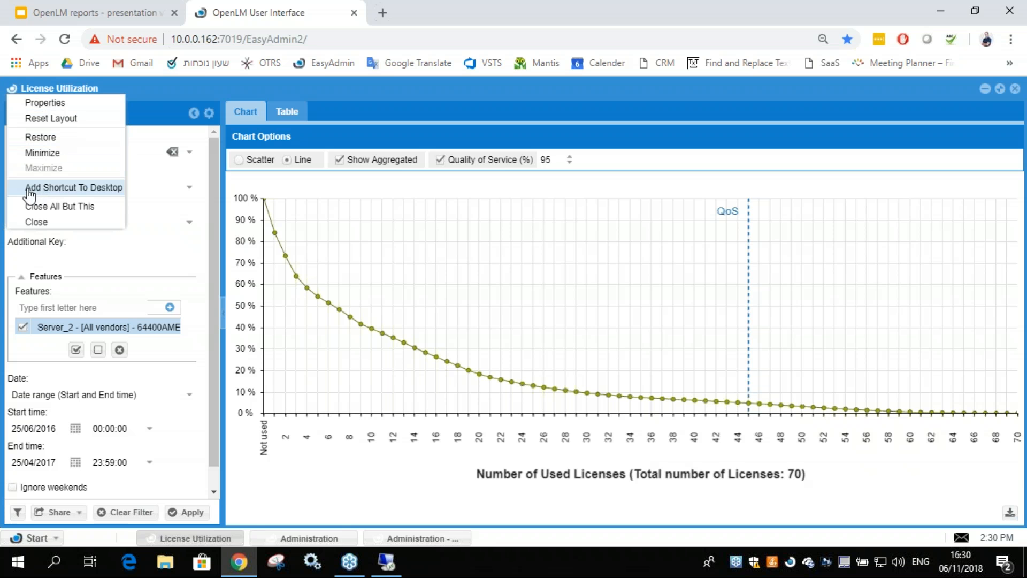
left_click(111, 188)
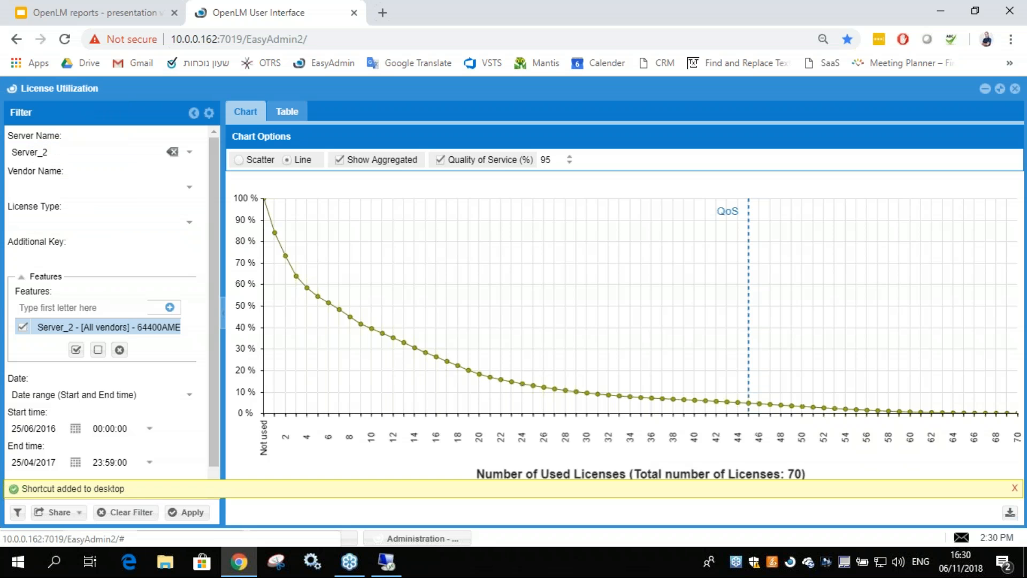
- Minimize the open OpenLM windows and place the License Utilization shortcut directly below the Denials shortcut
left_click(984, 88)
left_click(984, 89)
left_click(985, 88)
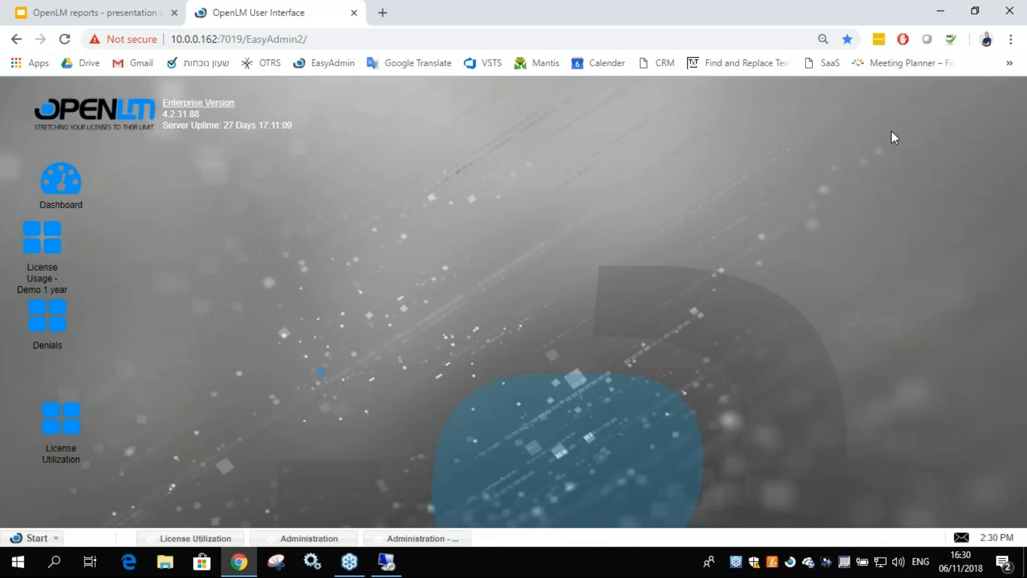
left_click_drag(61, 426, 46, 388)
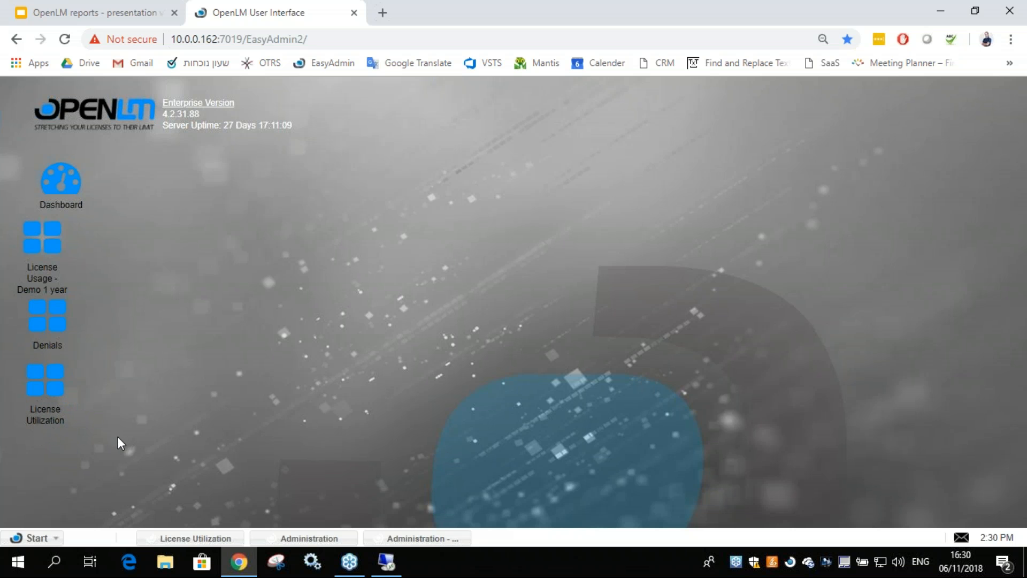
- Review the startup properties of the License Utilization report and close them without saving
left_click(204, 539)
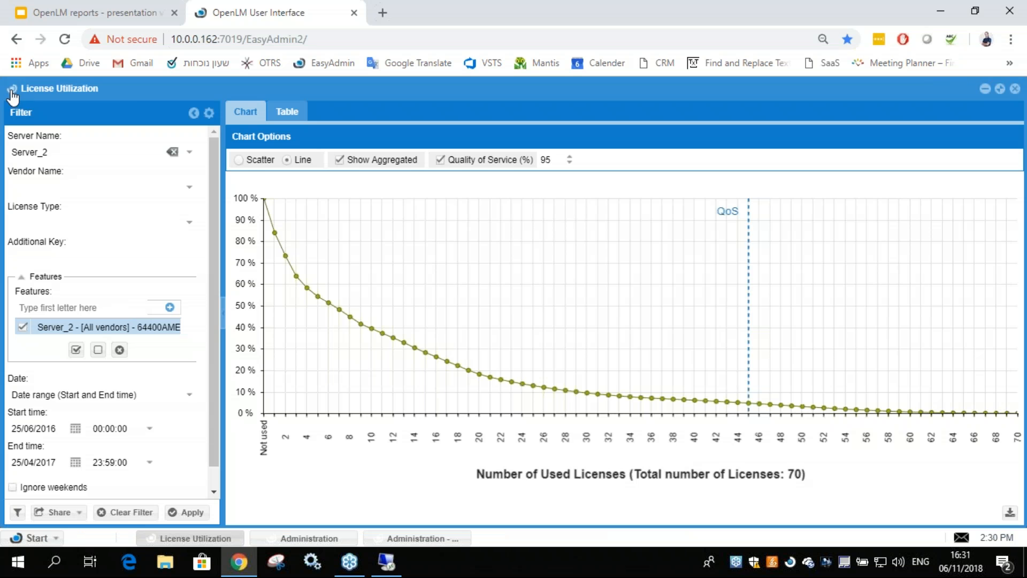
left_click(12, 90)
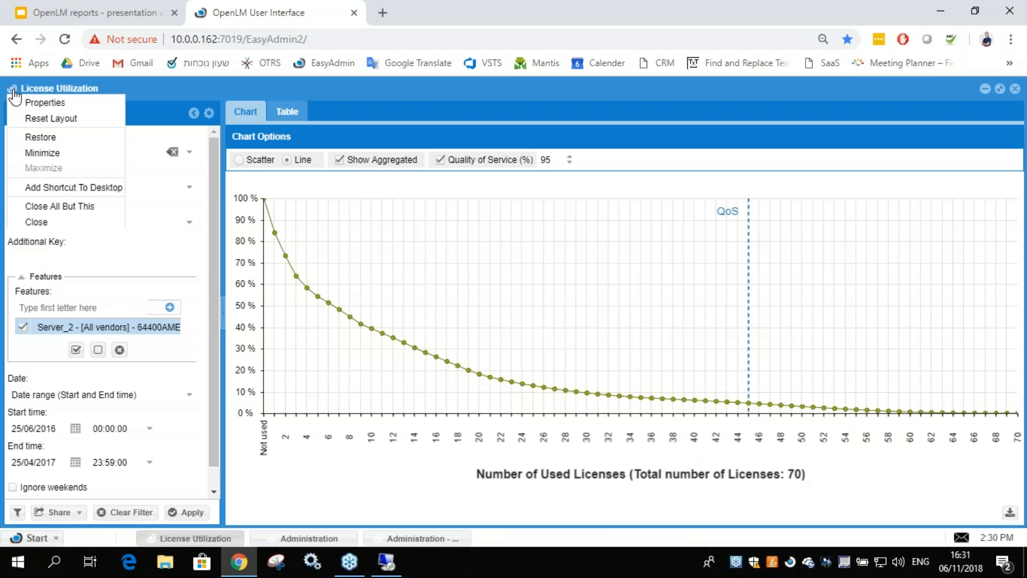
left_click(33, 103)
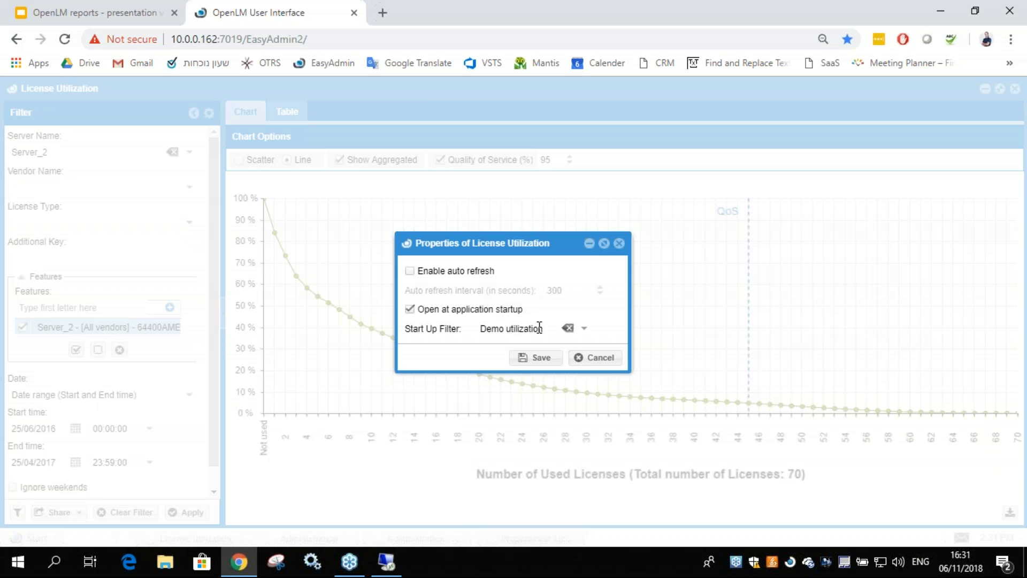
left_click(602, 358)
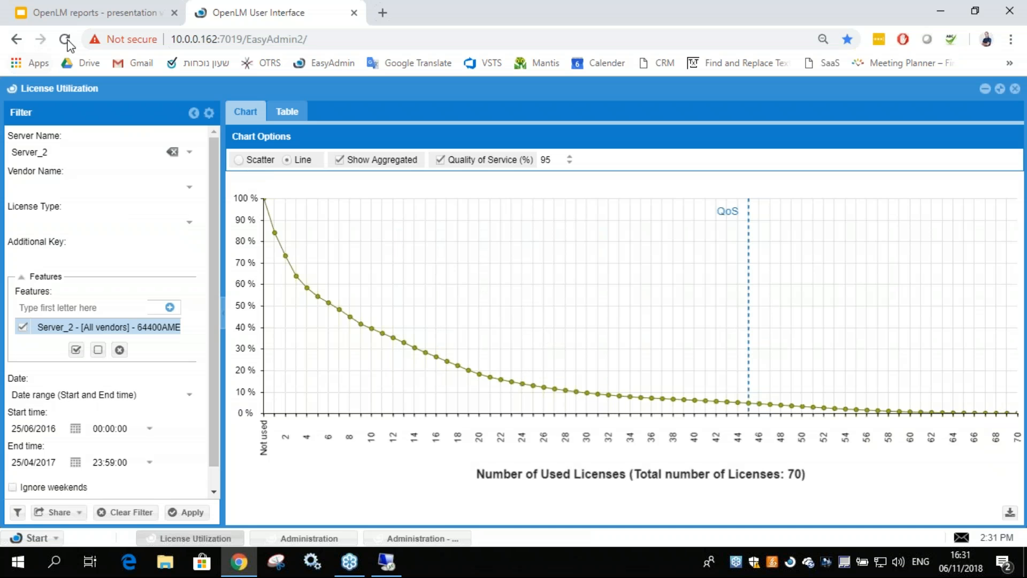
- Reload the OpenLM User Interface so its startup reports open, and view the License Usage report
left_click(65, 40)
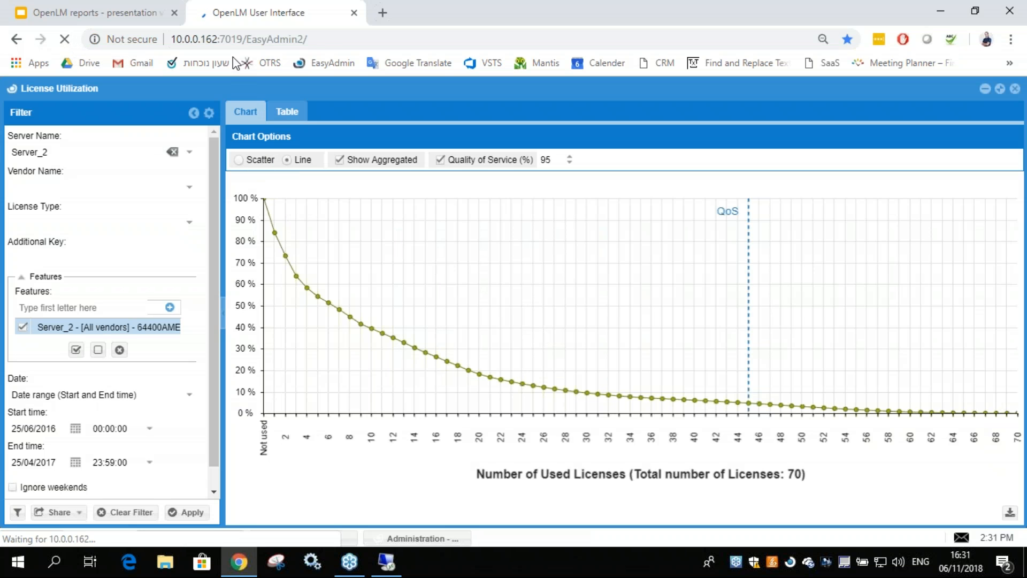
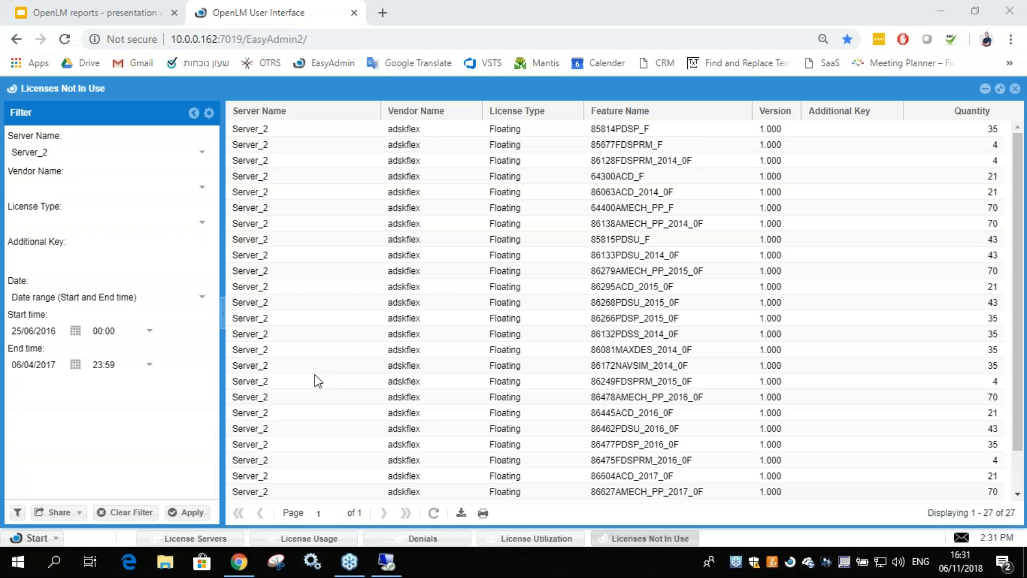
scroll(320, 375, "down", 1)
left_click(309, 538)
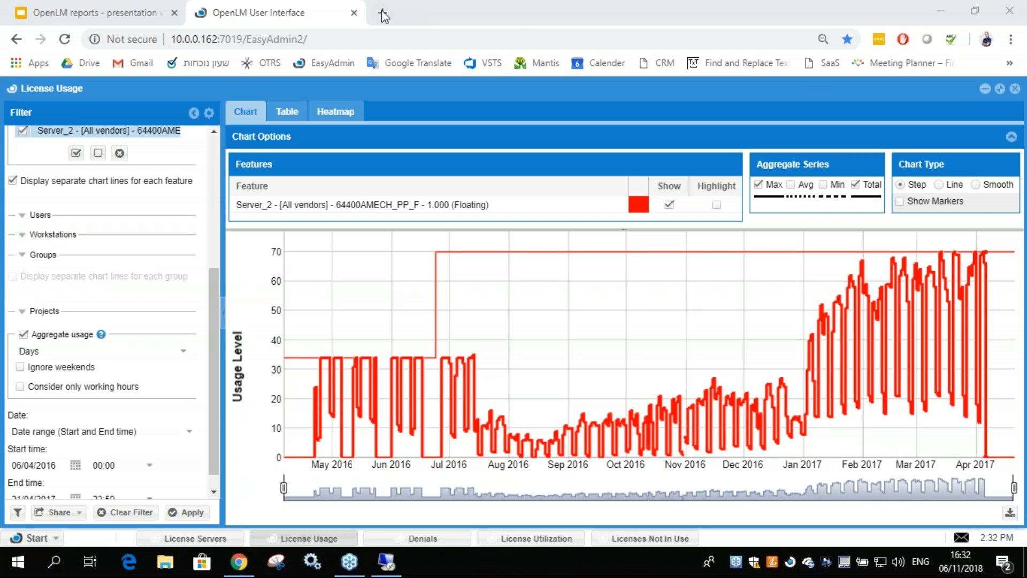
- Open openlm.com in a new browser tab and bring up the site's online support chat
key("ctrl+t")
type("op")
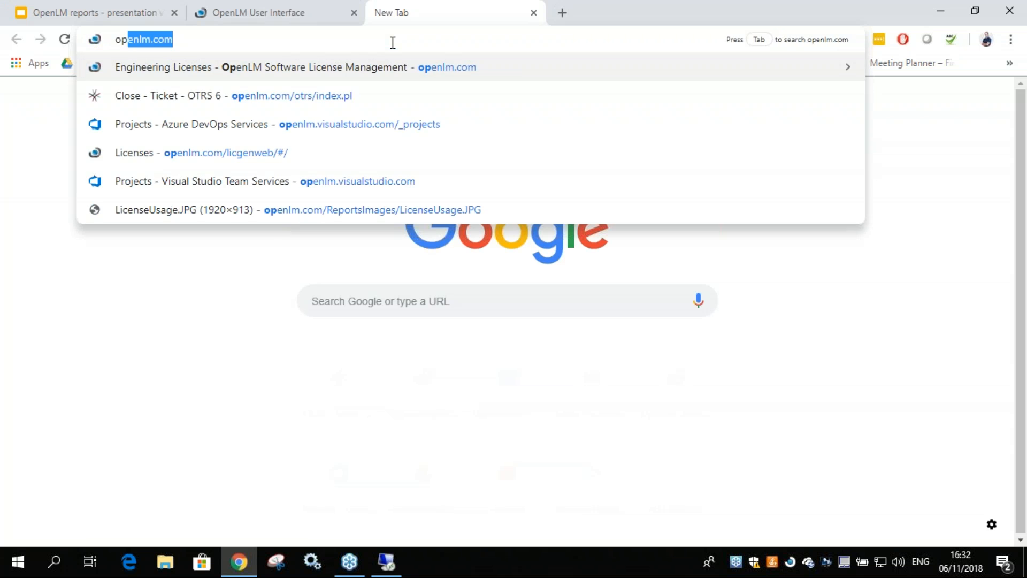
key("Return")
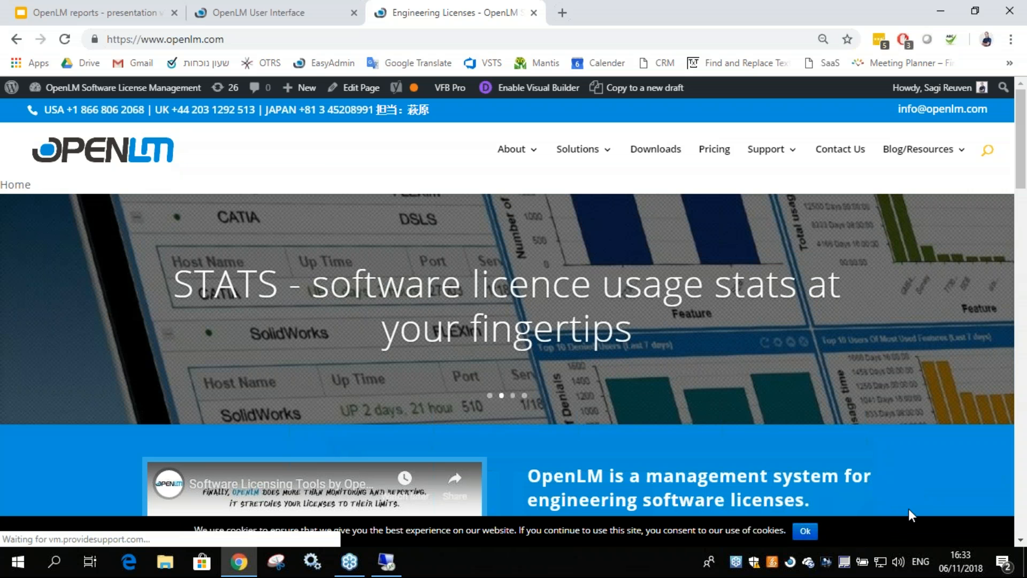
left_click(847, 350)
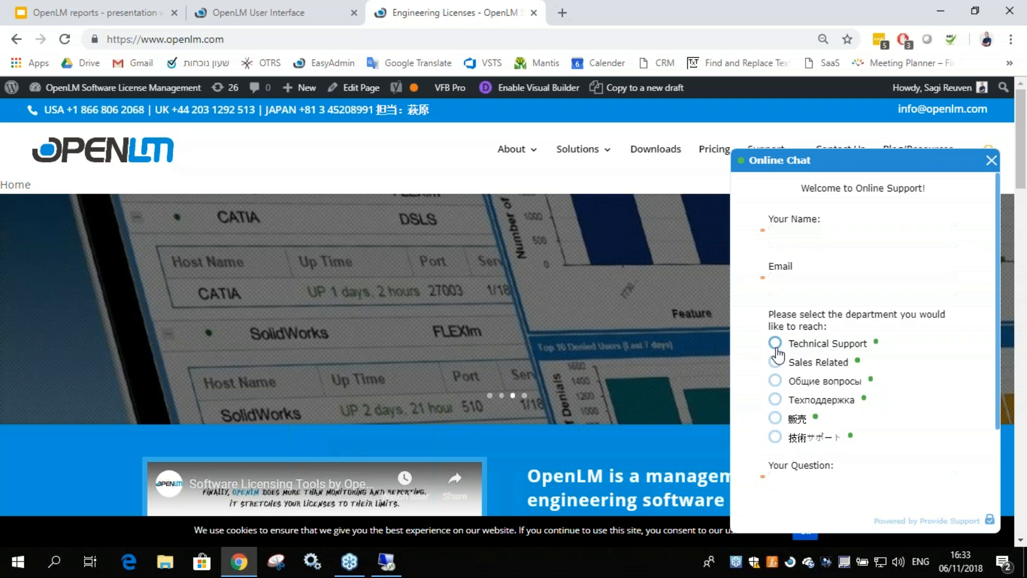
- Look over the department choices in the online support chat form and close the chat without submitting anything
scroll(777, 413, "down", 3)
scroll(776, 413, "up", 3)
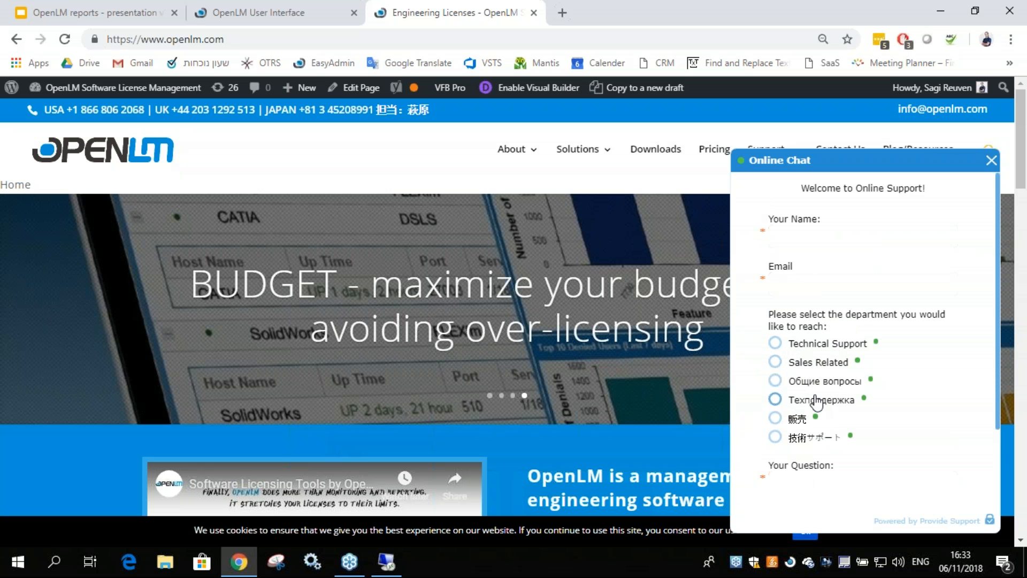
left_click(991, 160)
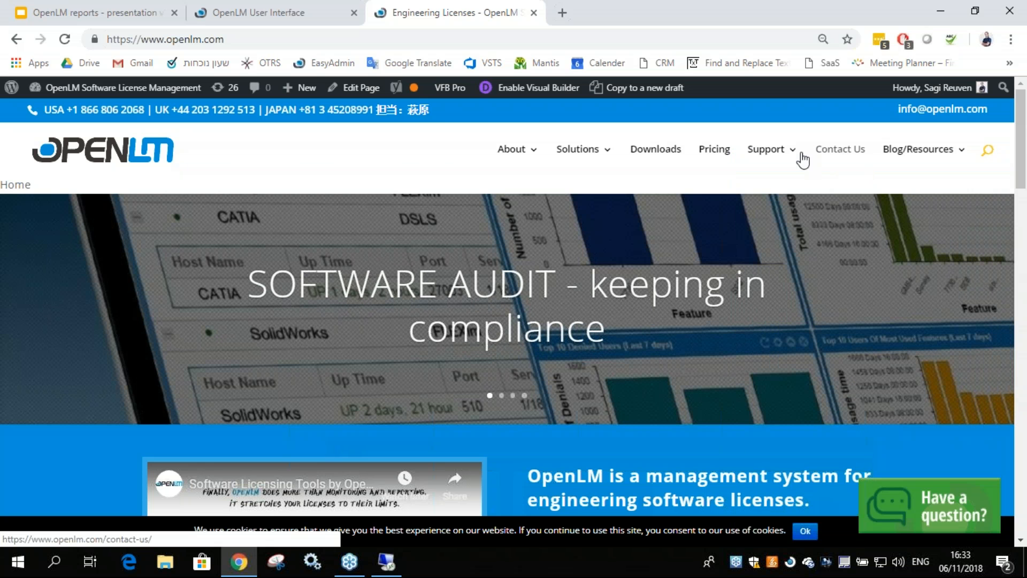
- Open the website's Contact Us page and look through the office and distributor contact details by country
left_click(838, 153)
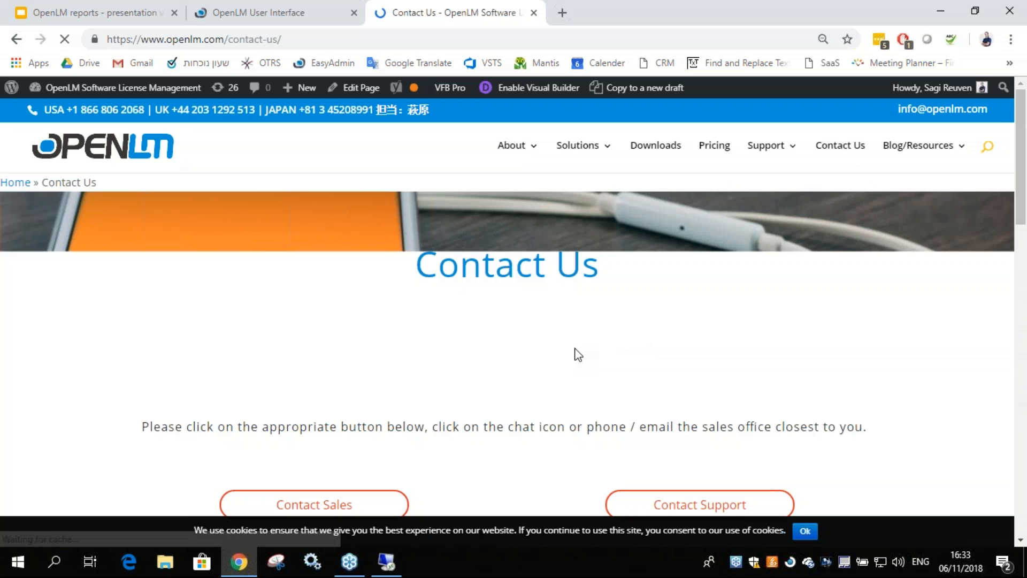
scroll(575, 353, "down", 7)
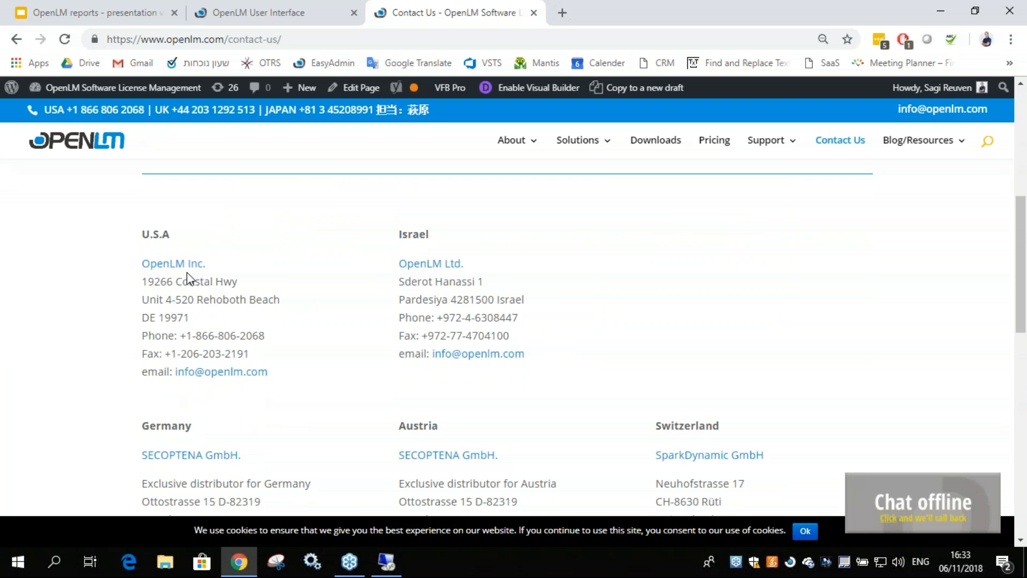
scroll(187, 272, "down", 3)
scroll(272, 323, "down", 5)
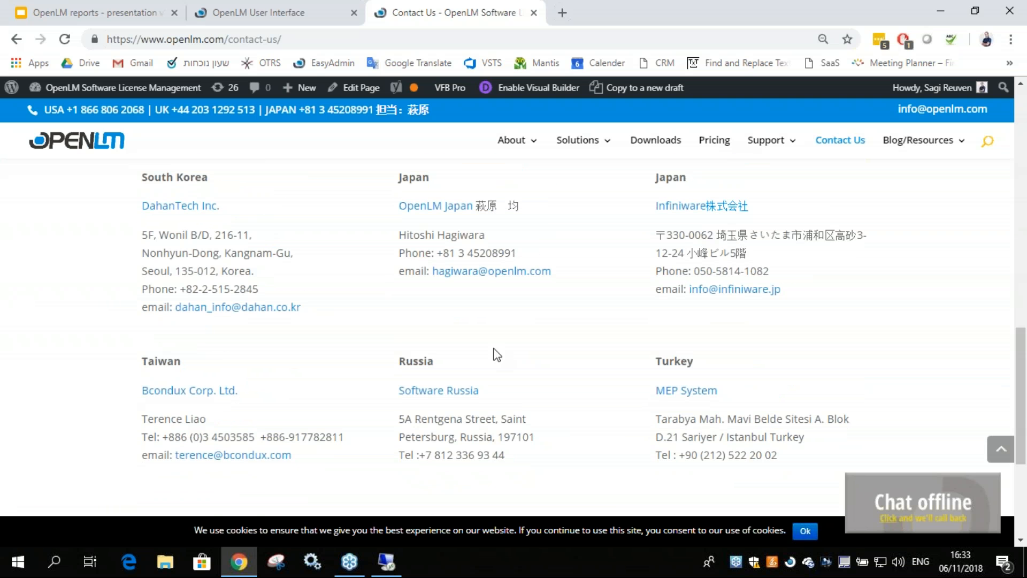
scroll(241, 371, "up", 4)
scroll(390, 344, "up", 8)
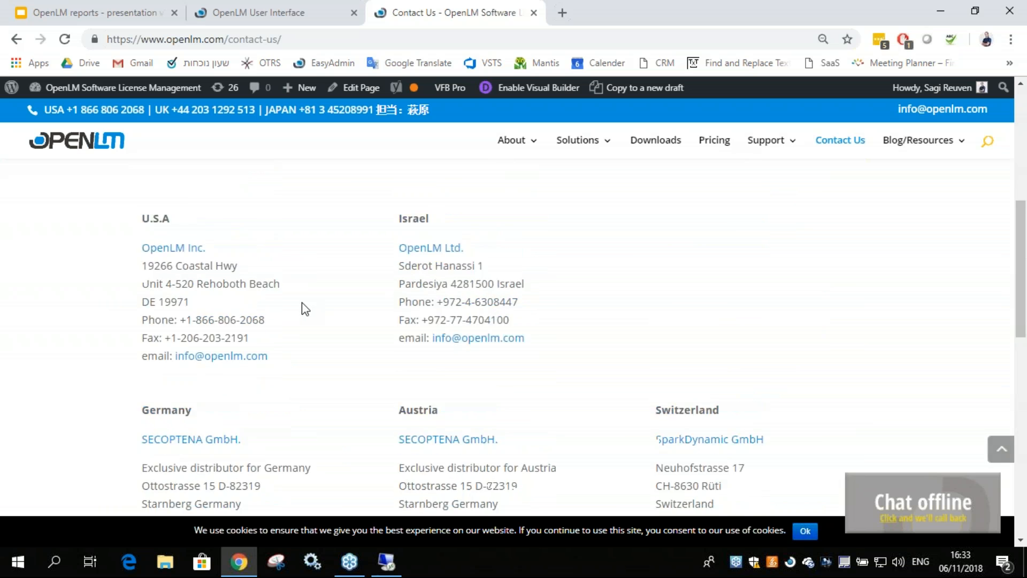
scroll(431, 339, "down", 4)
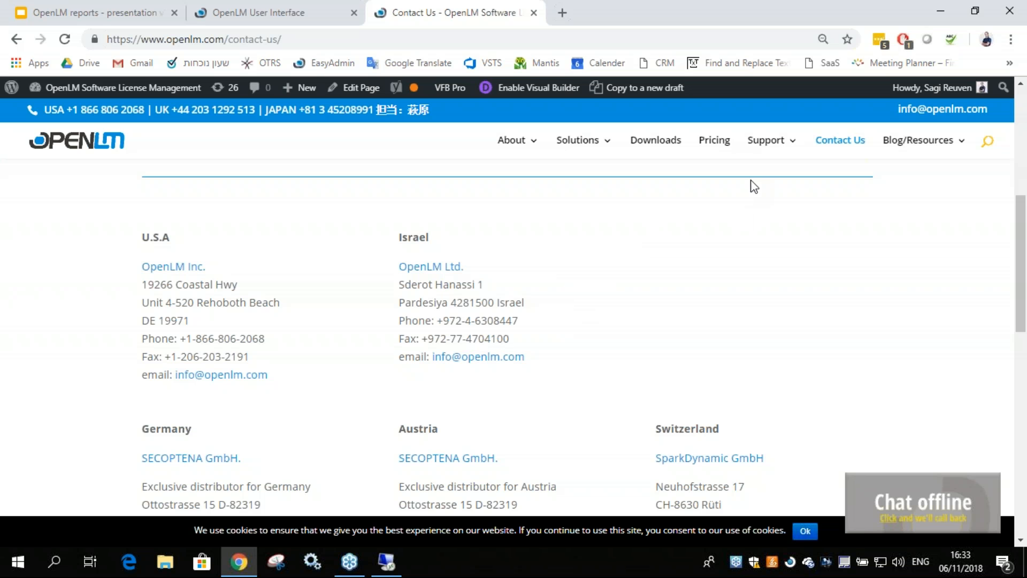
- Open the support Knowledgebase page and look through its article categories, from installation and upgrading to license control
mouse_move(764, 142)
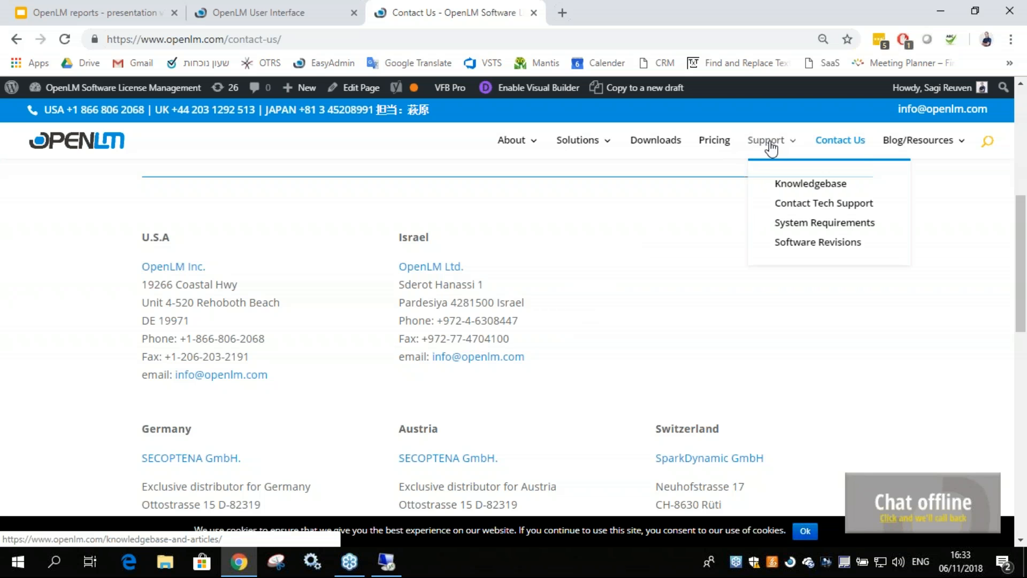
left_click(791, 186)
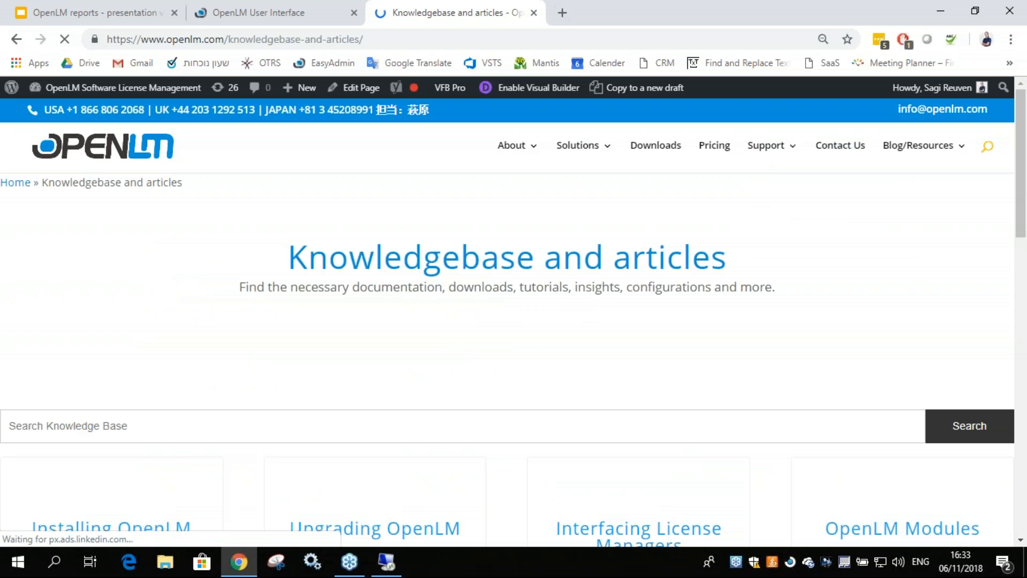
scroll(603, 274, "down", 3)
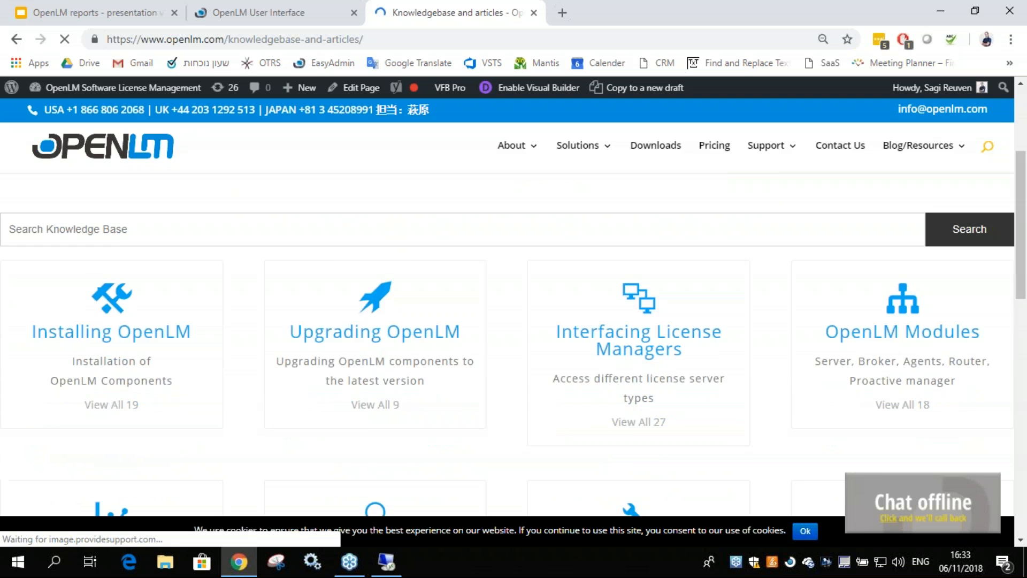
scroll(648, 340, "down", 2)
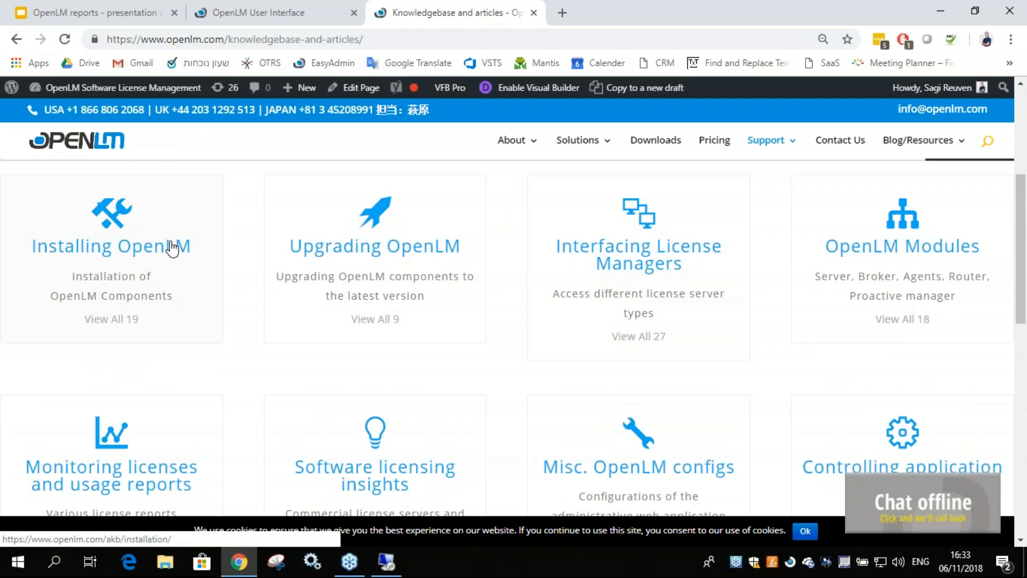
scroll(848, 274, "down", 1)
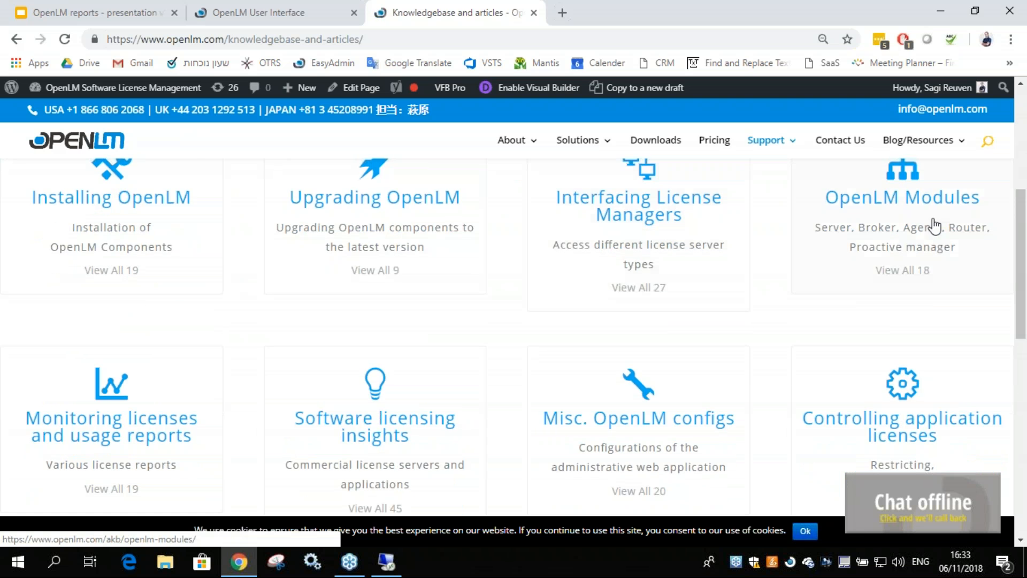
scroll(590, 355, "down", 2)
scroll(509, 358, "up", 5)
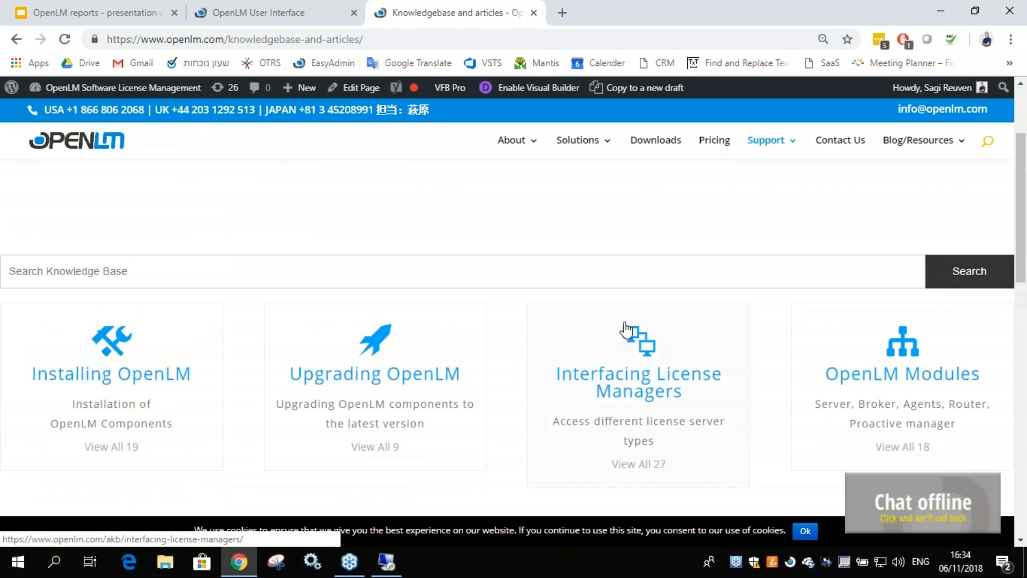